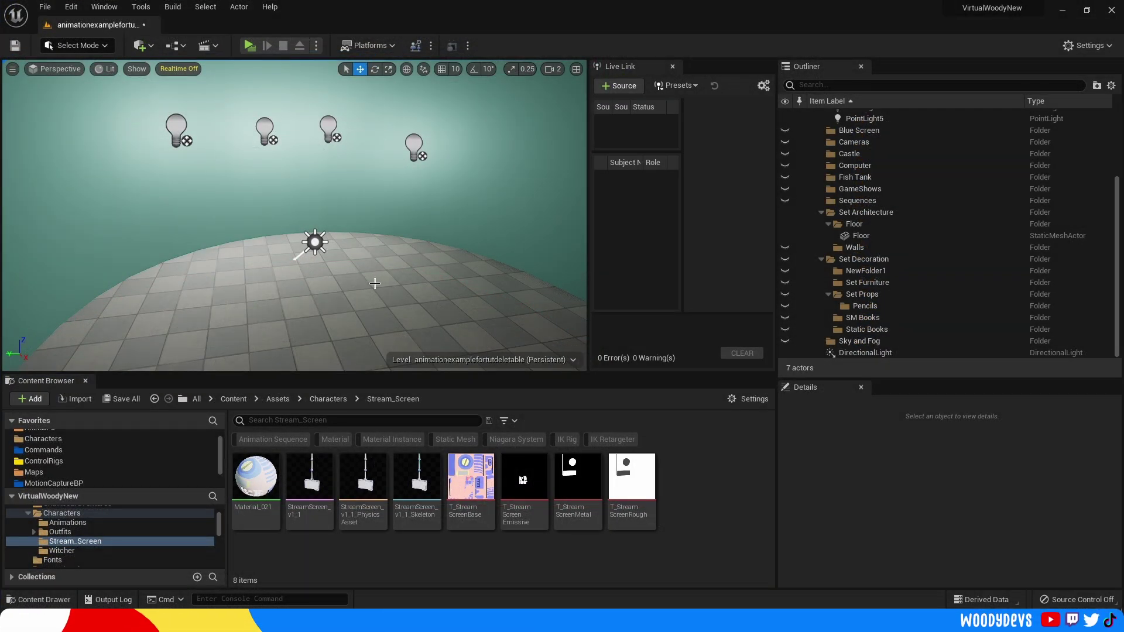
# Open the StreamScreen_v1_1 skeletal mesh and select its arm bones one after another to examine the skeleton
pyautogui.moveTo(392, 282); pyautogui.dragTo(404, 285, button='right')
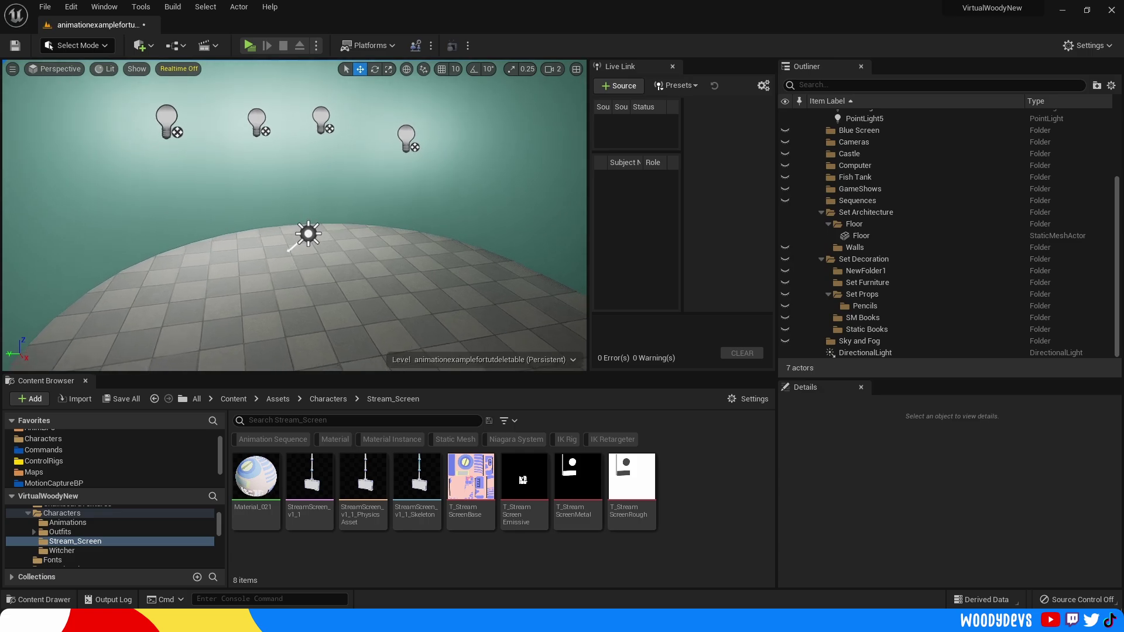
pyautogui.doubleClick(310, 478)
pyautogui.moveTo(585, 258)
pyautogui.mouseDown(button='right')
pyautogui.moveTo(596, 272)
pyautogui.moveTo(624, 243)
pyautogui.moveTo(588, 240)
pyautogui.mouseUp(button='right')
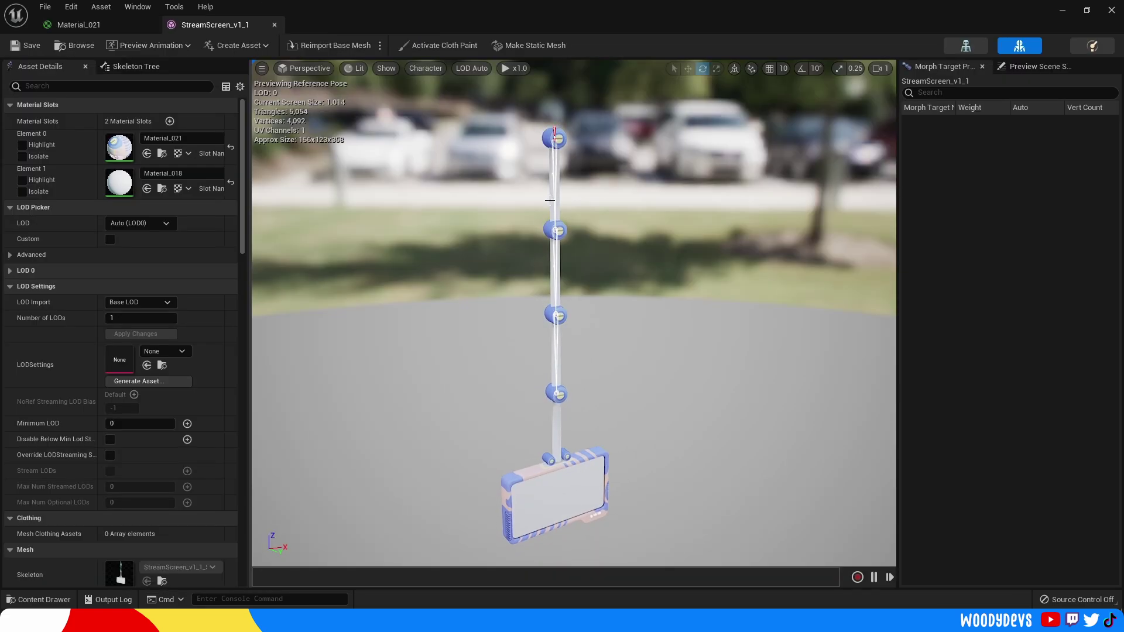
pyautogui.click(553, 196)
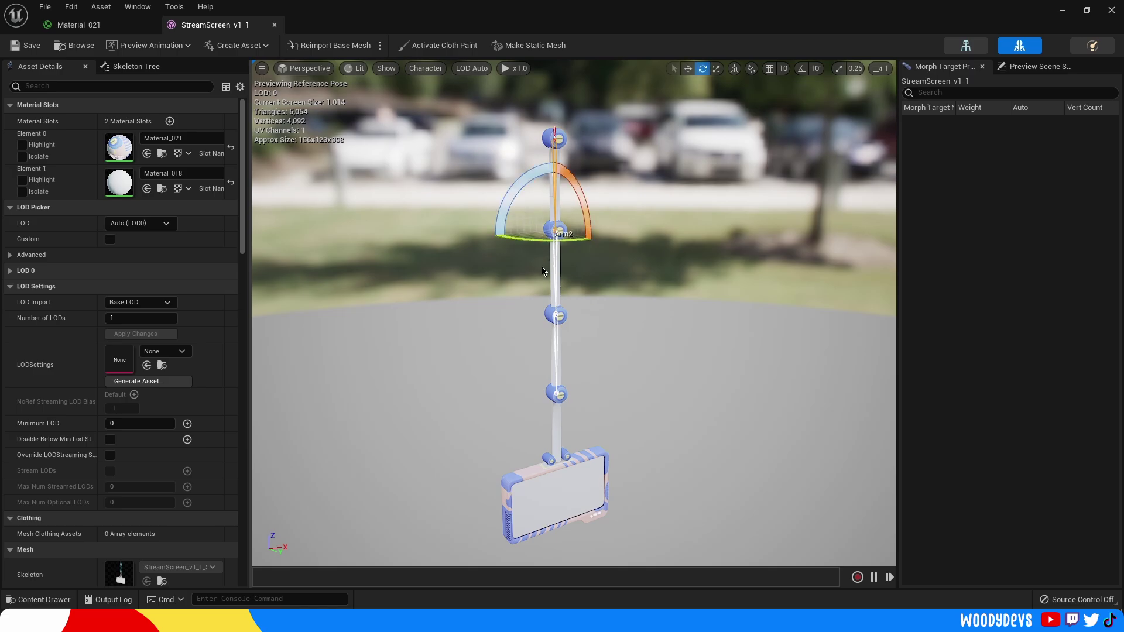
pyautogui.click(556, 316)
pyautogui.click(555, 387)
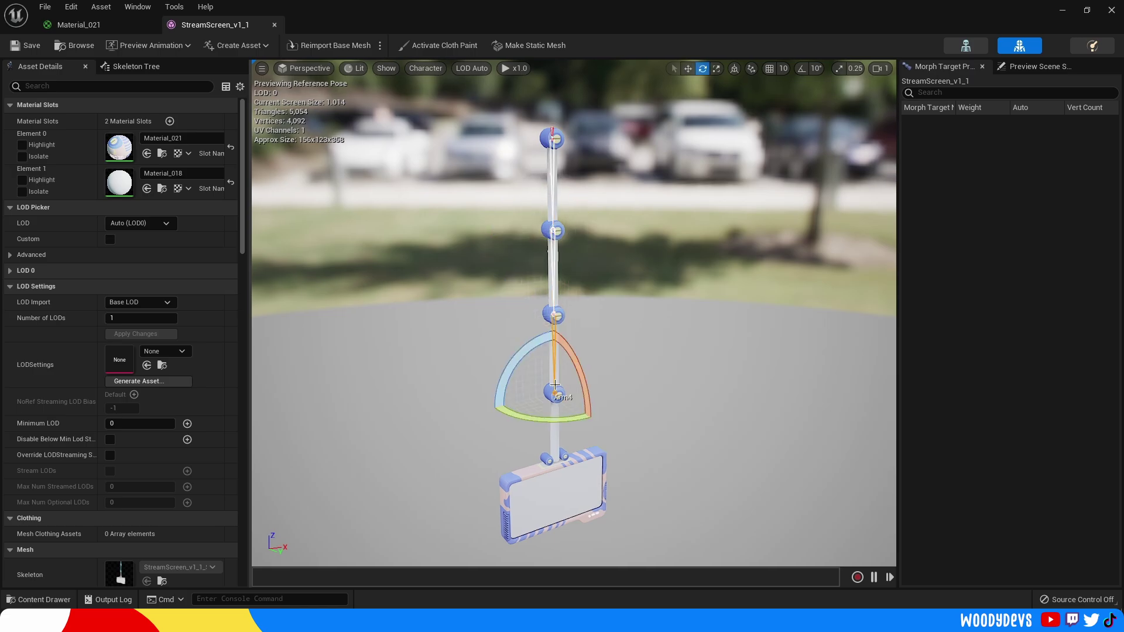
pyautogui.click(553, 445)
pyautogui.moveTo(573, 328); pyautogui.dragTo(545, 338, button='right')
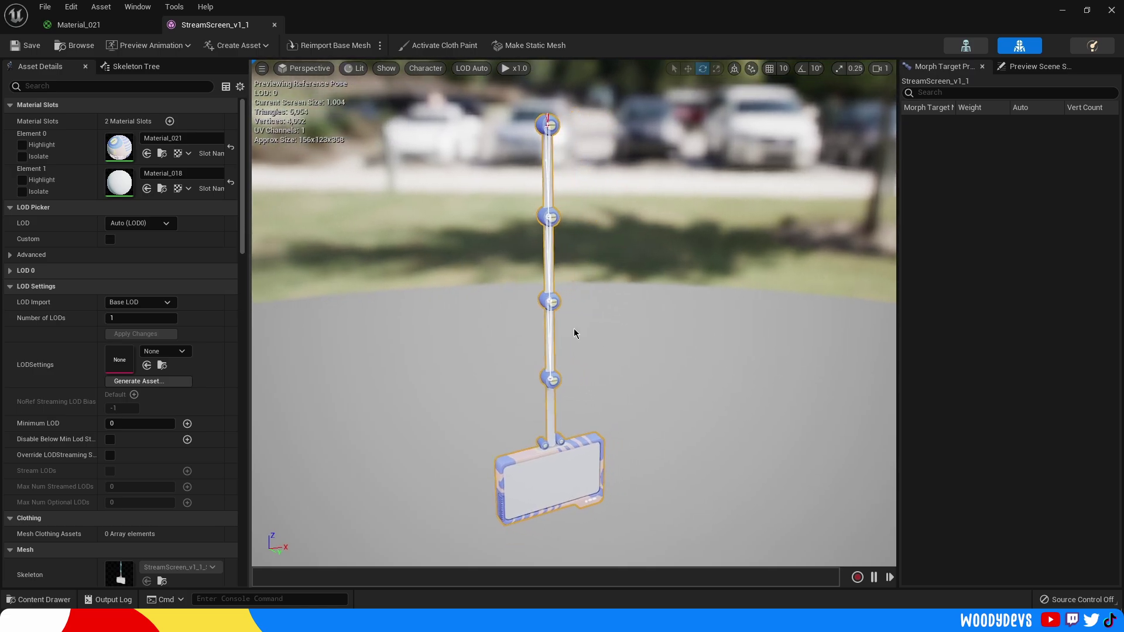
pyautogui.click(548, 281)
pyautogui.moveTo(554, 261); pyautogui.dragTo(530, 267, button='right')
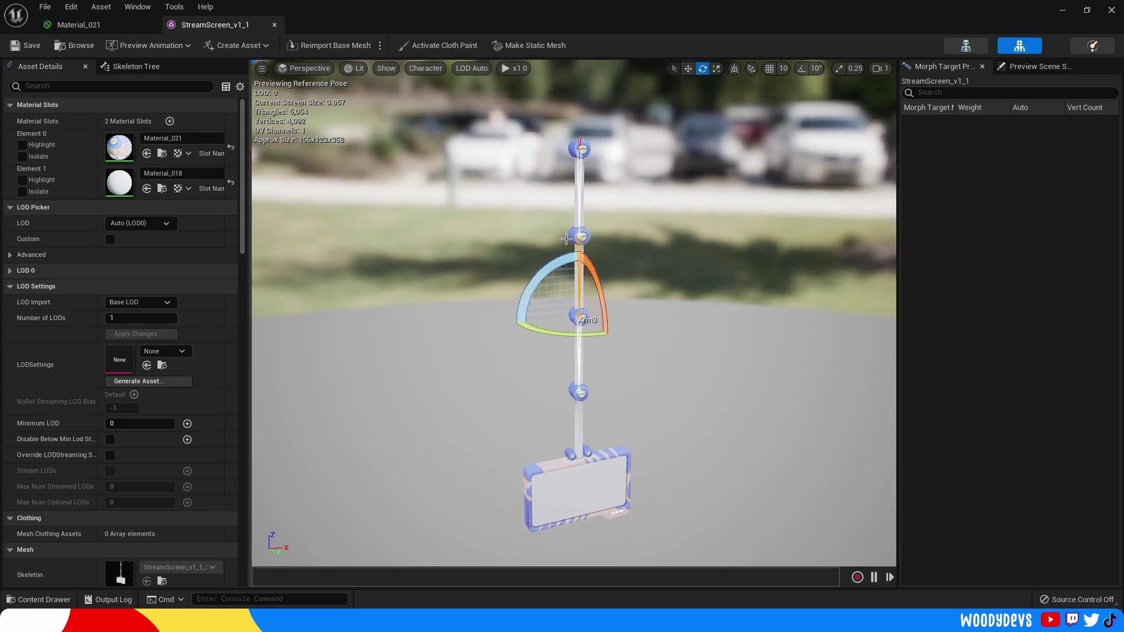
# Try out a folded pose by rotating the Arm3 and Arm4 bones around their joints
pyautogui.moveTo(531, 270); pyautogui.dragTo(607, 215)
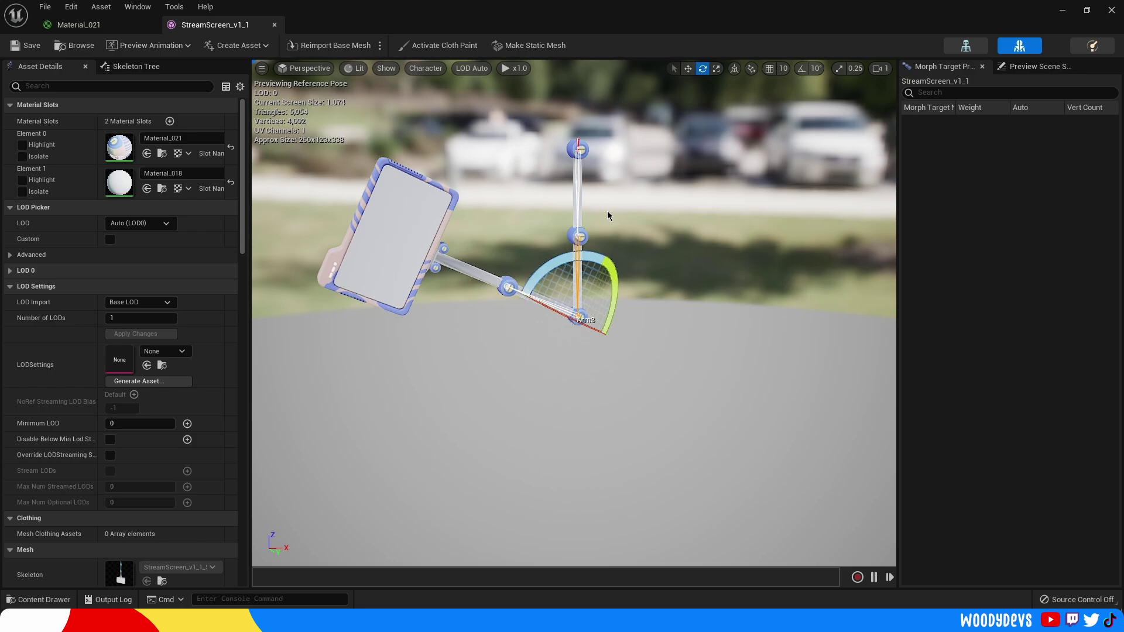
pyautogui.click(578, 202)
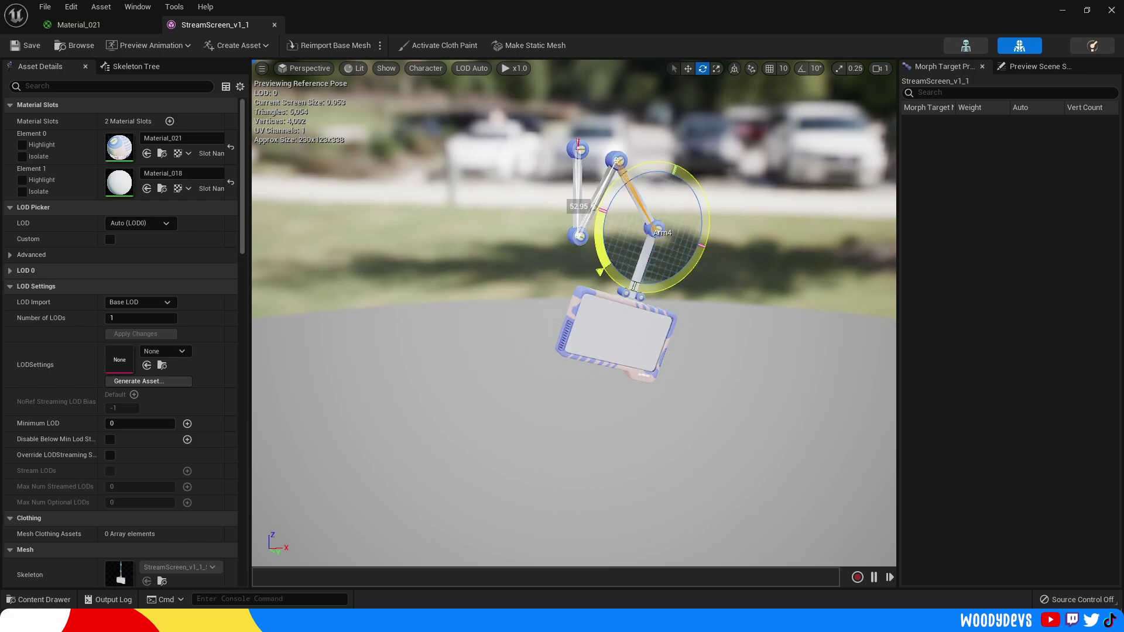
pyautogui.moveTo(594, 212); pyautogui.dragTo(687, 277)
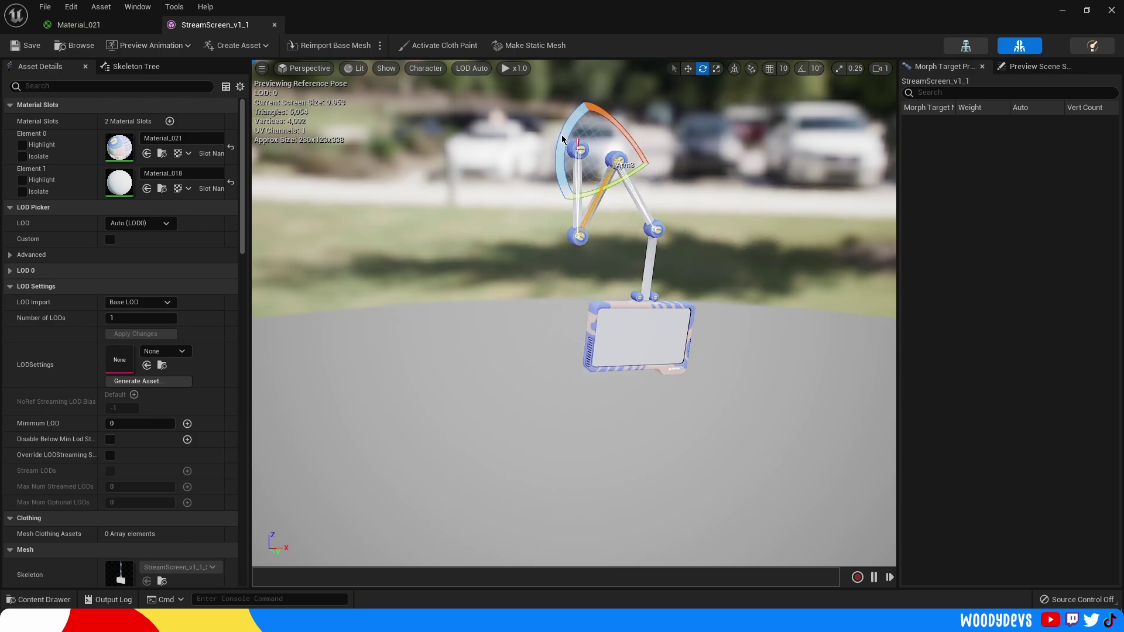
pyautogui.moveTo(561, 146); pyautogui.dragTo(560, 114)
pyautogui.click(614, 242)
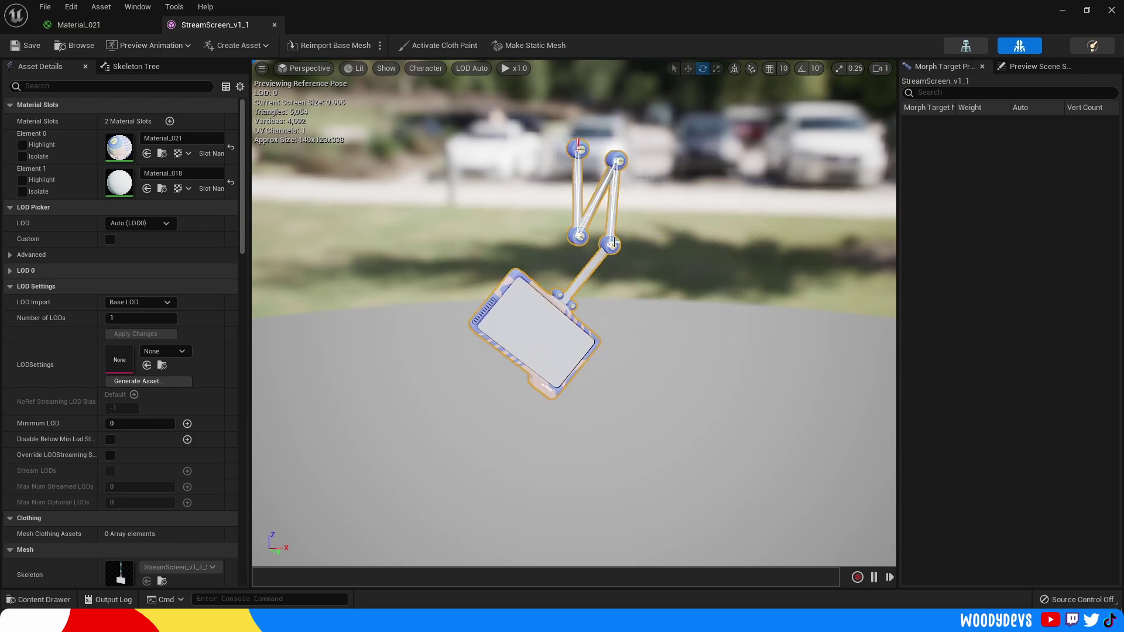
pyautogui.click(611, 218)
pyautogui.moveTo(564, 239); pyautogui.dragTo(609, 317)
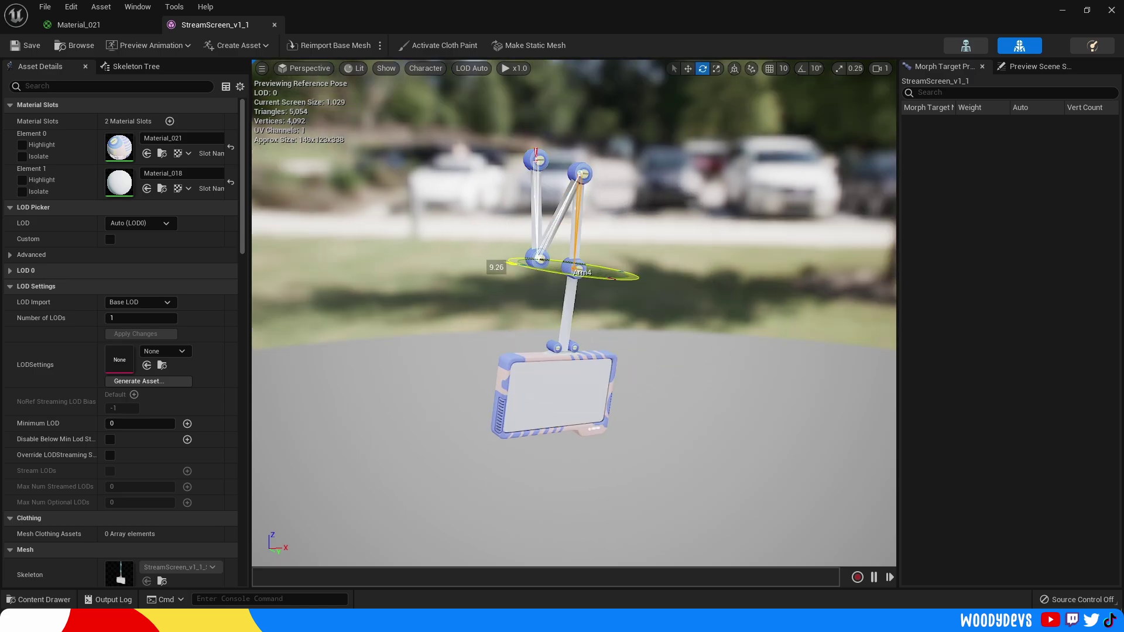
pyautogui.moveTo(512, 263); pyautogui.dragTo(535, 237)
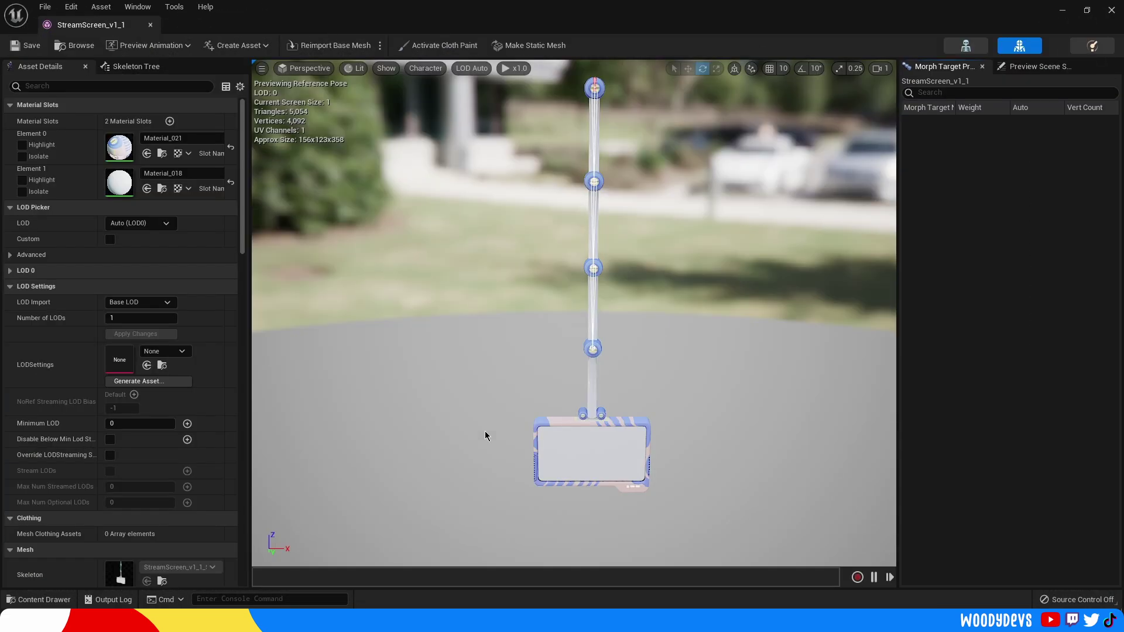
# Fold the straight arm into a compact zigzag by rotating its joints in turn, and swing the screen up beside the folded arm
pyautogui.moveTo(621, 338); pyautogui.dragTo(591, 257, button='right')
pyautogui.click(562, 186)
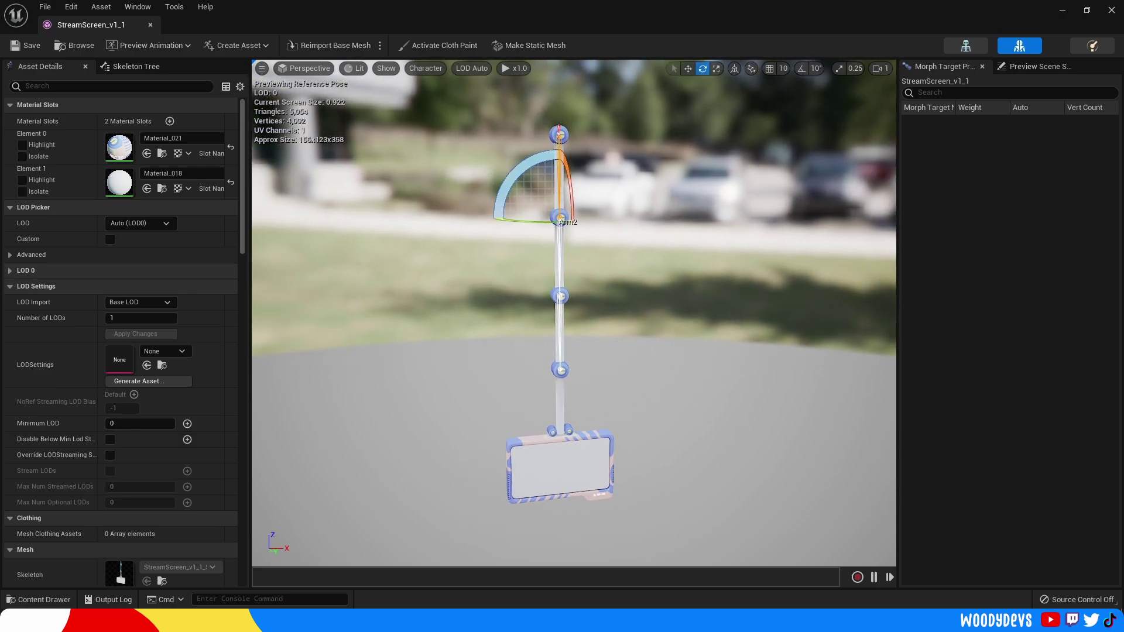
pyautogui.click(617, 233)
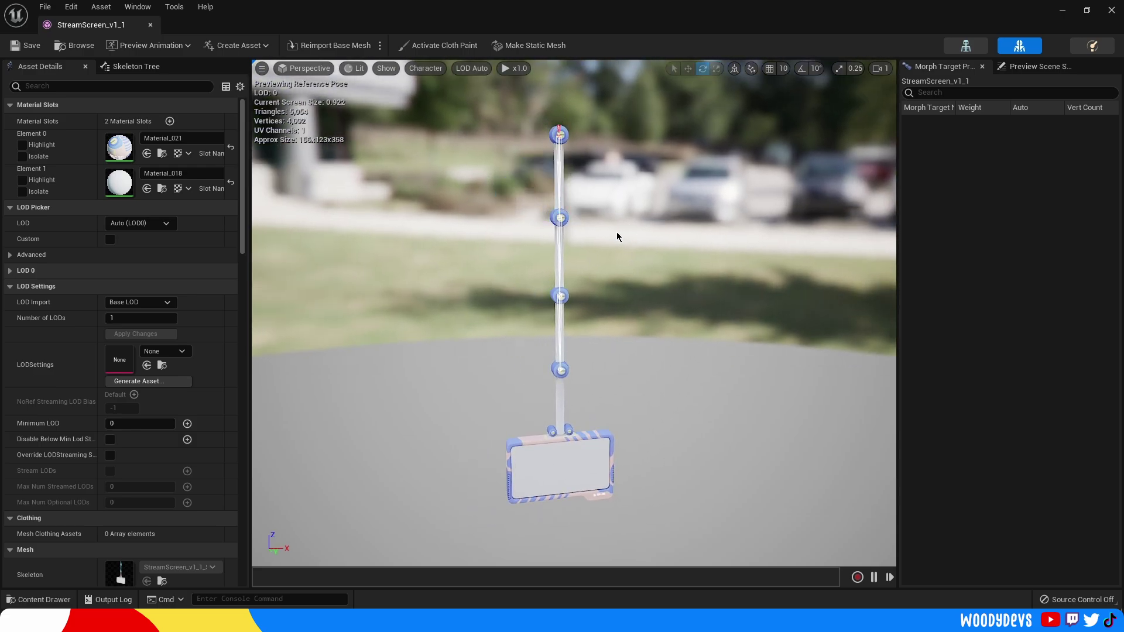
pyautogui.click(559, 187)
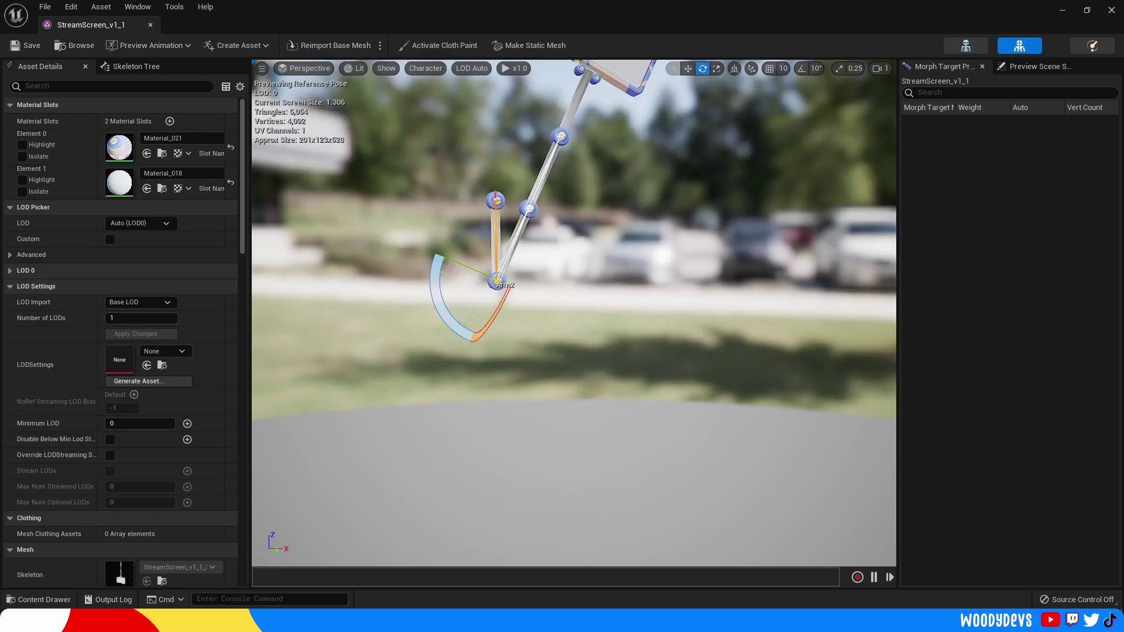
pyautogui.click(543, 172)
pyautogui.moveTo(534, 169); pyautogui.dragTo(519, 94)
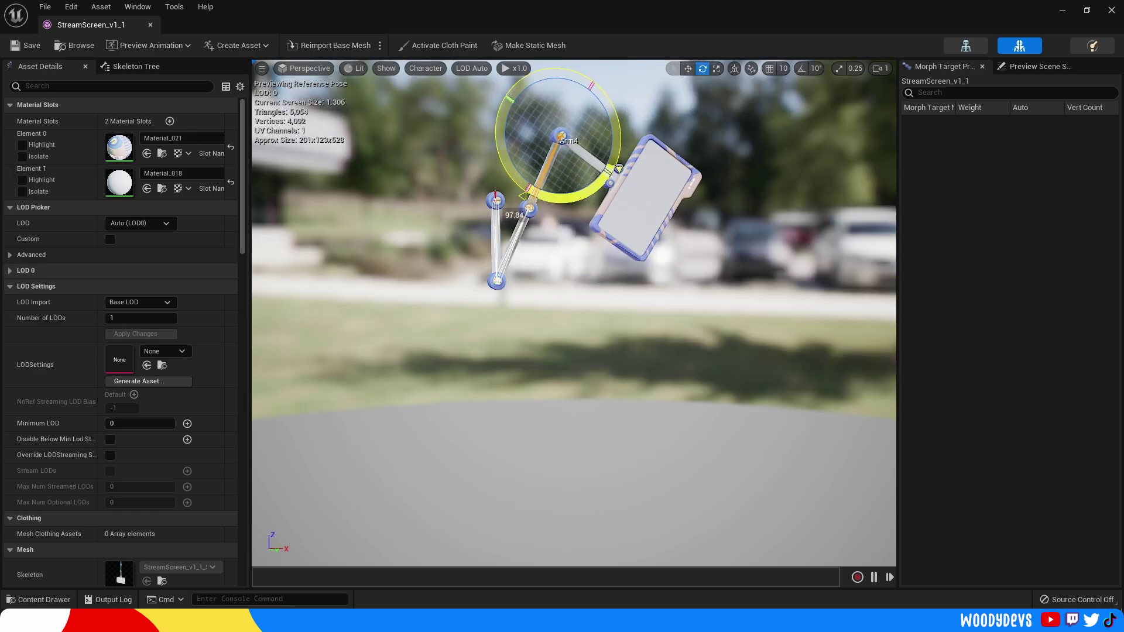
pyautogui.click(514, 242)
pyautogui.moveTo(473, 241); pyautogui.dragTo(525, 295)
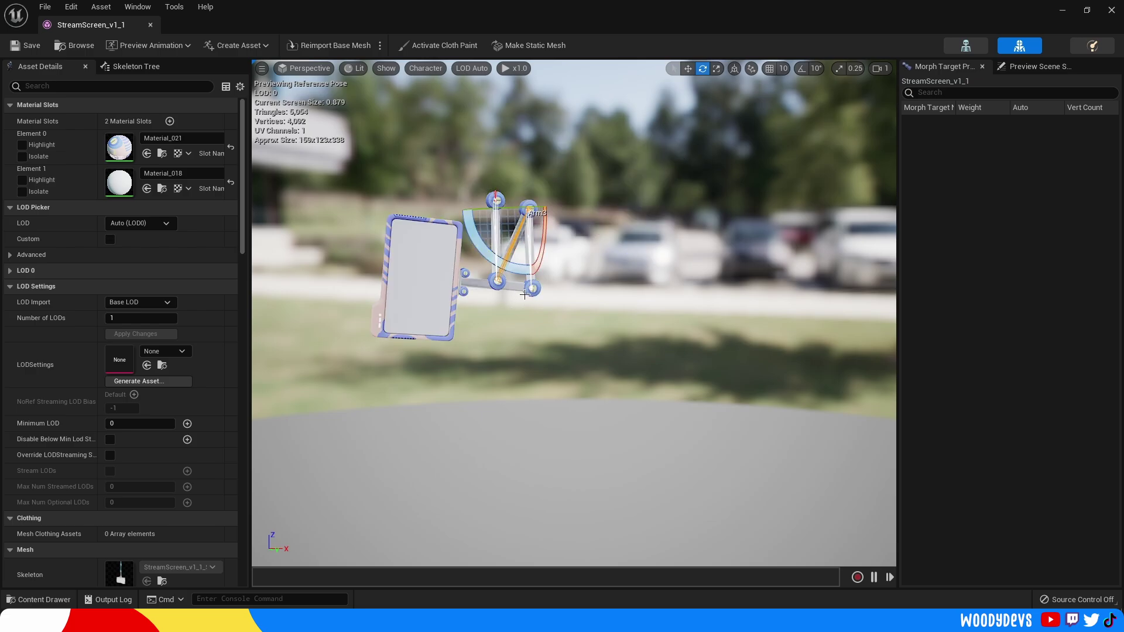
pyautogui.click(531, 291)
pyautogui.moveTo(492, 240); pyautogui.dragTo(567, 344)
pyautogui.click(569, 128)
# Create a PoseAsset from the current pose in the Stream_Screen folder, keeping the suggested name
pyautogui.click(233, 46)
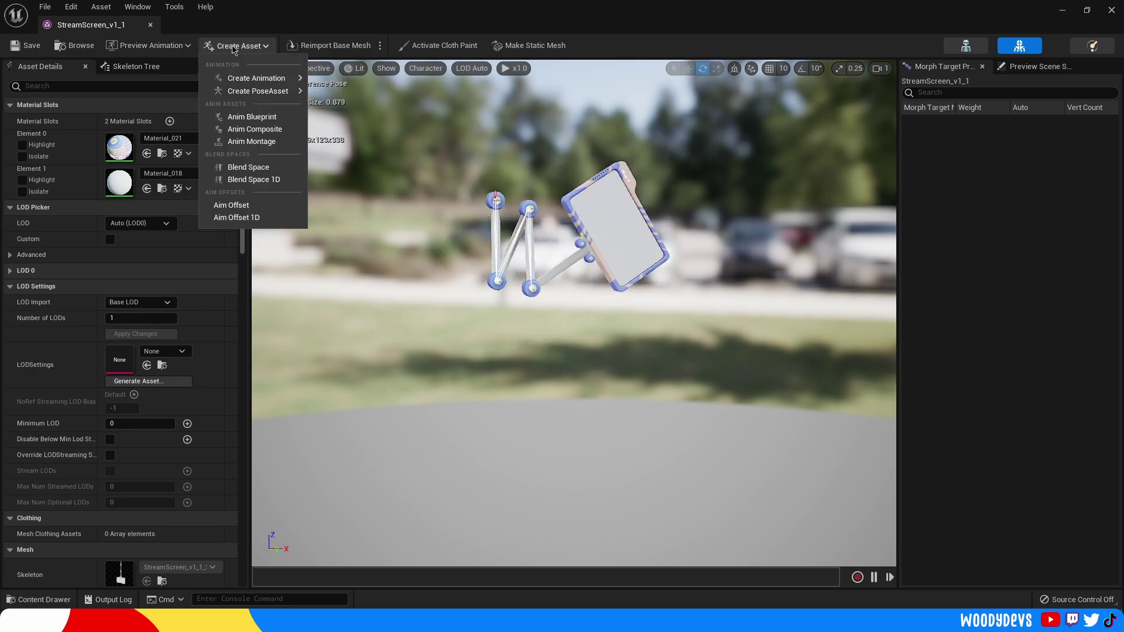
pyautogui.moveTo(266, 78)
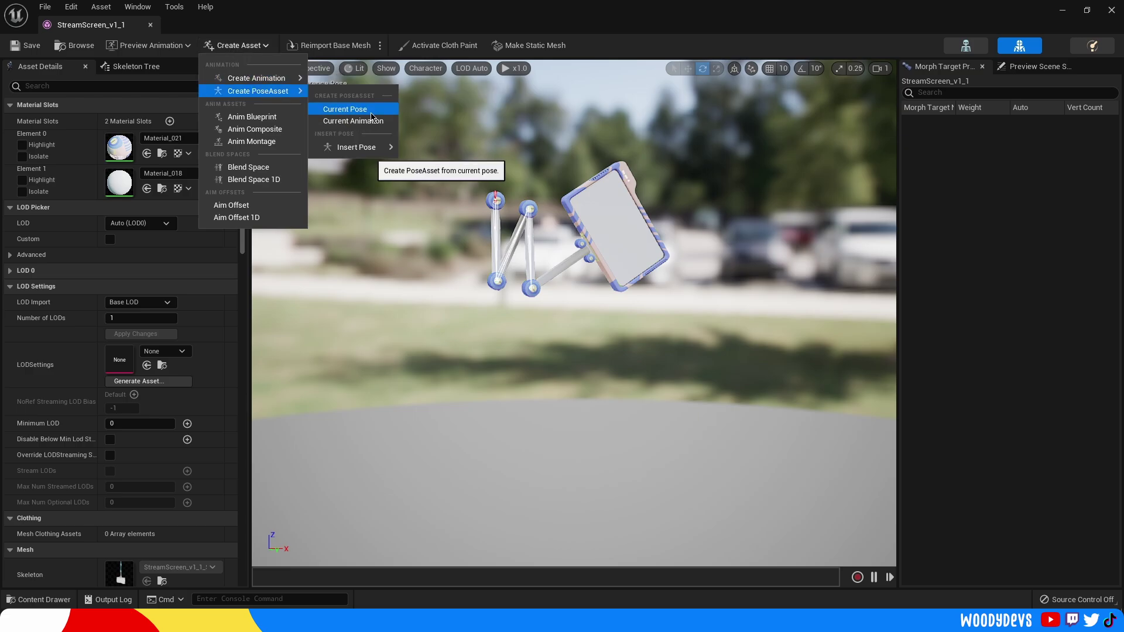
pyautogui.click(371, 111)
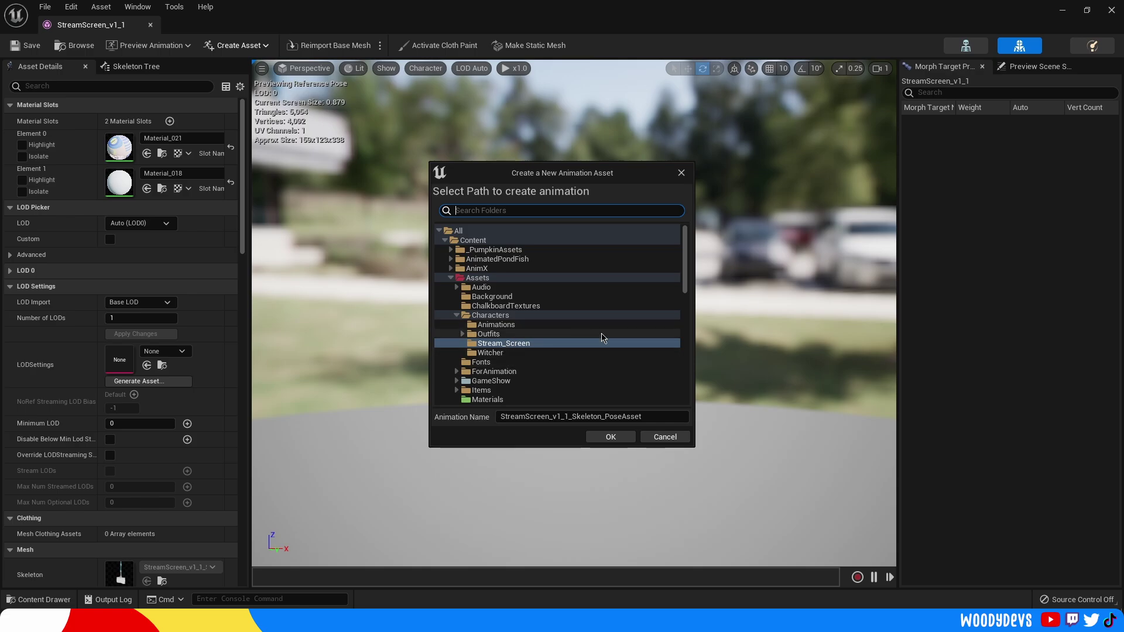
pyautogui.click(507, 343)
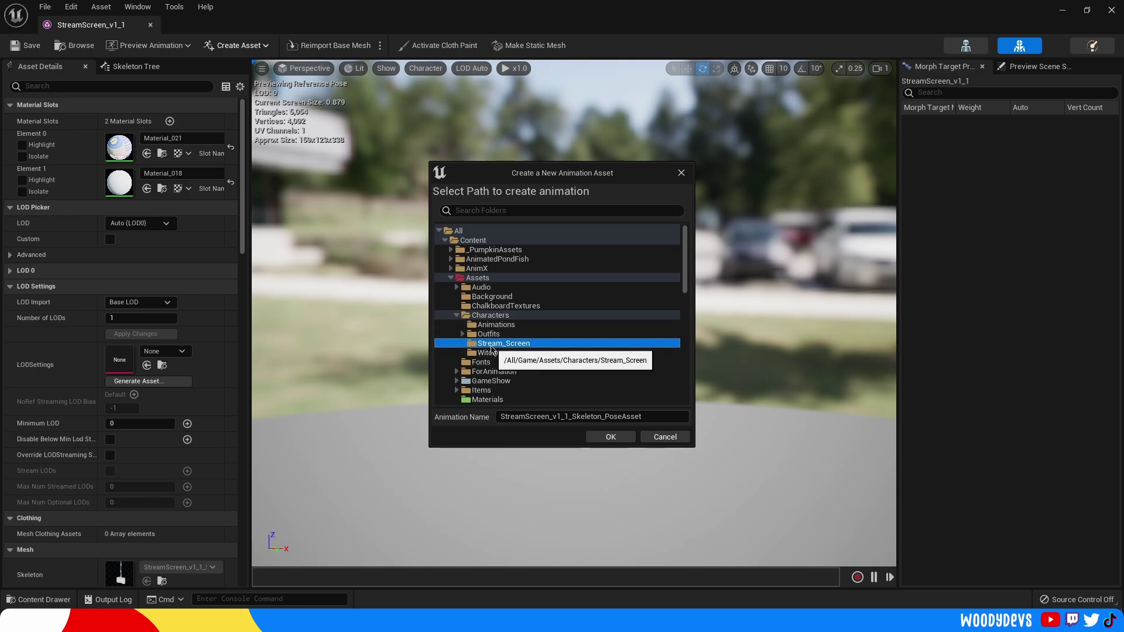
pyautogui.click(608, 442)
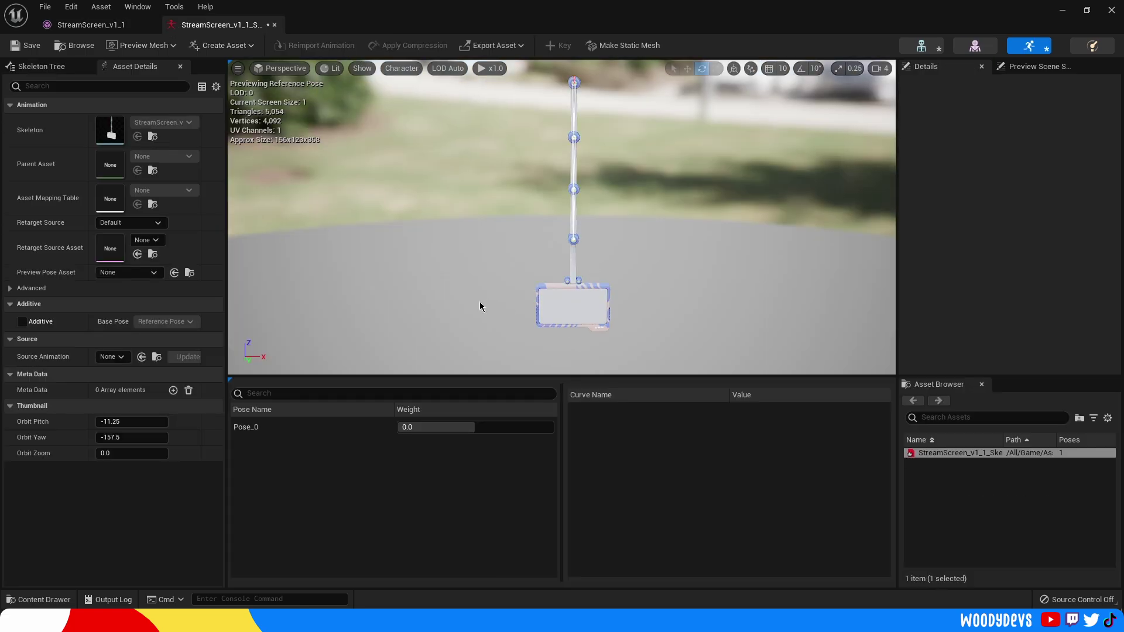
# Preview the saved pose by raising the weight of Pose_0 to 1.0
pyautogui.moveTo(480, 301); pyautogui.dragTo(571, 167, button='right')
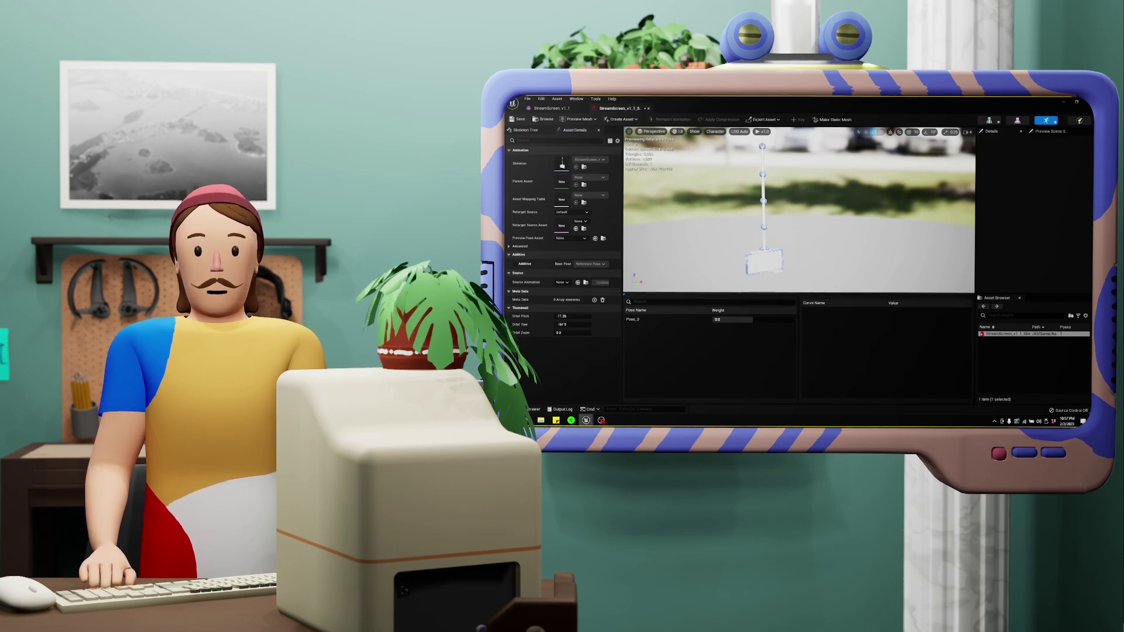
pyautogui.moveTo(761, 156); pyautogui.dragTo(745, 154, button='right')
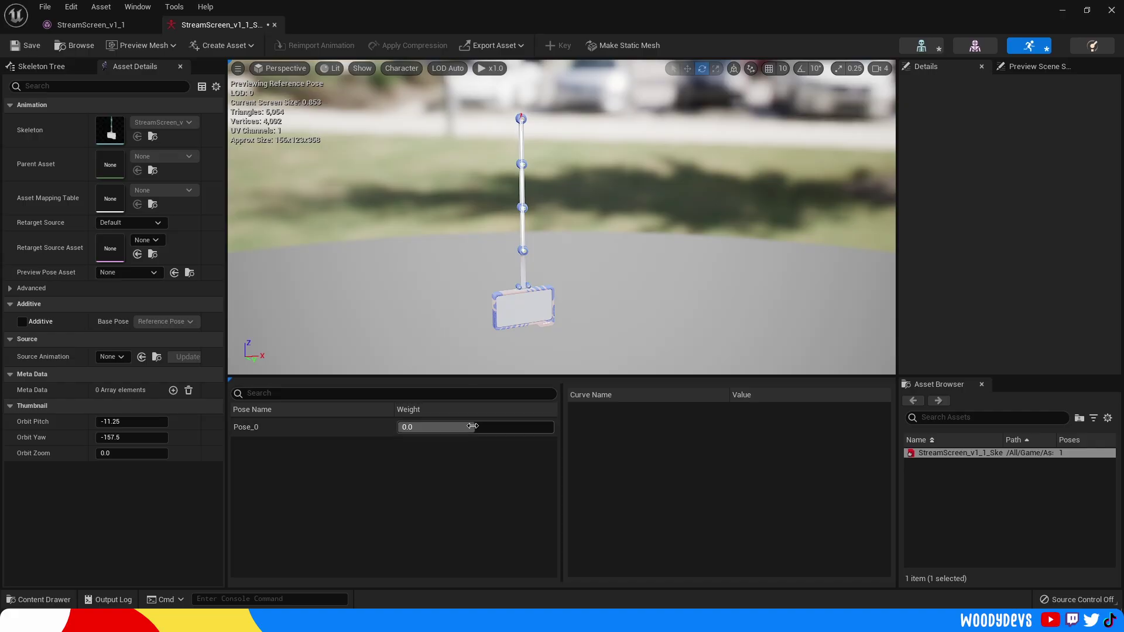
pyautogui.moveTo(473, 426); pyautogui.dragTo(554, 427)
# Rename Pose_0 to Folded and set its weight to 1.0
pyautogui.click(261, 428)
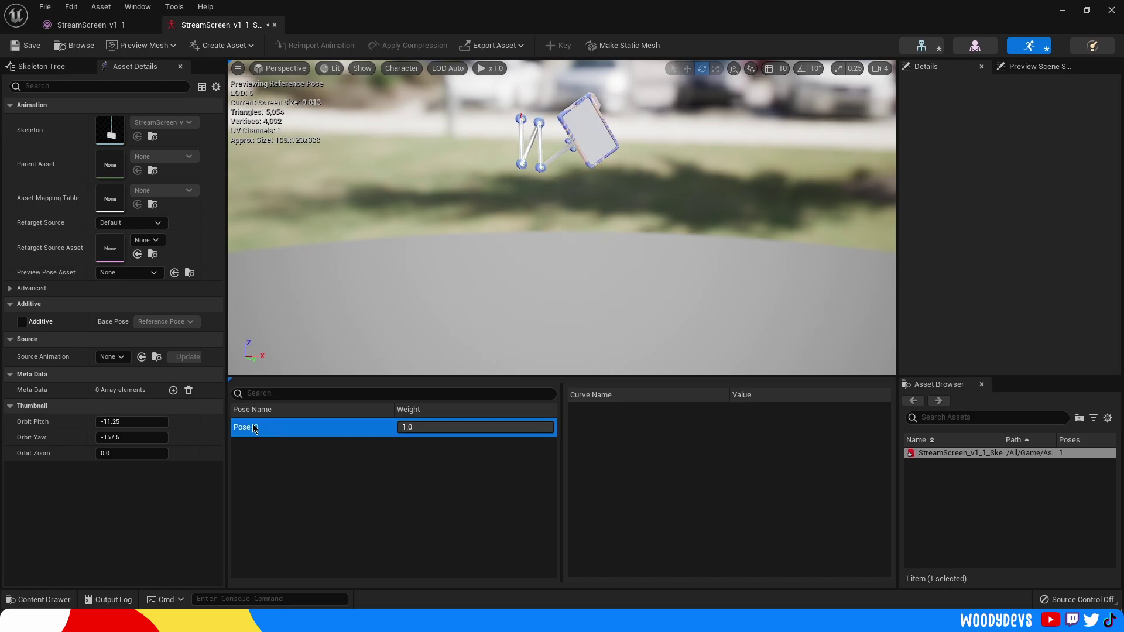
pyautogui.doubleClick(253, 427)
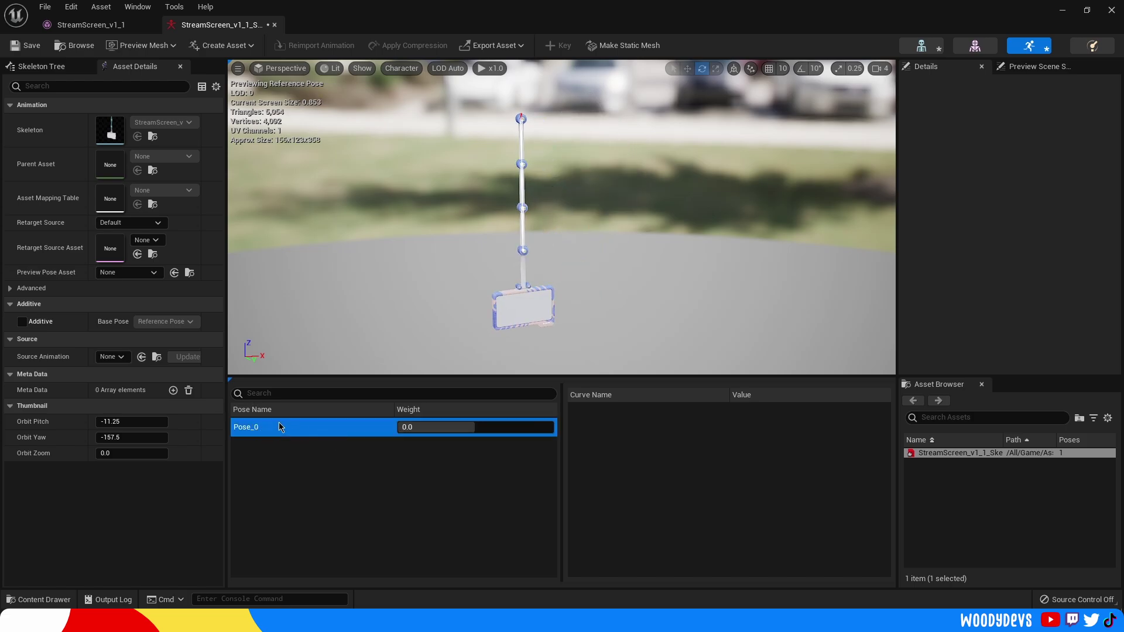
pyautogui.doubleClick(273, 427)
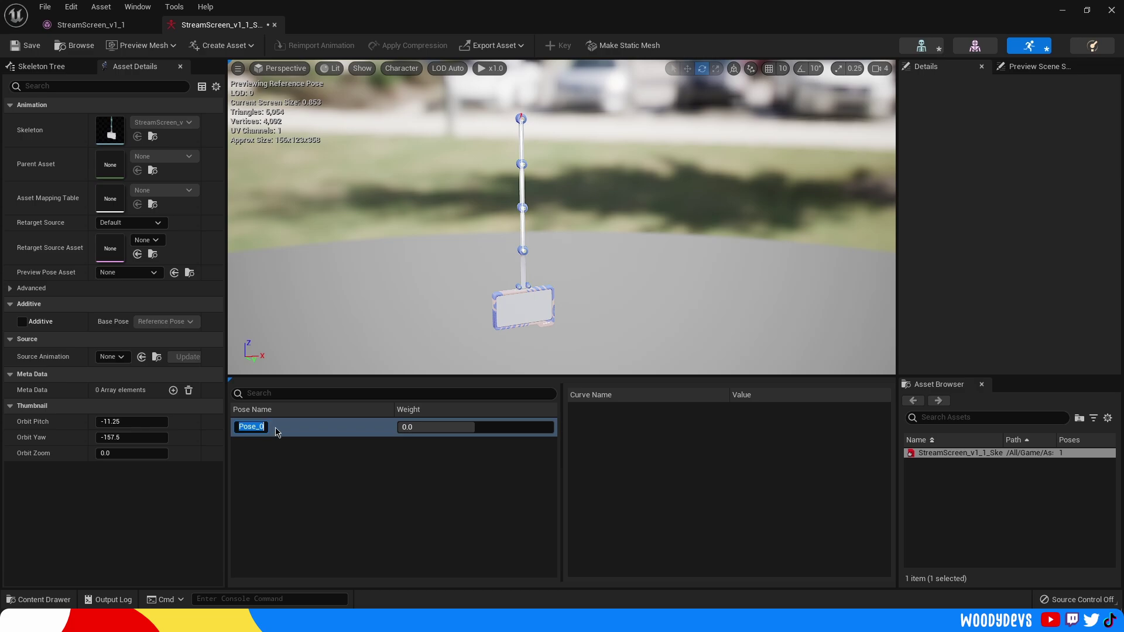
pyautogui.rightClick(276, 432)
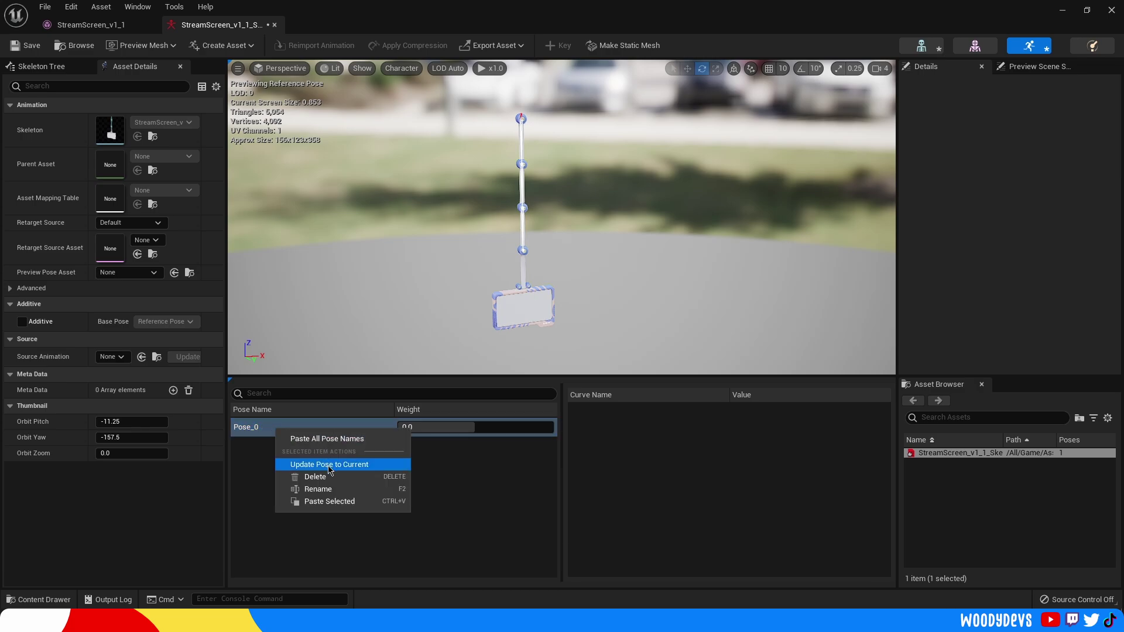
pyautogui.click(328, 492)
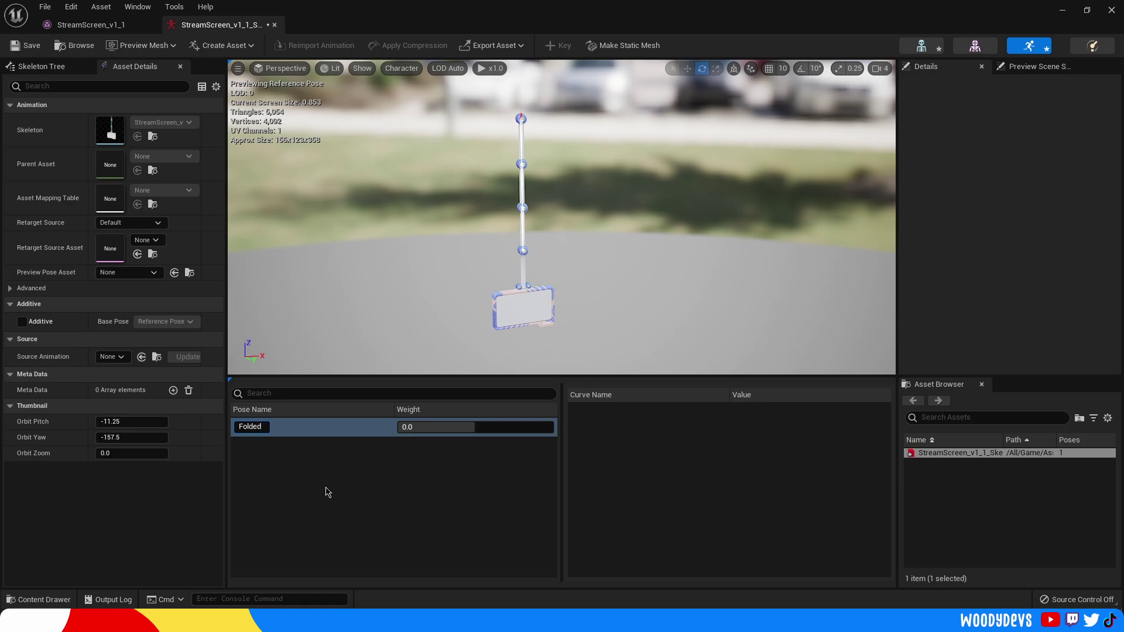
pyautogui.click(328, 491)
pyautogui.moveTo(463, 427); pyautogui.dragTo(553, 427)
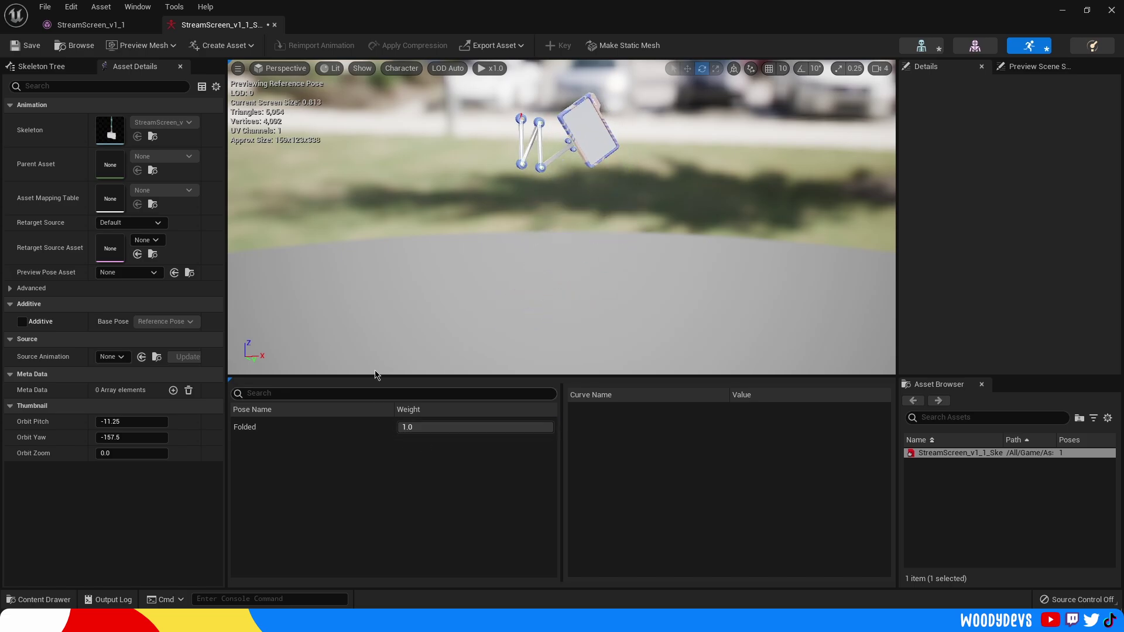
# Return to the StreamScreen_v1_1 mesh and rotate its bones so the arm bends up and sideways with the screen tucked underneath
pyautogui.click(97, 24)
pyautogui.moveTo(549, 264); pyautogui.dragTo(546, 308, button='right')
pyautogui.press('s')
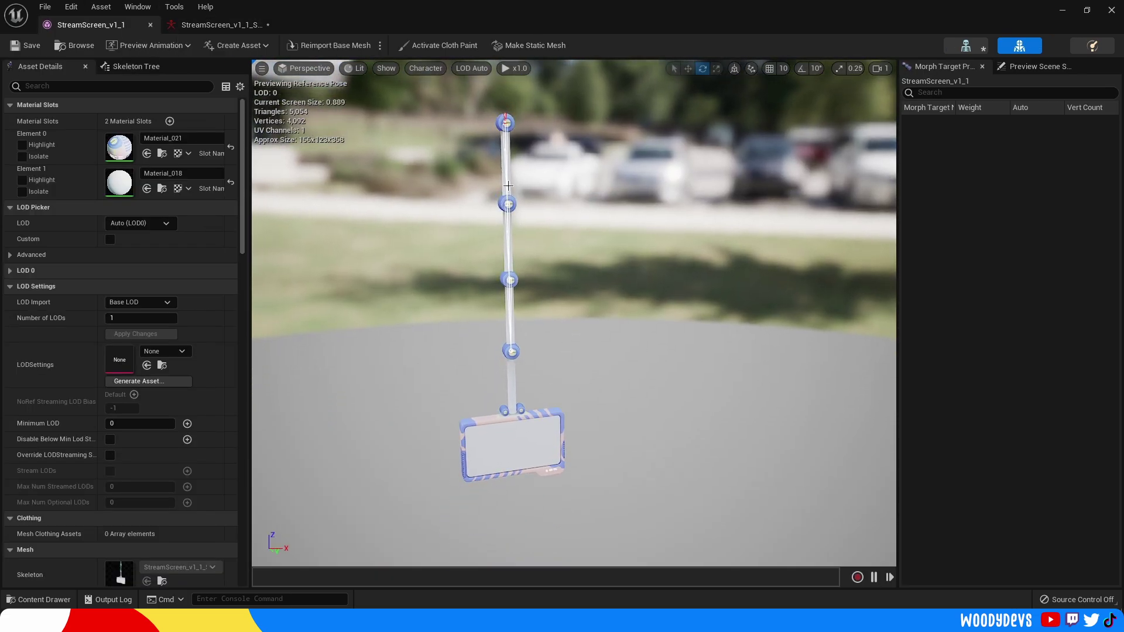
pyautogui.click(512, 192)
pyautogui.moveTo(469, 153); pyautogui.dragTo(506, 252)
pyautogui.moveTo(456, 221)
pyautogui.mouseDown()
pyautogui.moveTo(454, 239)
pyautogui.moveTo(468, 240)
pyautogui.mouseUp()
pyautogui.click(549, 246)
pyautogui.moveTo(529, 283); pyautogui.dragTo(534, 270)
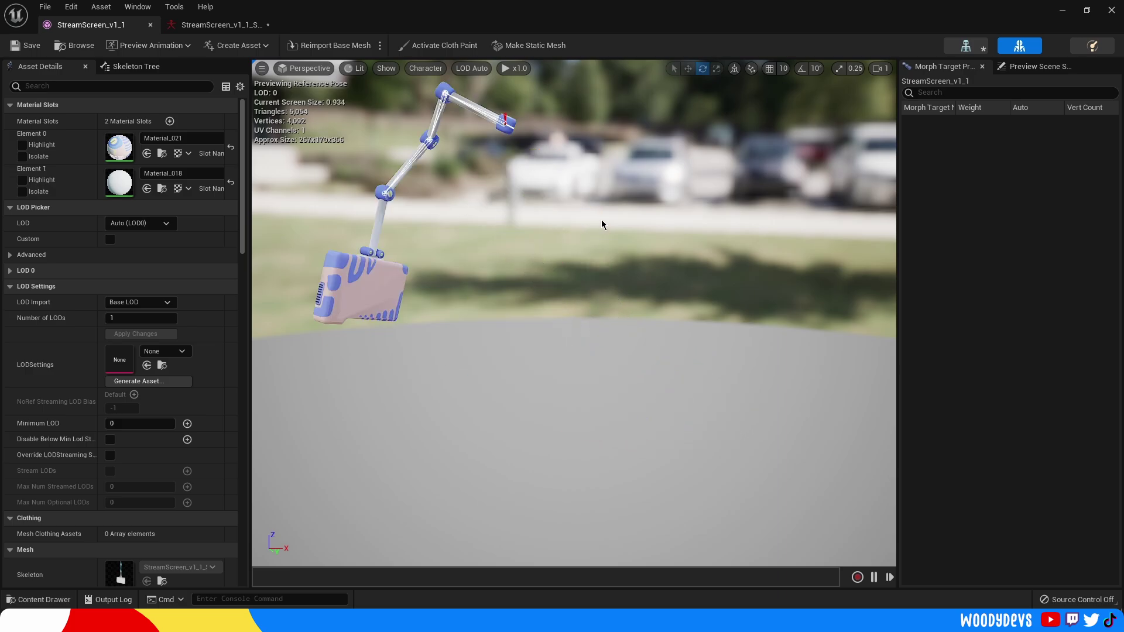
pyautogui.moveTo(501, 242); pyautogui.dragTo(496, 193, button='right')
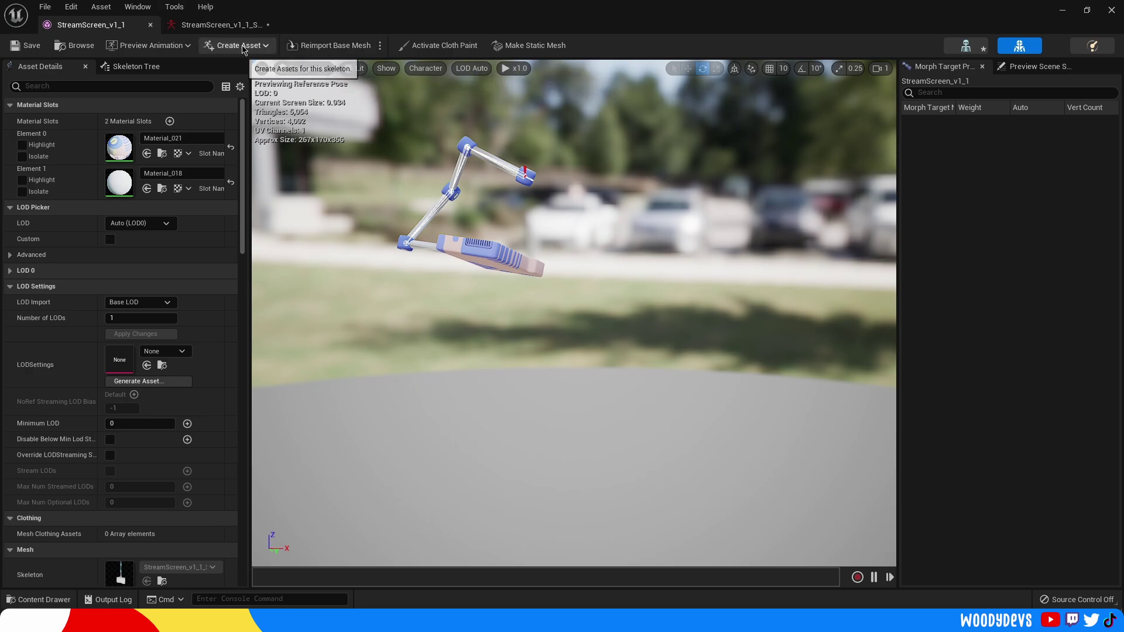
# Create another PoseAsset from the current pose in the Stream_Screen folder, keeping the suggested name StreamScreen_v1_1_Skeleton_PoseAsset1
pyautogui.click(237, 45)
pyautogui.moveTo(254, 93)
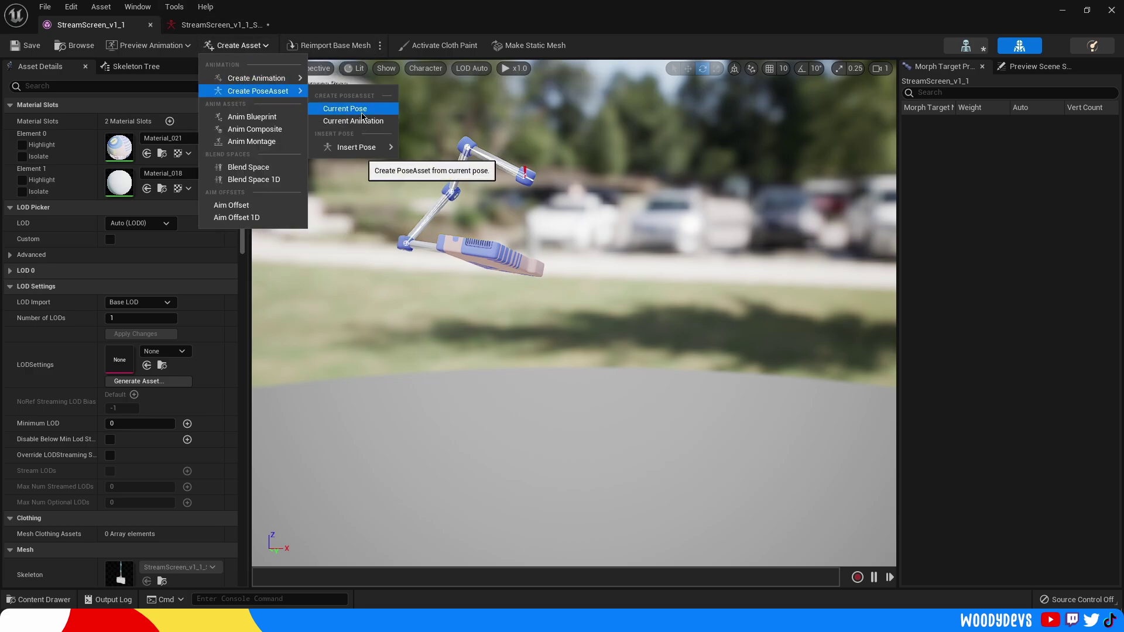
pyautogui.click(362, 114)
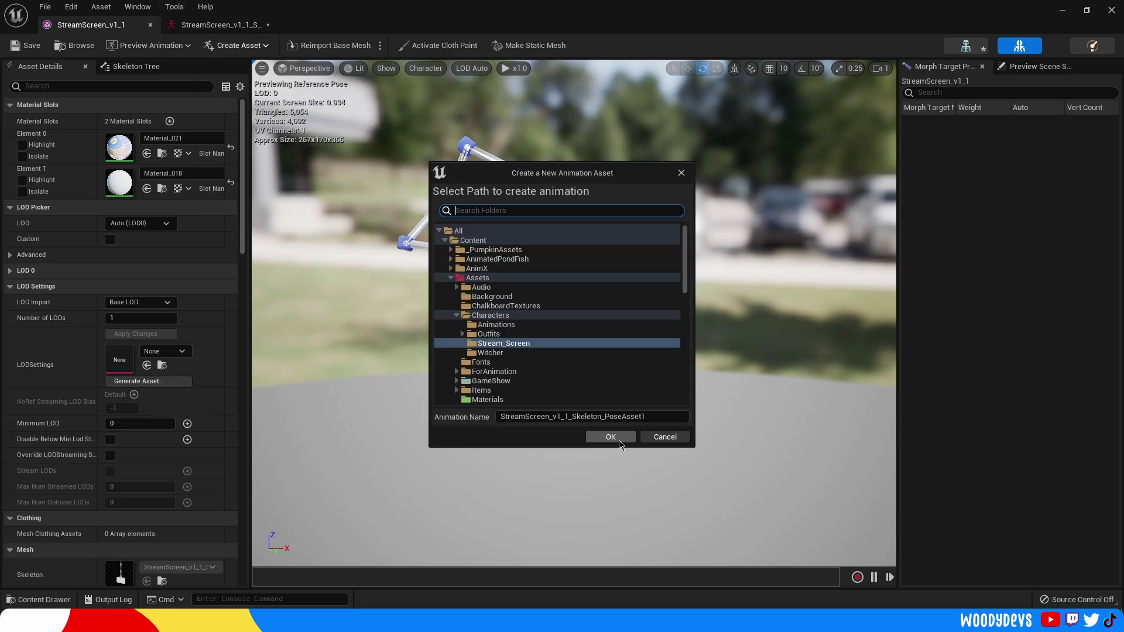
pyautogui.click(619, 441)
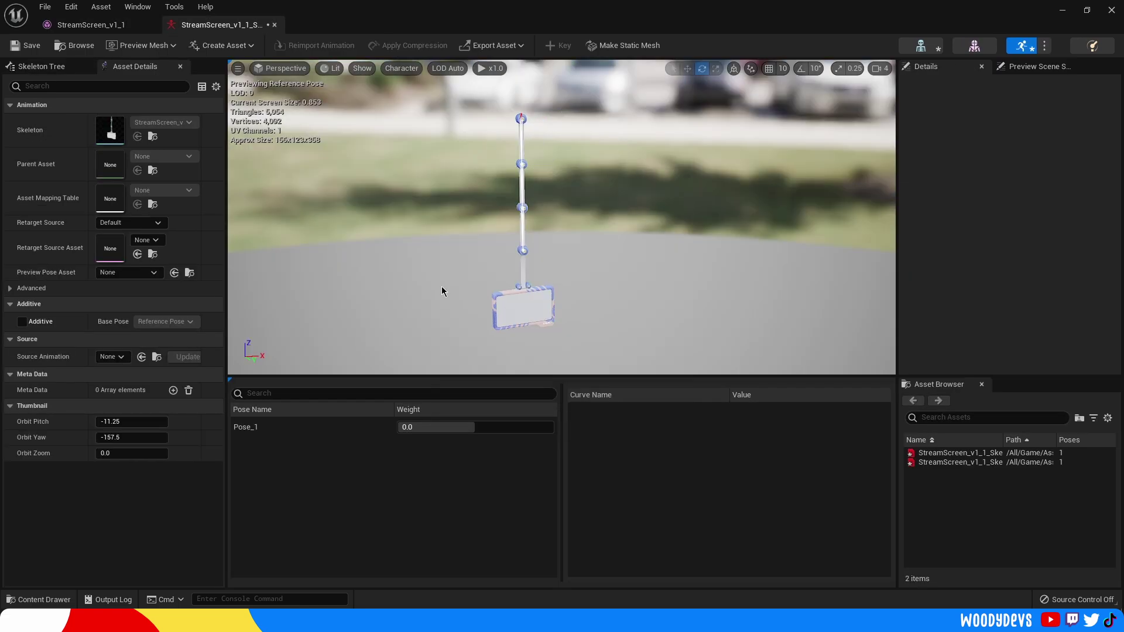
# Preview Pose_1 by raising its weight to 1.0 and rename the pose to FunnyFold
pyautogui.click(261, 427)
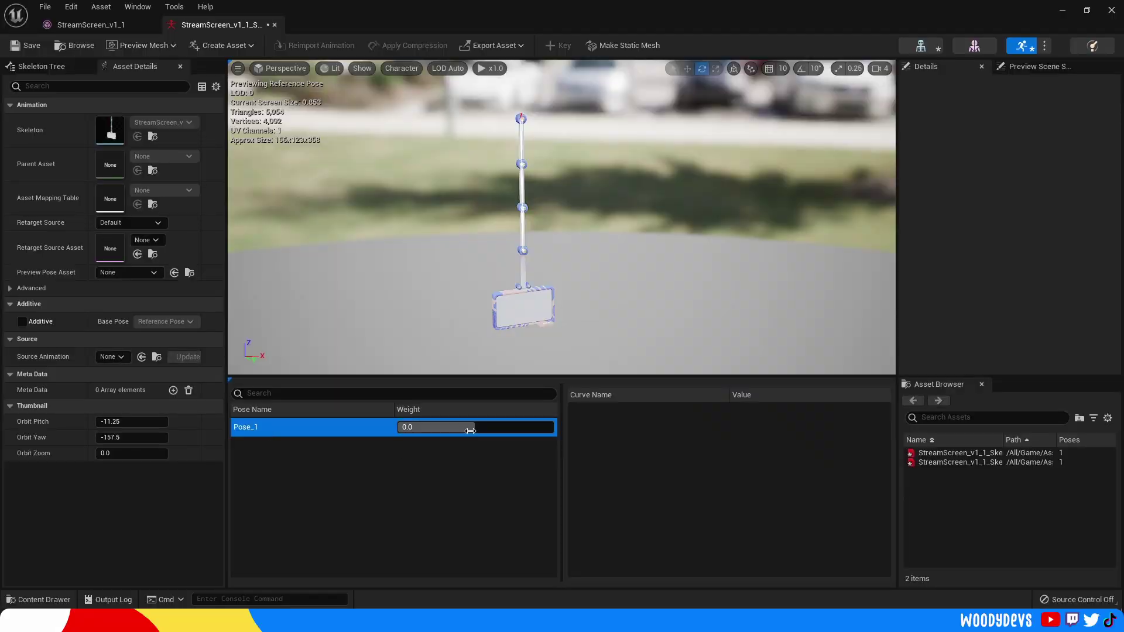
pyautogui.moveTo(470, 430); pyautogui.dragTo(550, 428)
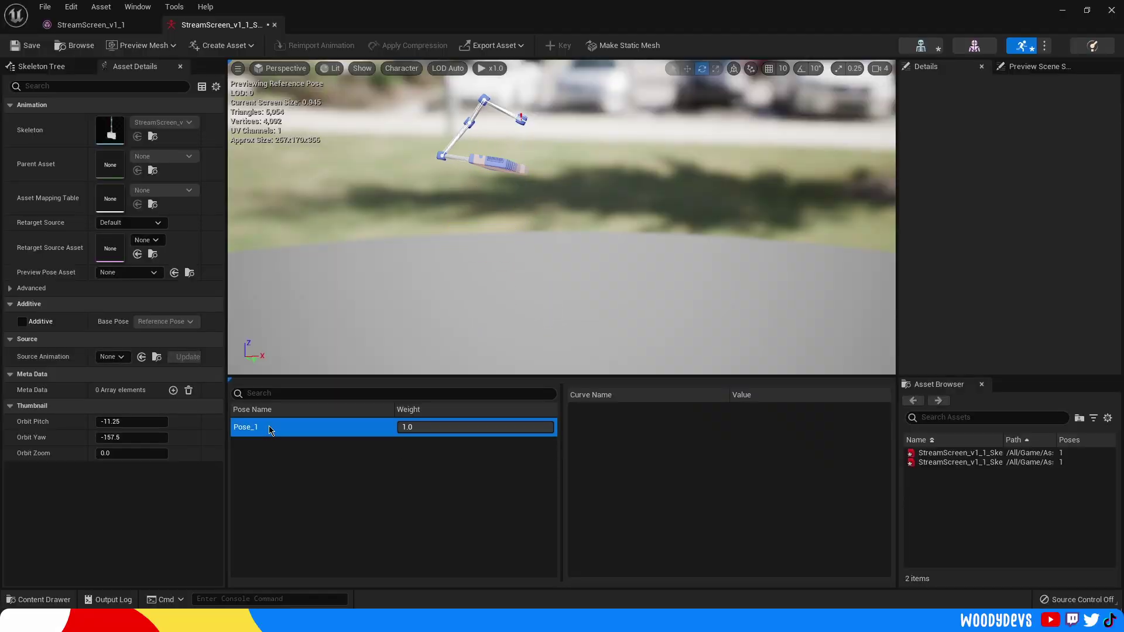
pyautogui.doubleClick(266, 434)
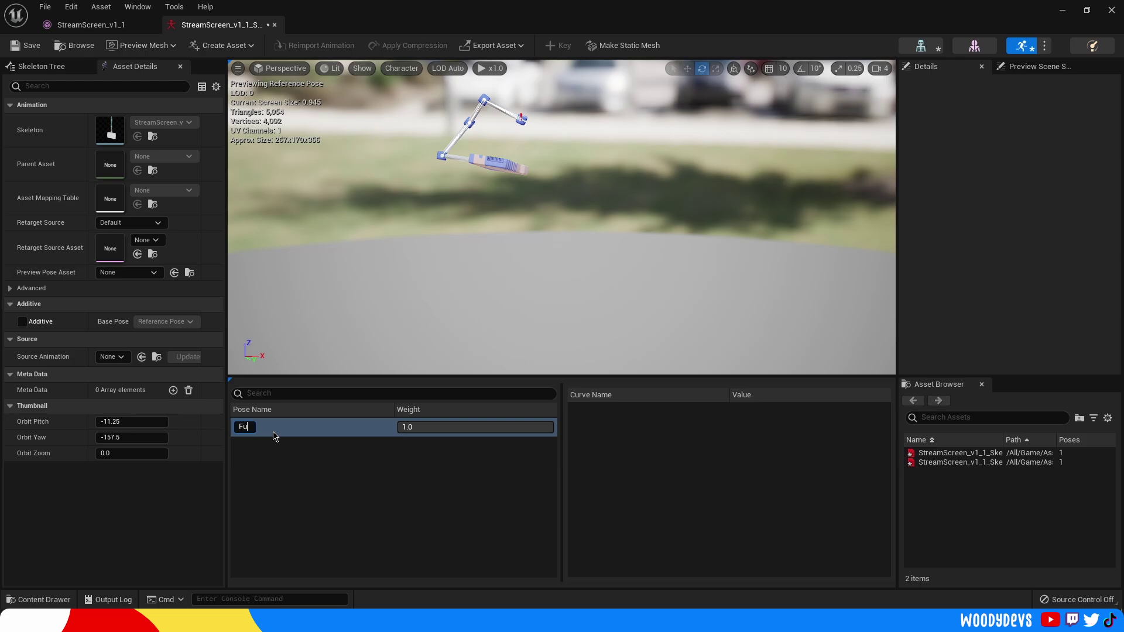
pyautogui.write('FunnyFold')
pyautogui.press('Return')
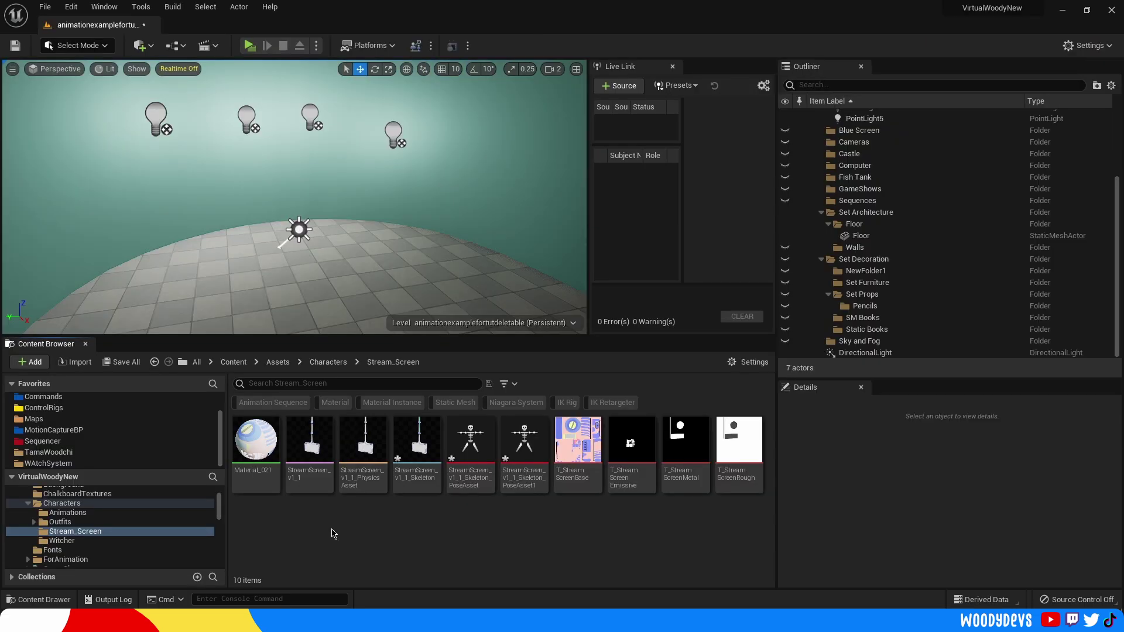
# Create an Anim Blueprint from the StreamScreen_v1_1 skeletal mesh in the Stream_Screen folder, keeping the suggested name, and open it
pyautogui.moveTo(357, 446)
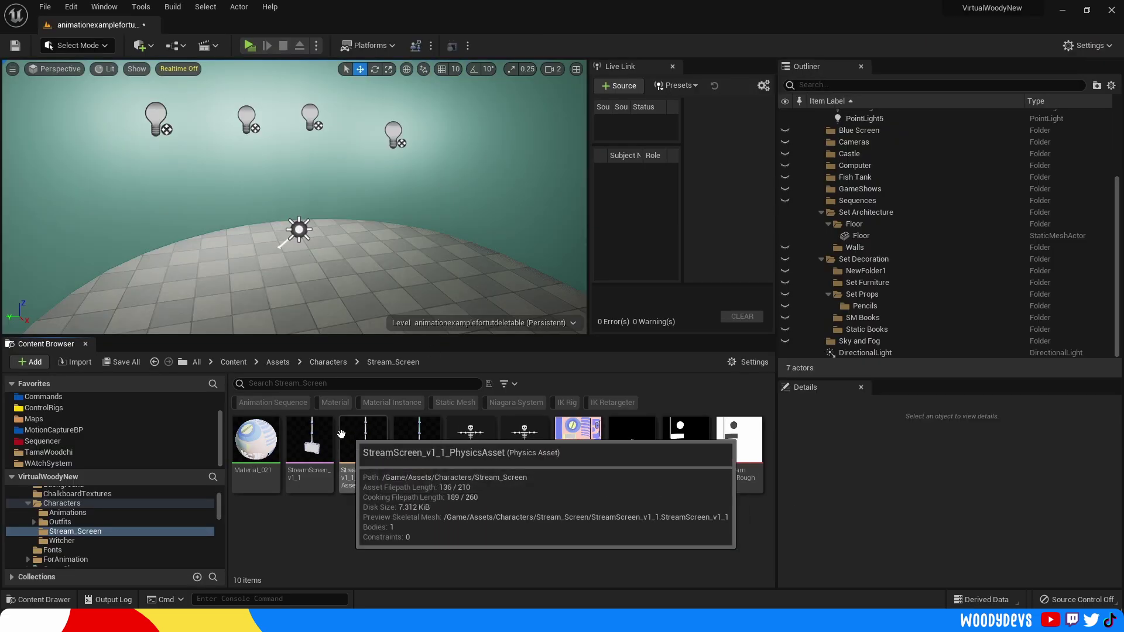
pyautogui.rightClick(313, 442)
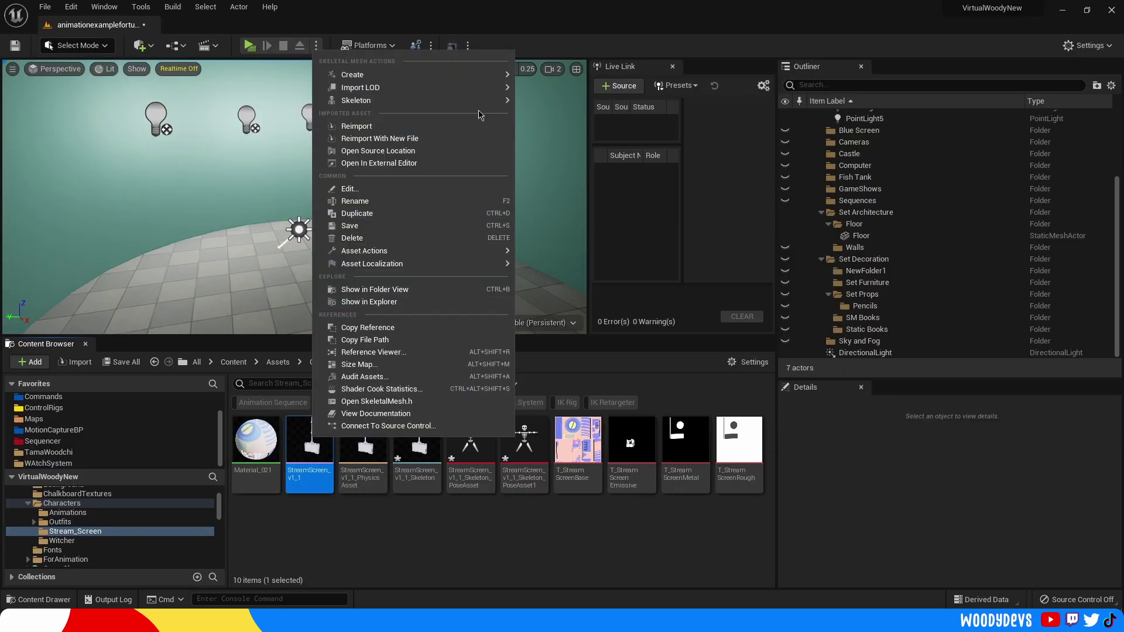
pyautogui.moveTo(480, 74)
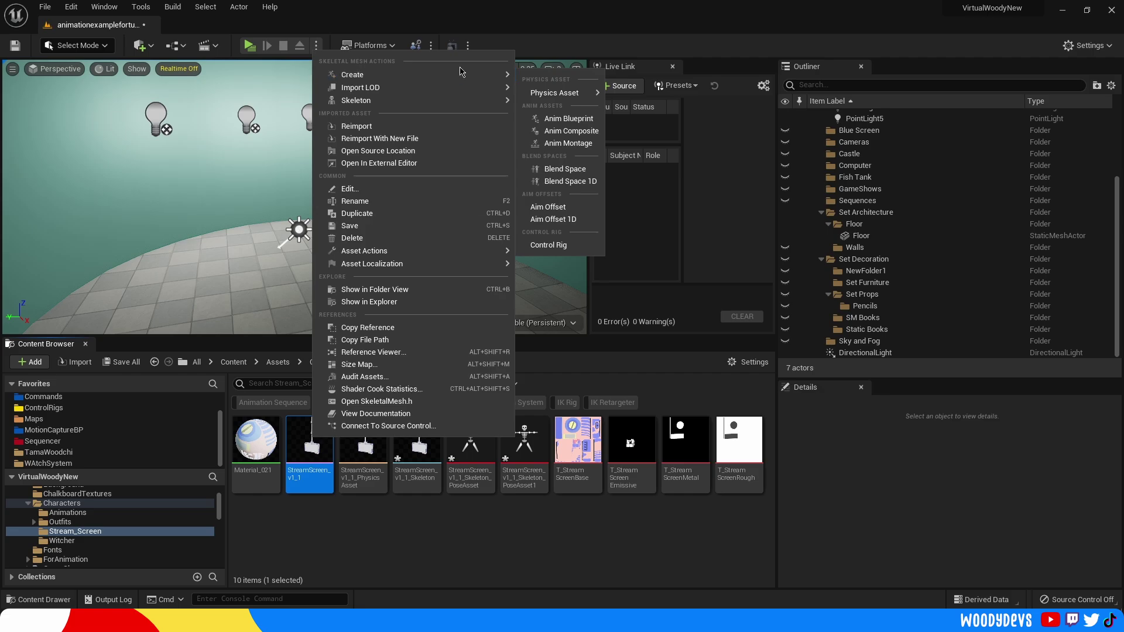
pyautogui.click(579, 125)
pyautogui.write('Scree')
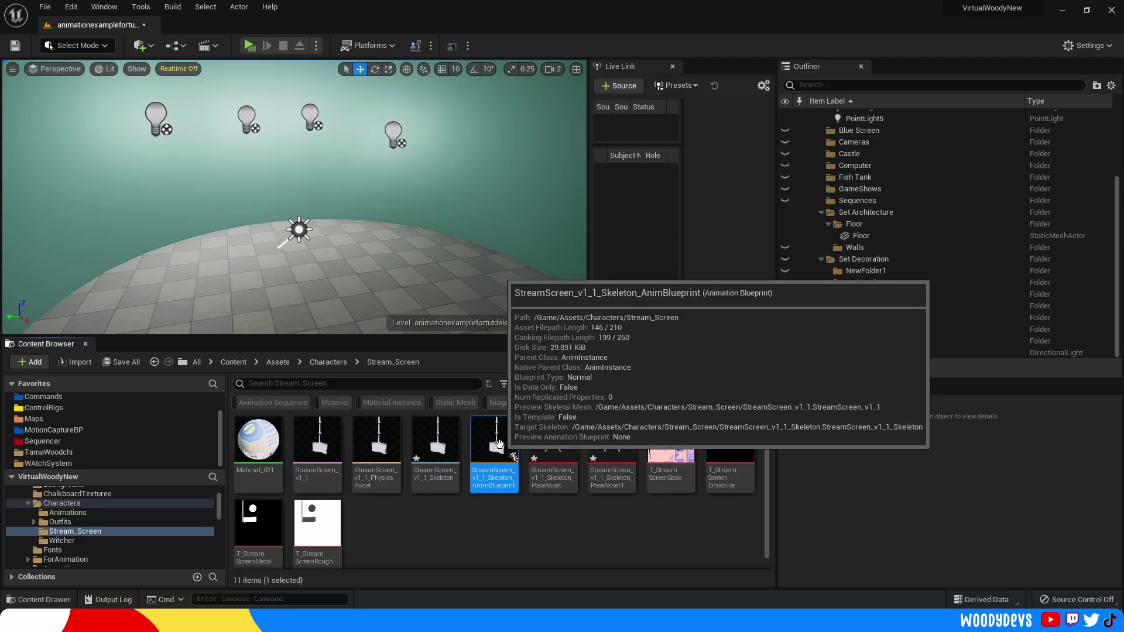
pyautogui.doubleClick(504, 454)
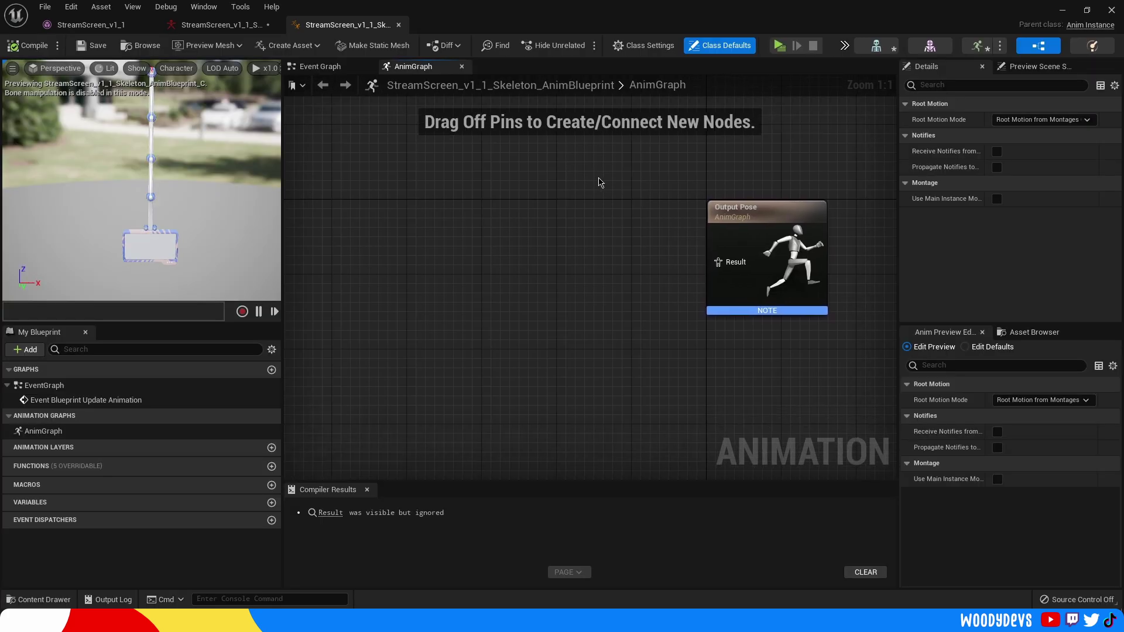
# Add both saved pose assets as nodes in the AnimGraph, one above the other, ahead of the Output Pose node
pyautogui.scroll(-3, 594, 202)
pyautogui.scroll(2, 593, 223)
pyautogui.moveTo(565, 212); pyautogui.dragTo(476, 281, button='right')
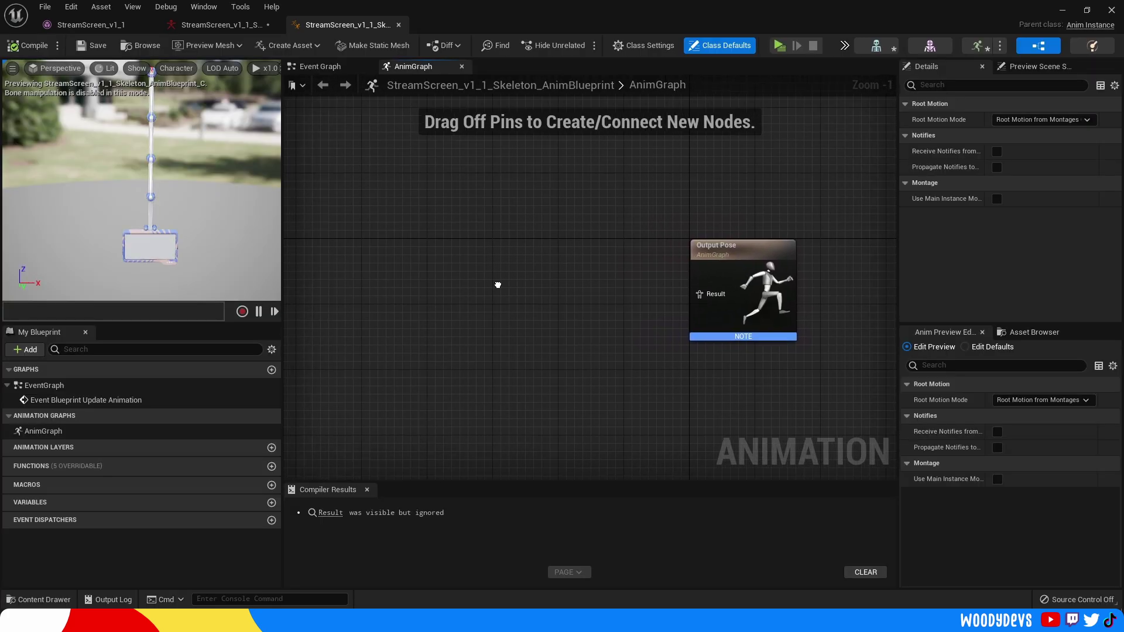
pyautogui.moveTo(498, 285); pyautogui.dragTo(523, 267, button='right')
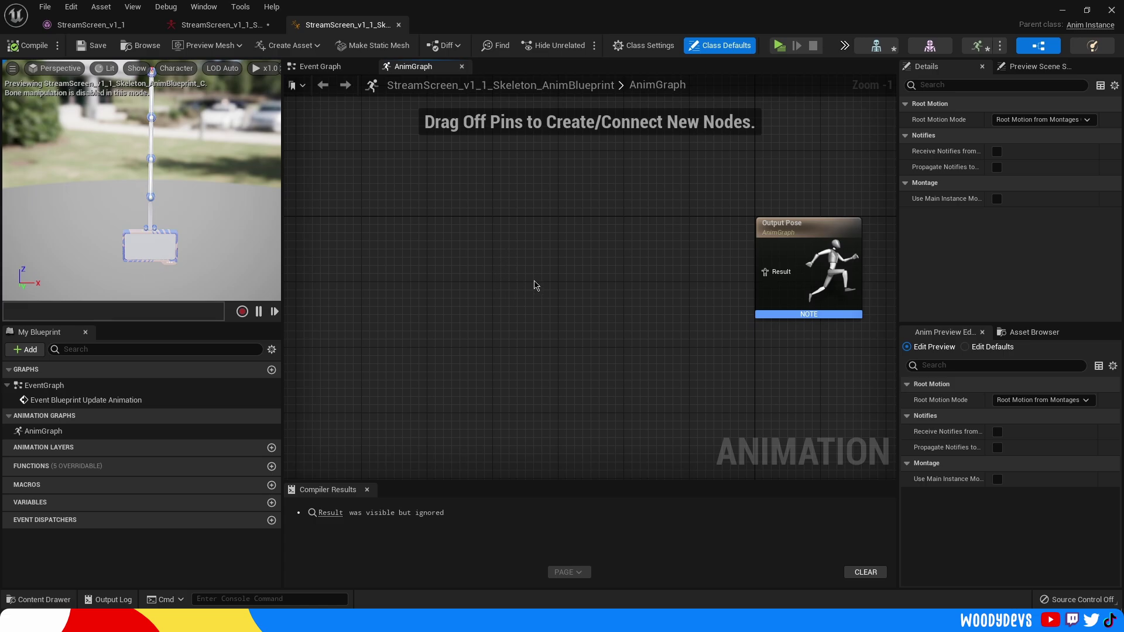
pyautogui.moveTo(539, 264)
pyautogui.mouseDown(button='right')
pyautogui.moveTo(538, 273)
pyautogui.moveTo(536, 259)
pyautogui.mouseUp(button='right')
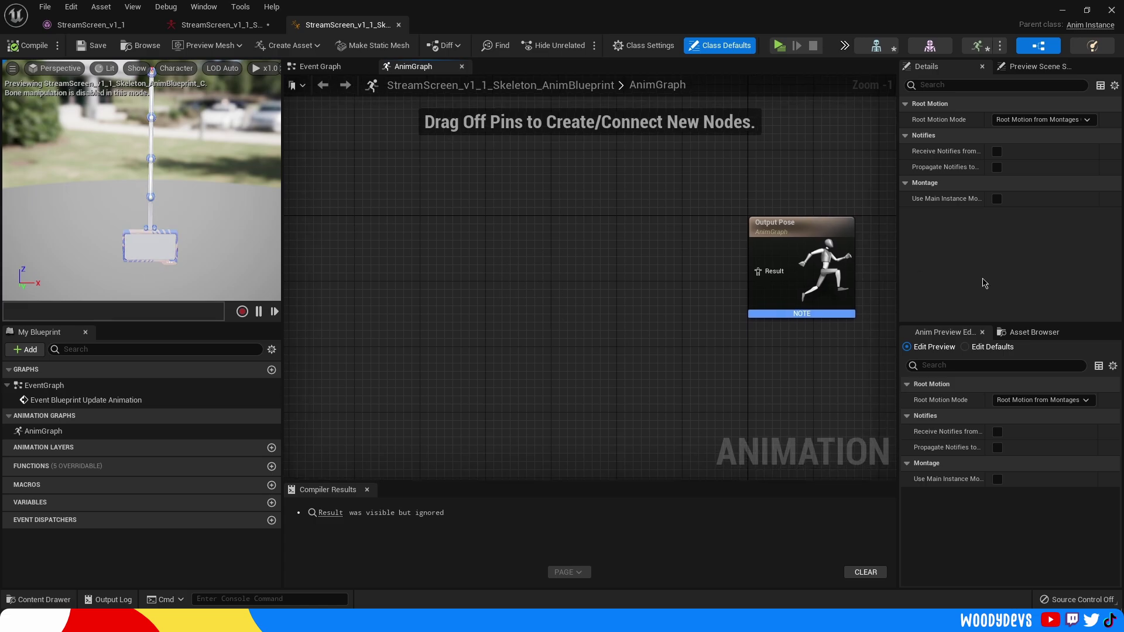
pyautogui.click(1029, 331)
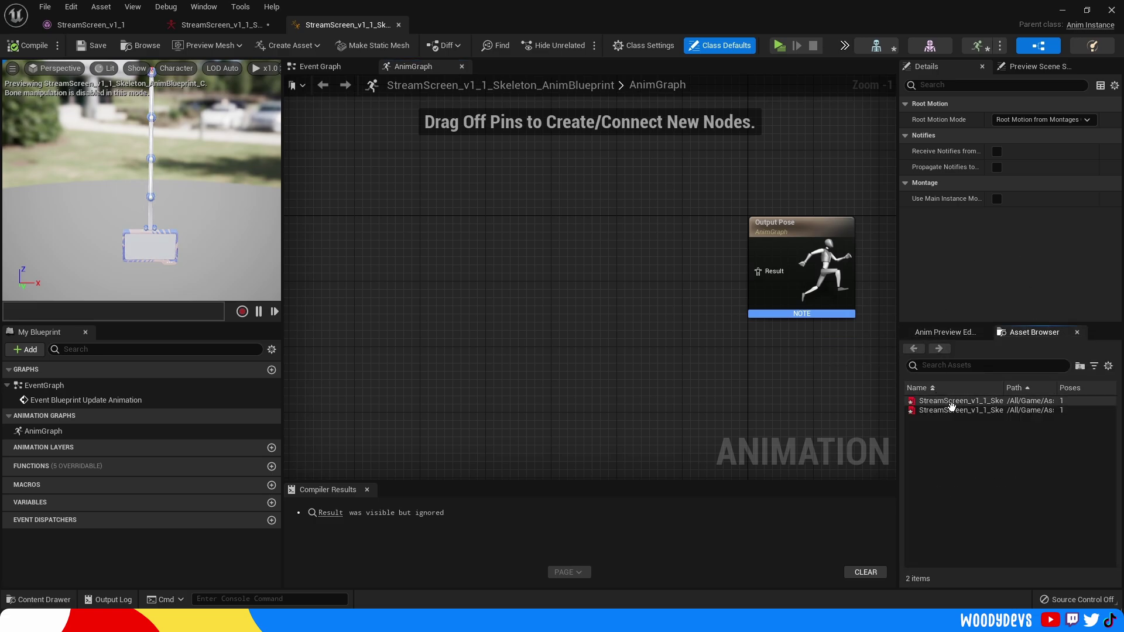
pyautogui.moveTo(960, 400); pyautogui.dragTo(447, 194)
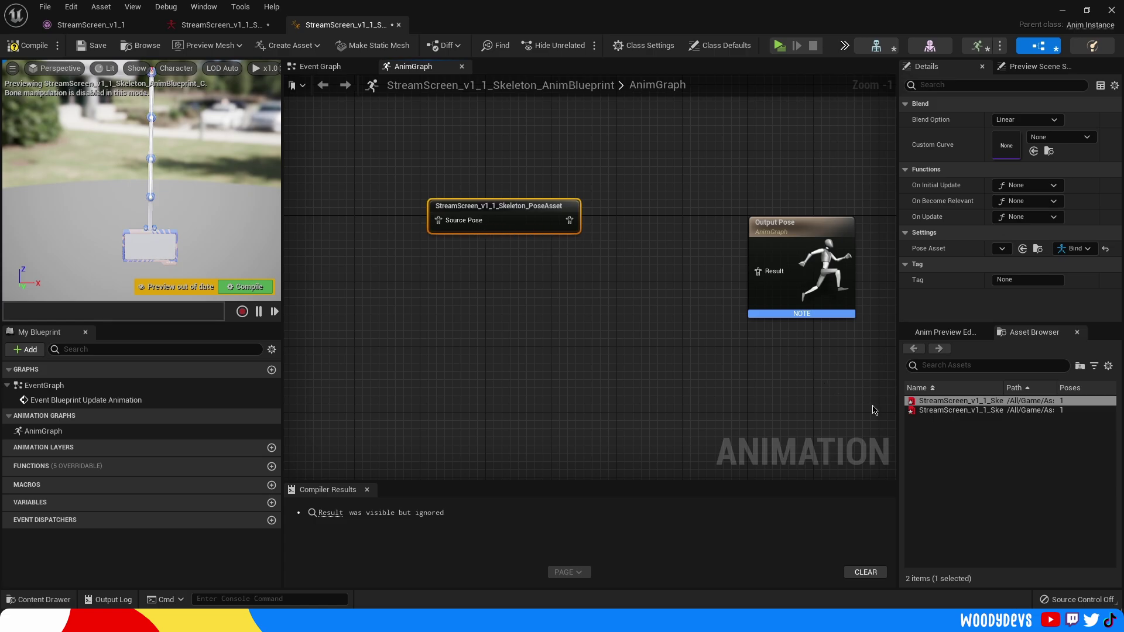
pyautogui.click(952, 409)
pyautogui.moveTo(954, 410); pyautogui.dragTo(451, 289)
pyautogui.click(486, 264)
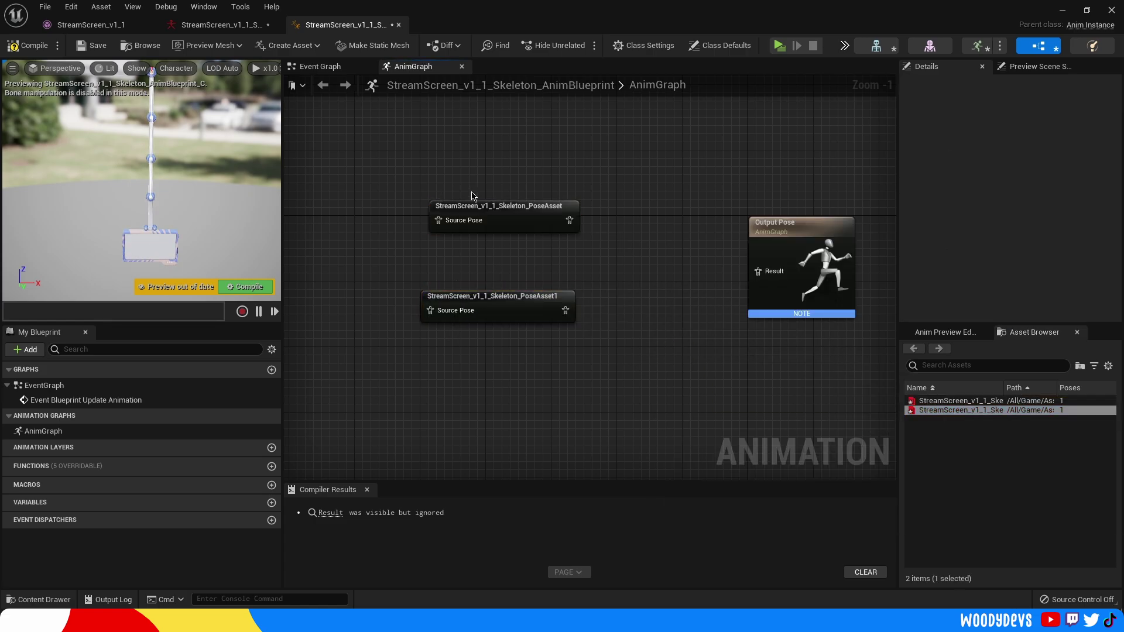
# Convert the StreamScreen_v1_1_Skeleton_PoseAsset node to Pose By Name and set its pose name to Folded
pyautogui.rightClick(500, 218)
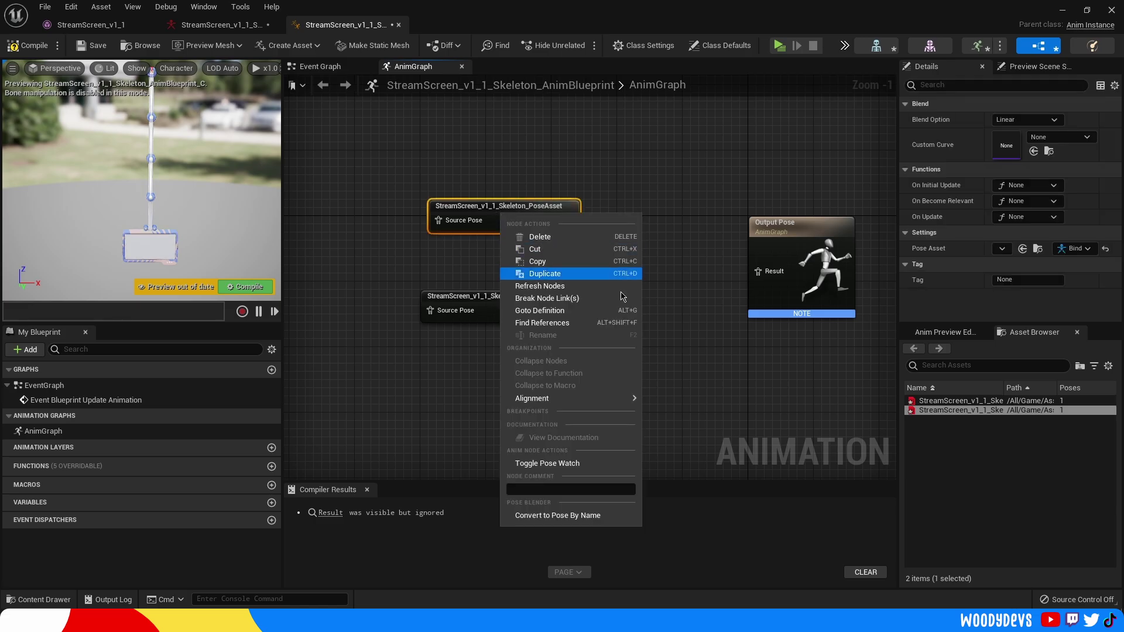
pyautogui.click(565, 513)
pyautogui.moveTo(536, 223); pyautogui.dragTo(478, 209)
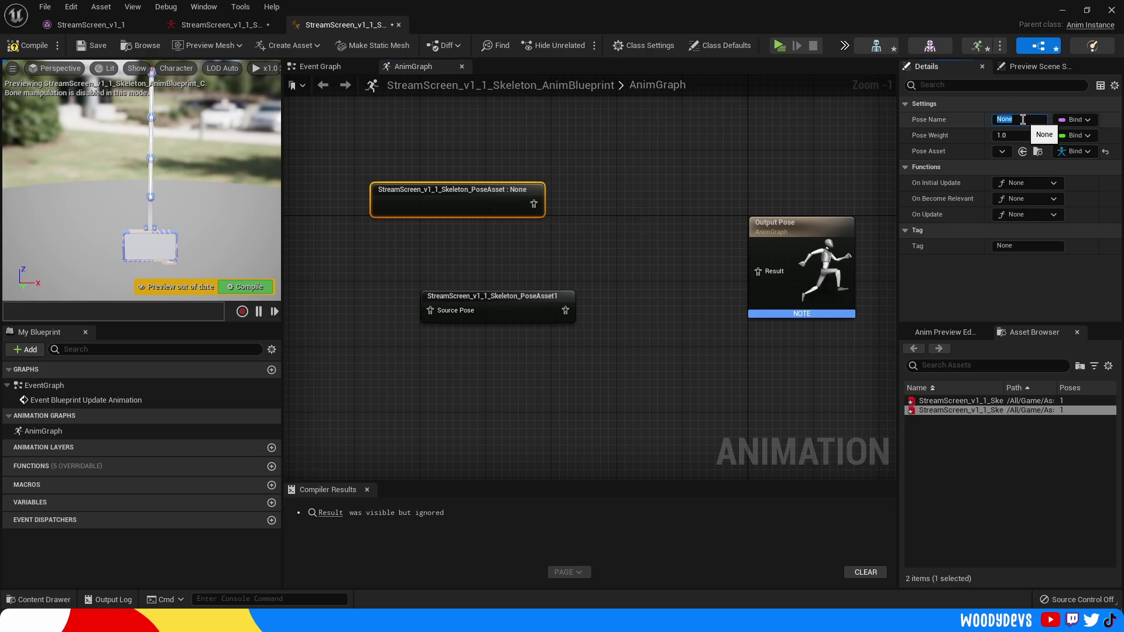
pyautogui.click(1022, 119)
pyautogui.write('Folded')
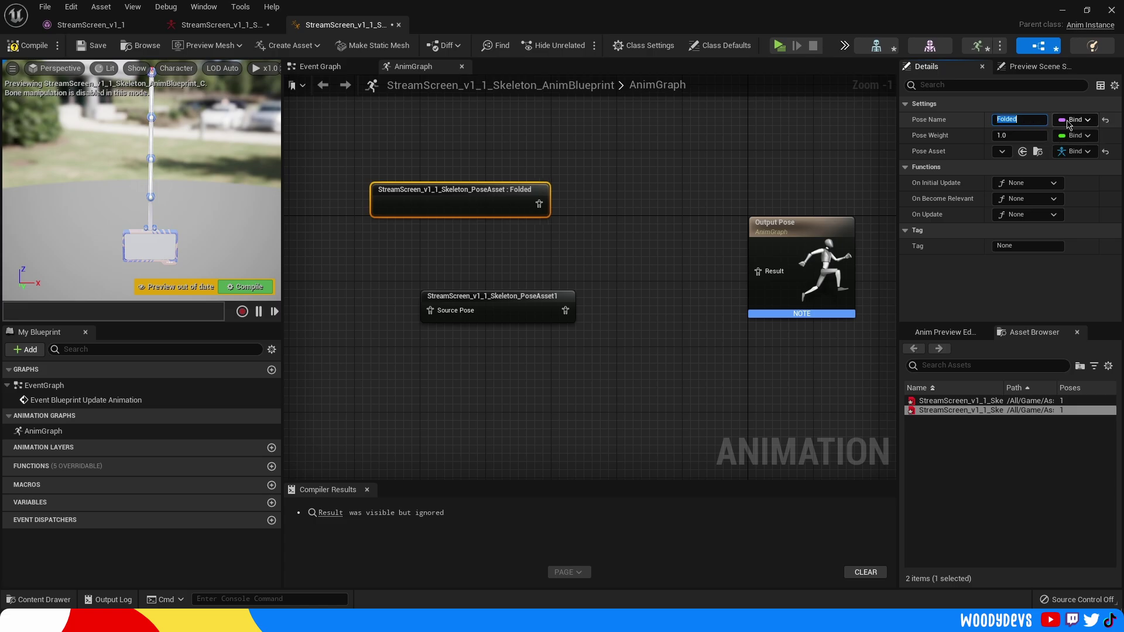
# Expose the pose name as a pin on the Pose By Name node and reposition the node above the other pose
pyautogui.click(1075, 120)
pyautogui.click(1051, 153)
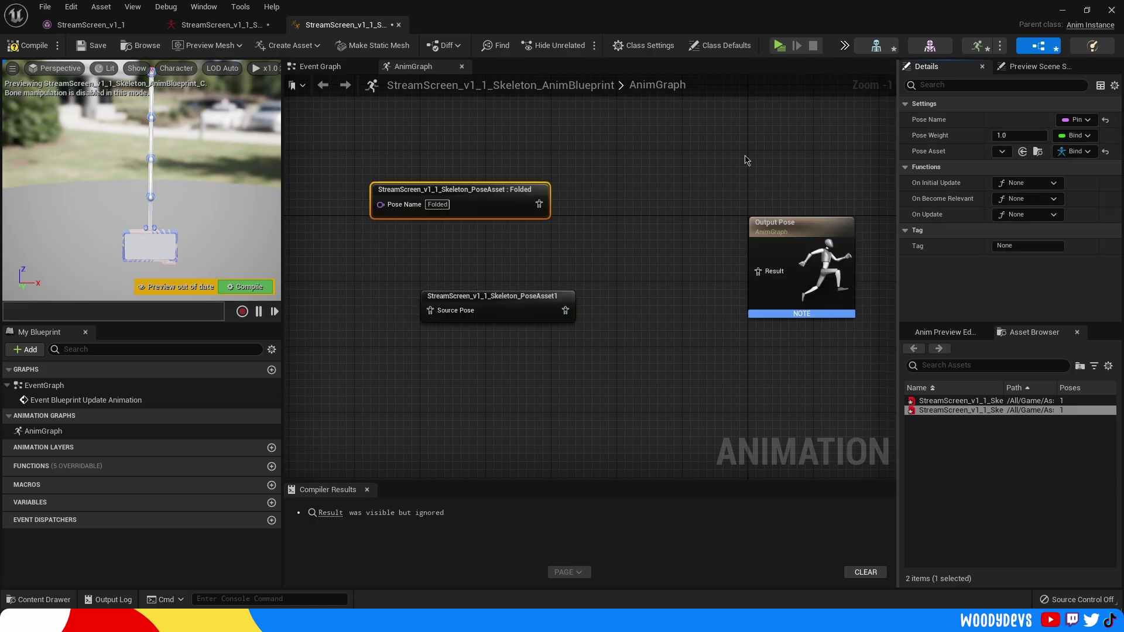
pyautogui.moveTo(516, 195); pyautogui.dragTo(617, 183)
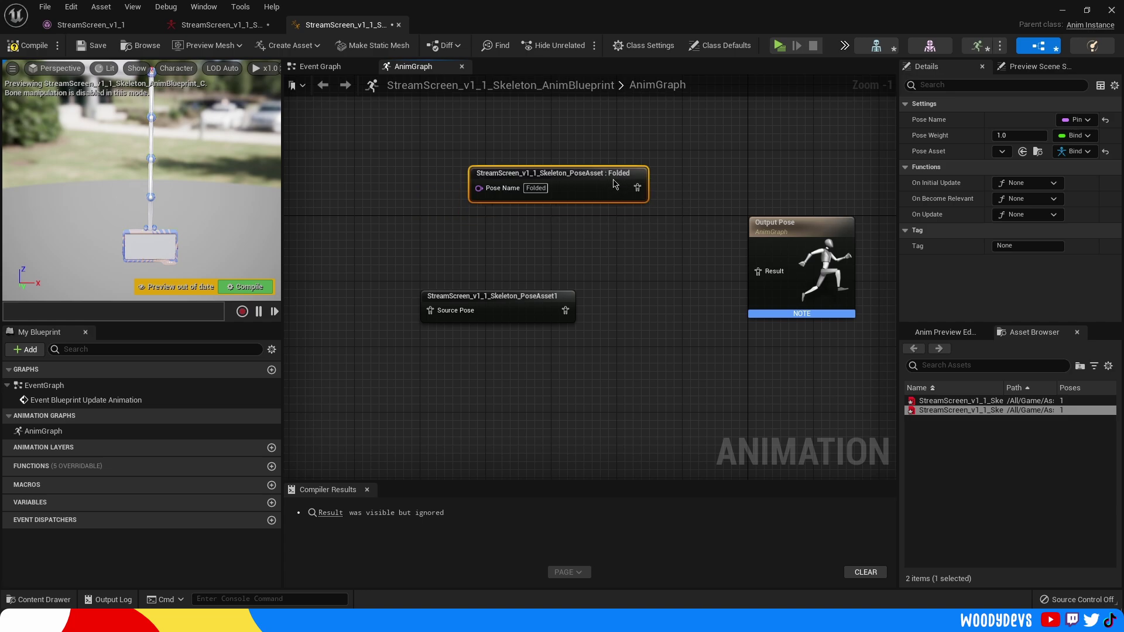
pyautogui.moveTo(514, 212); pyautogui.dragTo(478, 207, button='right')
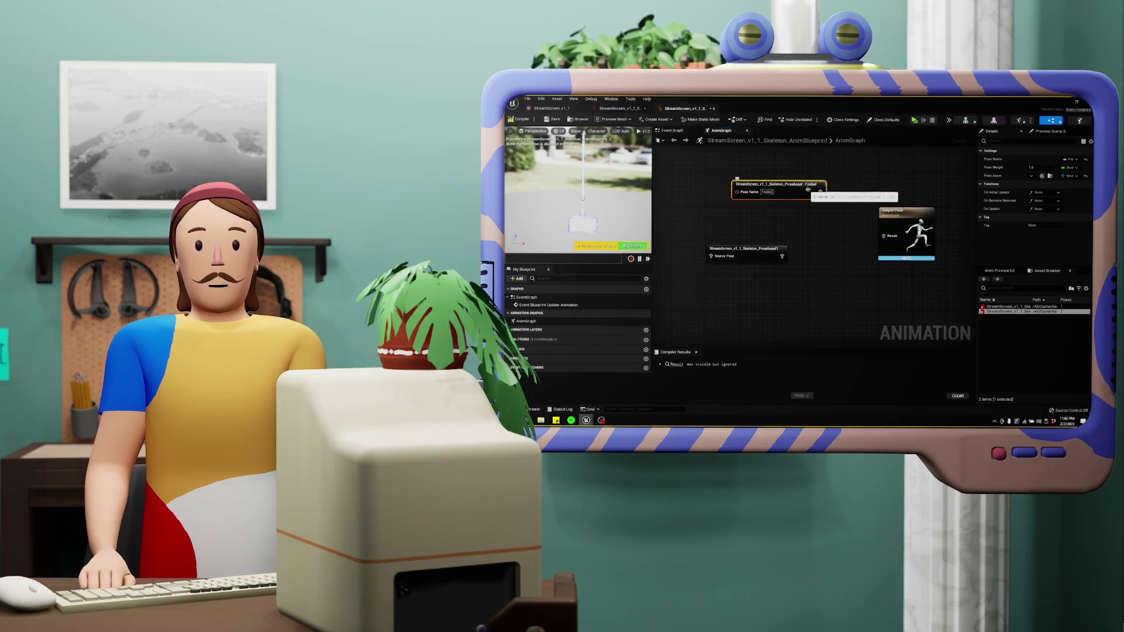
pyautogui.moveTo(602, 182); pyautogui.dragTo(585, 199)
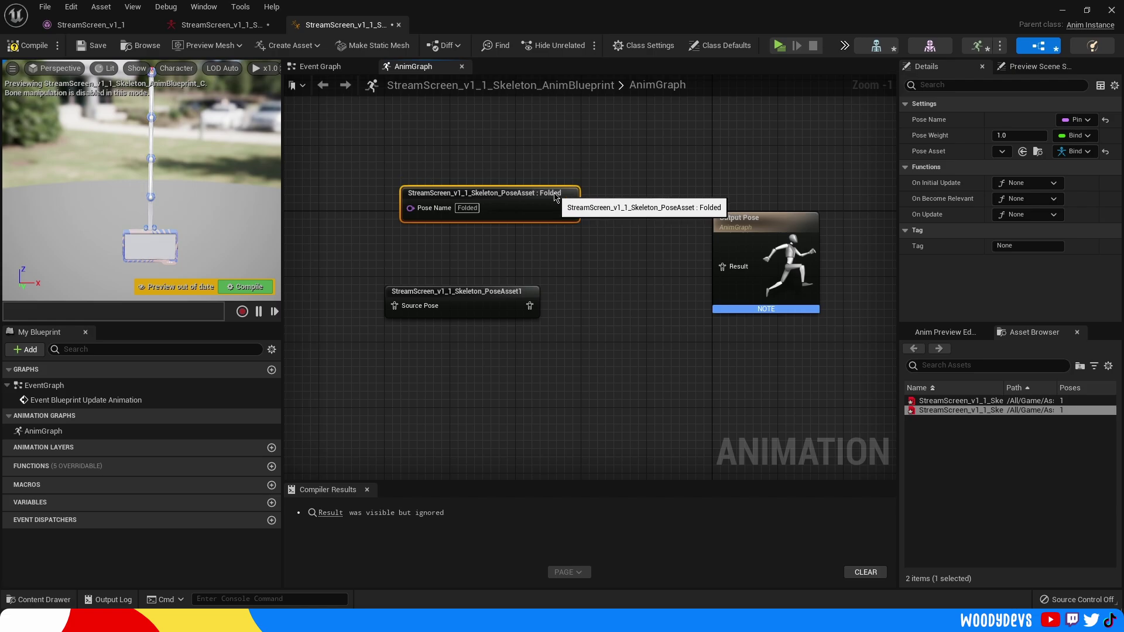
# Return to the Stream_Screen folder and rename the StreamScreen_v1_1_Skeleton_PoseAsset asset to Folded
pyautogui.doubleClick(565, 196)
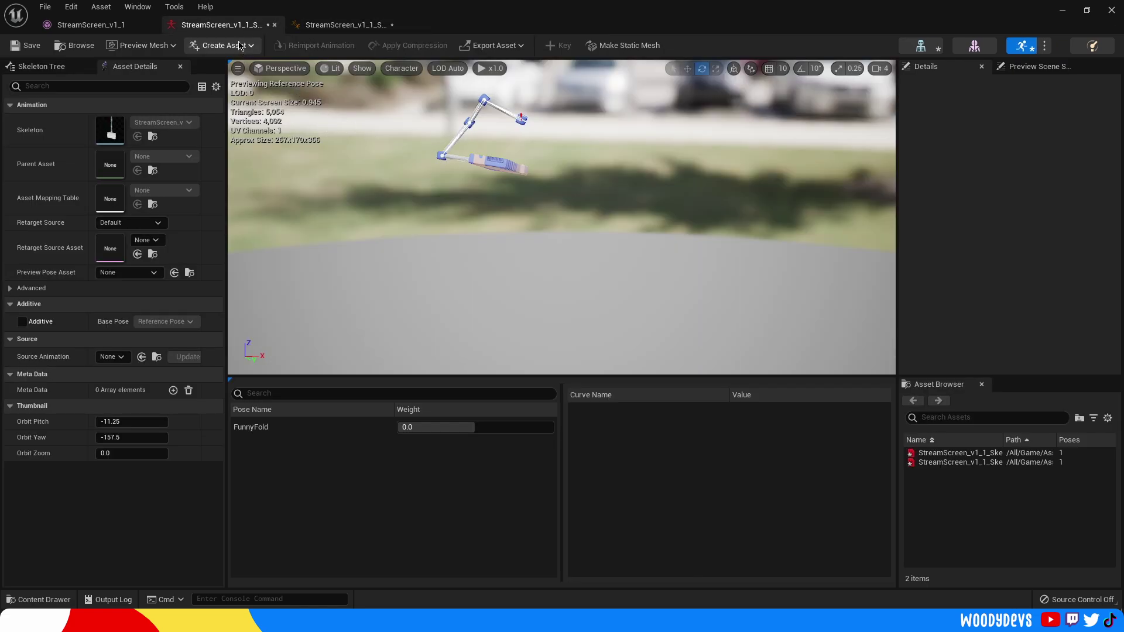
pyautogui.click(1063, 13)
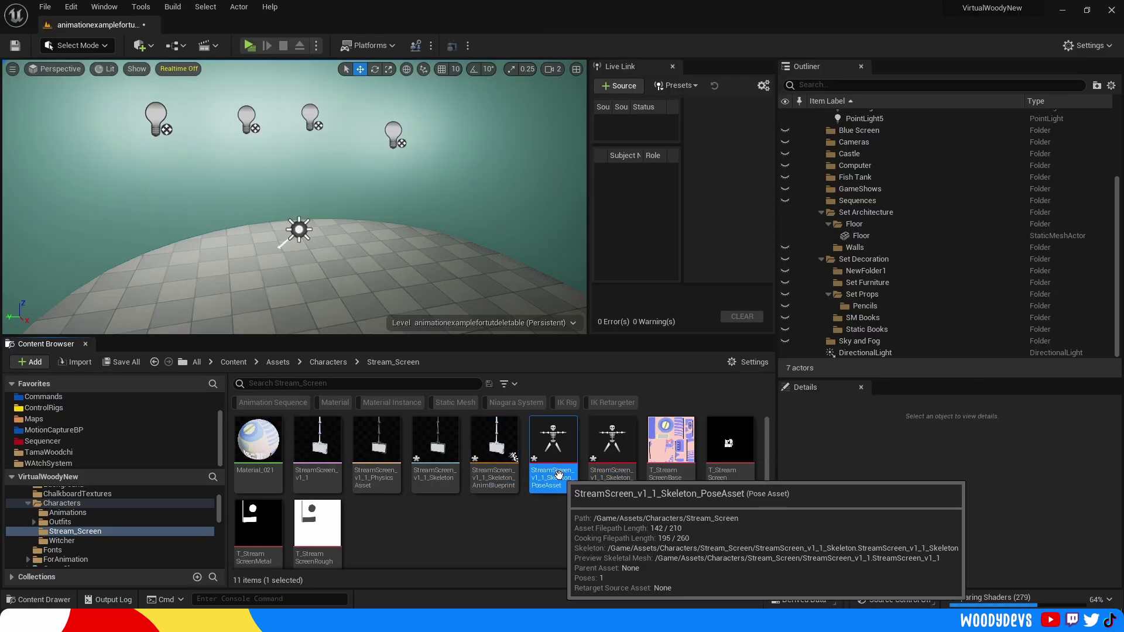
pyautogui.doubleClick(555, 473)
pyautogui.click(1068, 10)
pyautogui.click(567, 440)
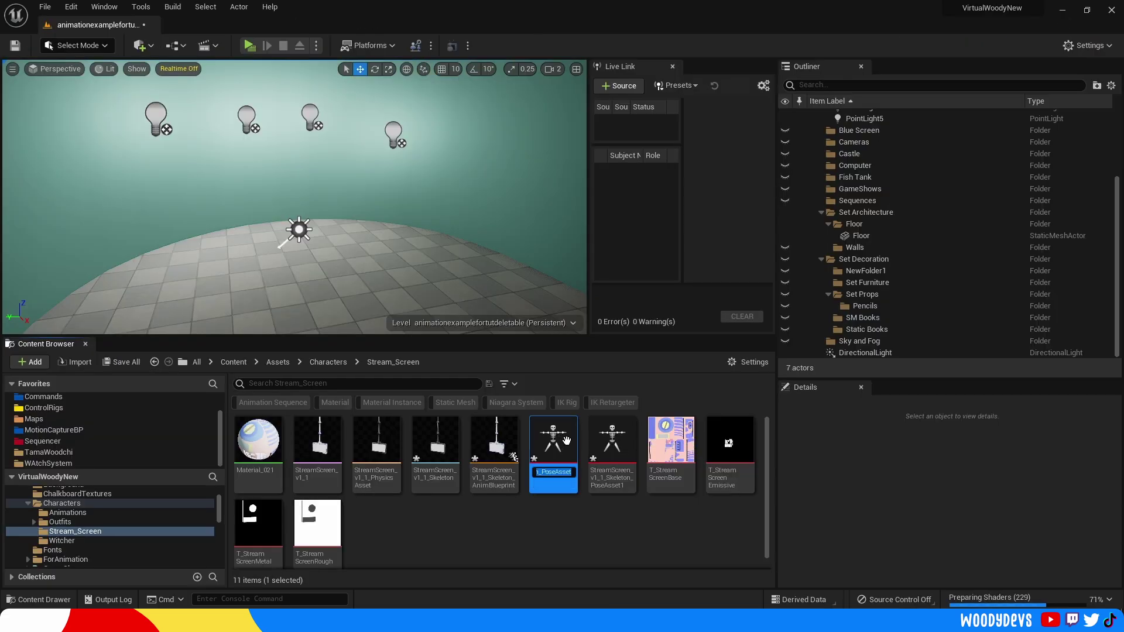
pyautogui.write('Fol')
pyautogui.write('ded')
pyautogui.press('Return')
# Rename the StreamScreen_v1_1_Skeleton_PoseAsset1 asset to FunnyFold
pyautogui.click(625, 473)
pyautogui.press('F2')
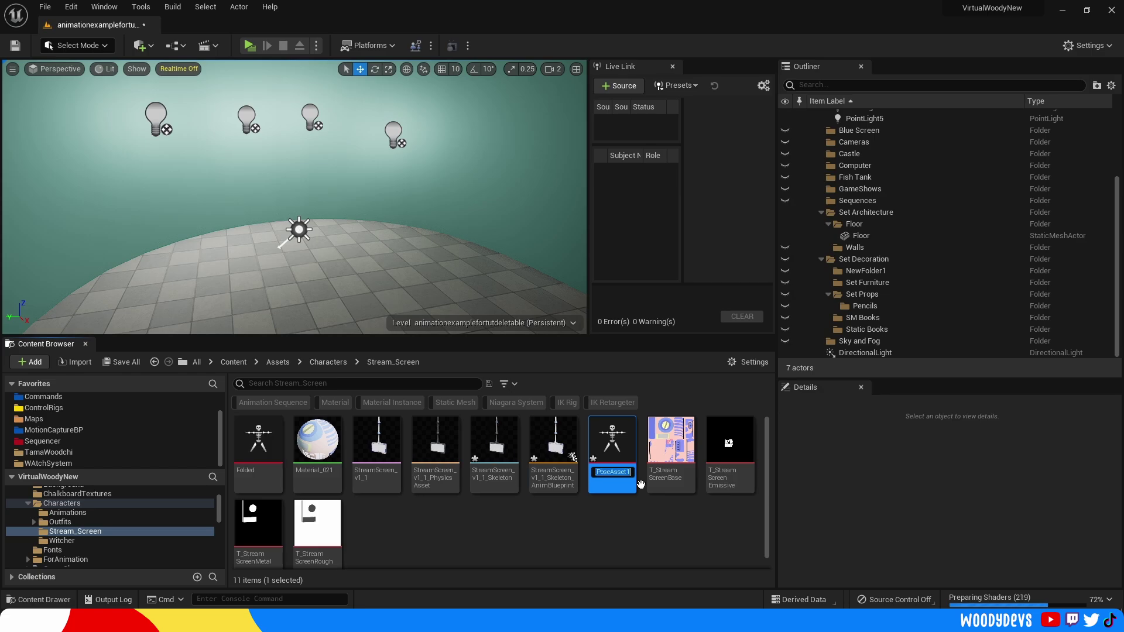
pyautogui.write('FunnyFold')
pyautogui.press('Return')
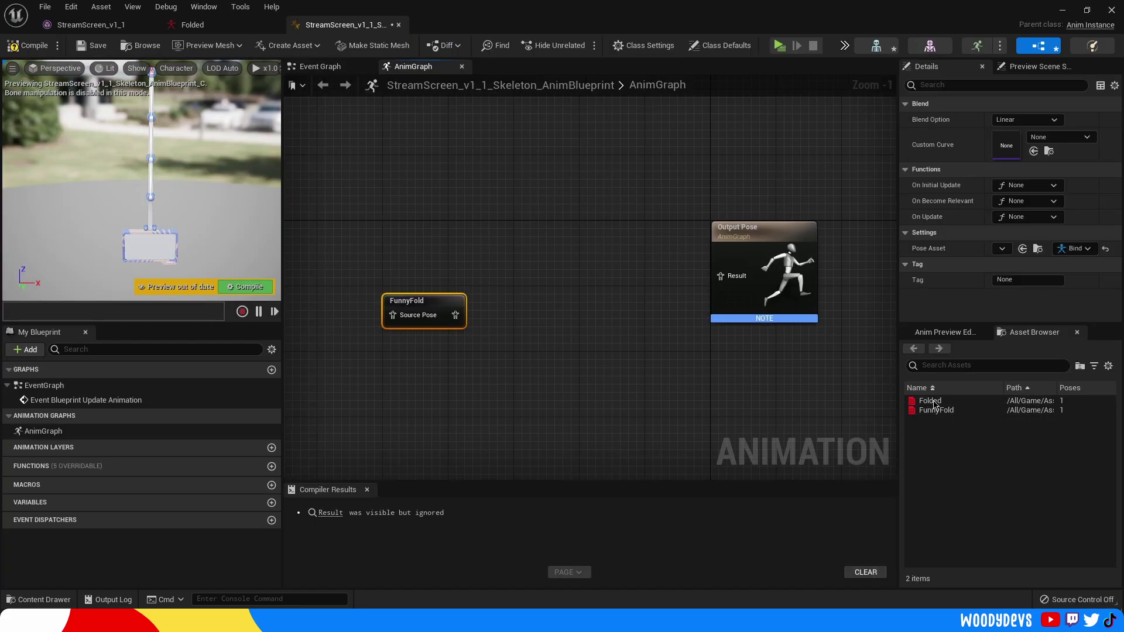
# Add the Folded pose asset to the AnimGraph, convert it to Pose By Name and set its pose name to Folded
pyautogui.moveTo(949, 403); pyautogui.dragTo(433, 198)
pyautogui.rightClick(475, 203)
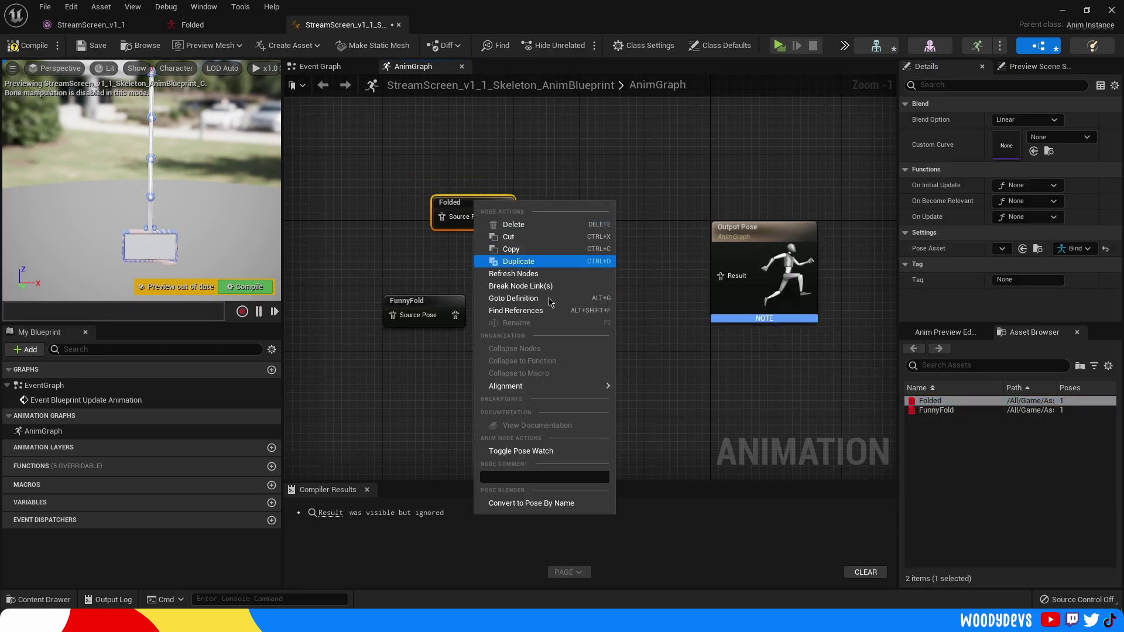
pyautogui.click(530, 503)
pyautogui.click(1027, 119)
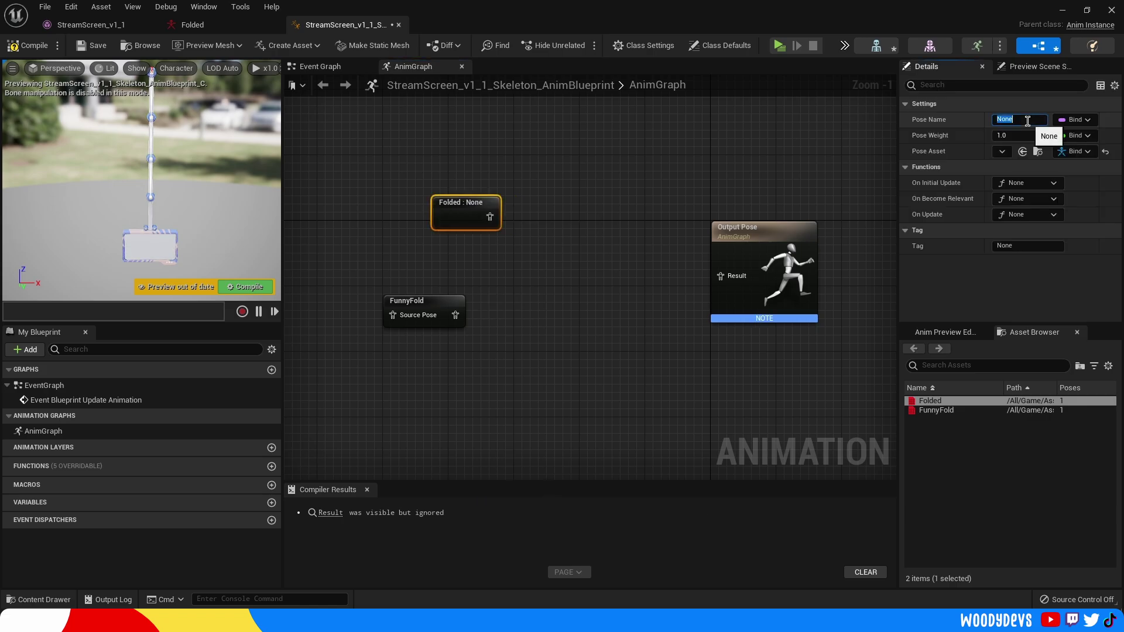
pyautogui.write('Folded')
pyautogui.click(661, 196)
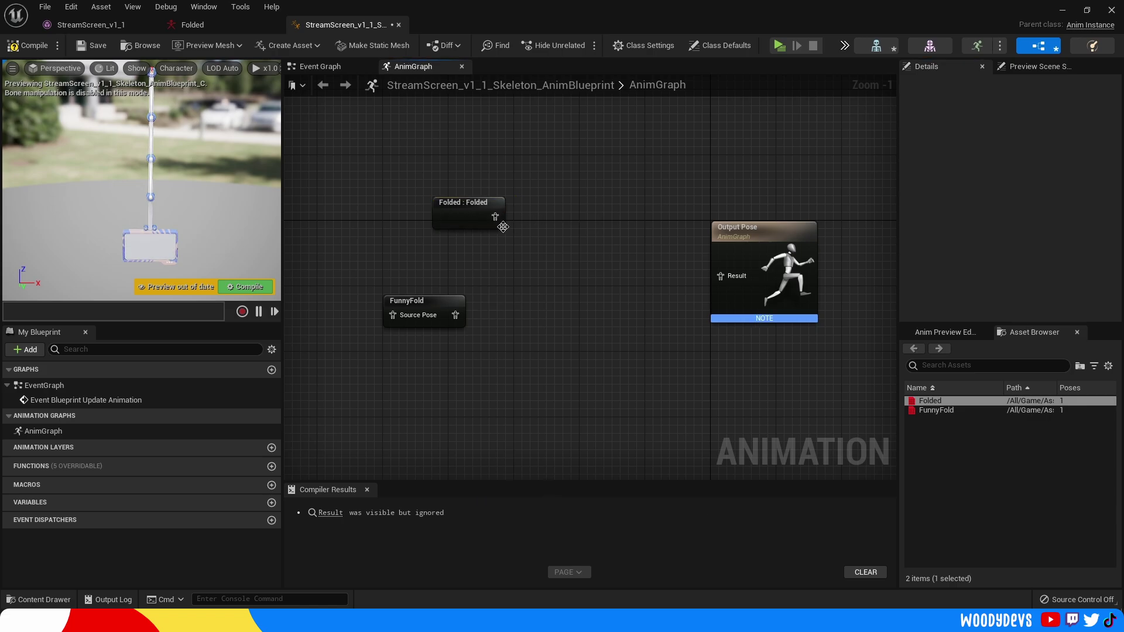
# Connect the Folded pose node to the Output Pose result, compile the Anim Blueprint and view the pose in the preview
pyautogui.moveTo(495, 216); pyautogui.dragTo(740, 282)
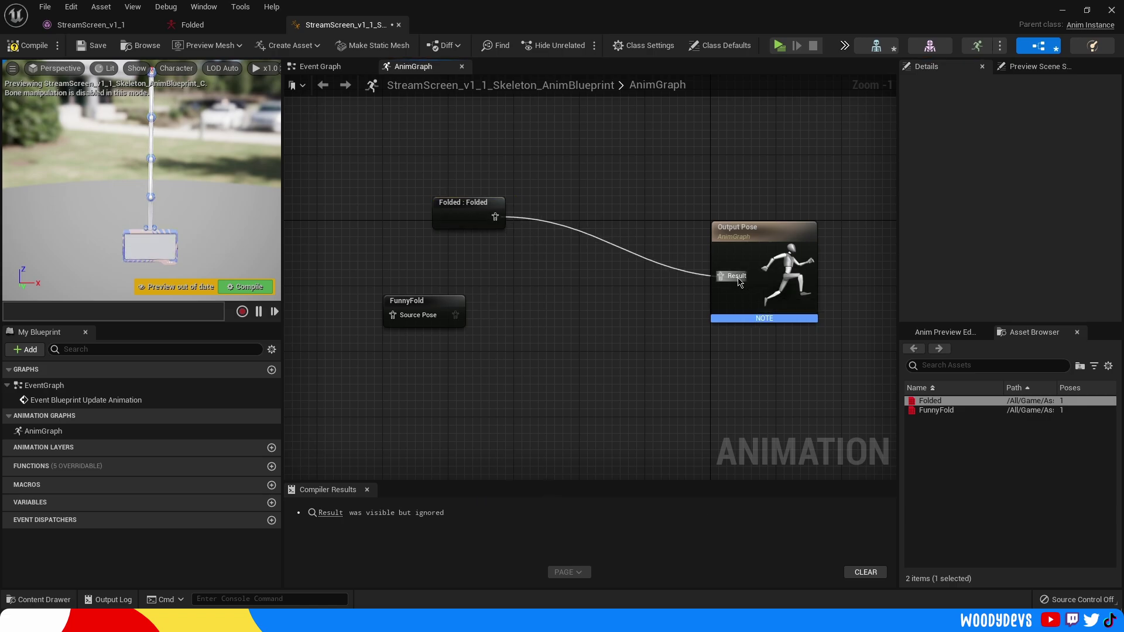
pyautogui.click(30, 45)
pyautogui.moveTo(153, 161); pyautogui.dragTo(185, 117, button='right')
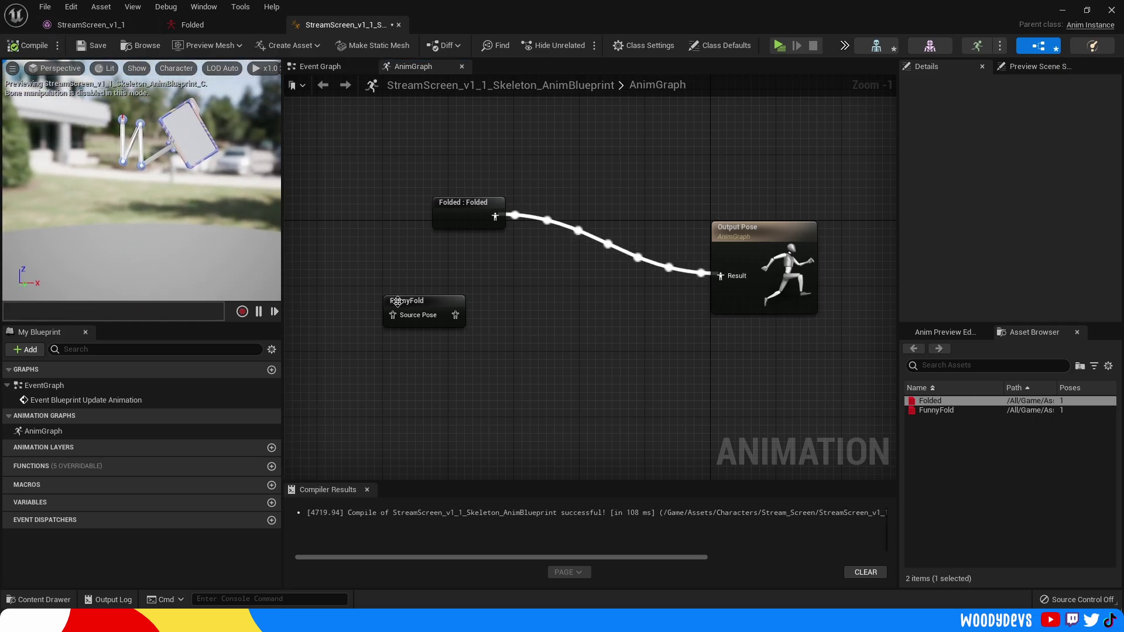
# Convert the FunnyFold node to Pose By Name with pose name FunnyFold, and preview it compiled through the Output Pose
pyautogui.click(421, 302)
pyautogui.rightClick(421, 300)
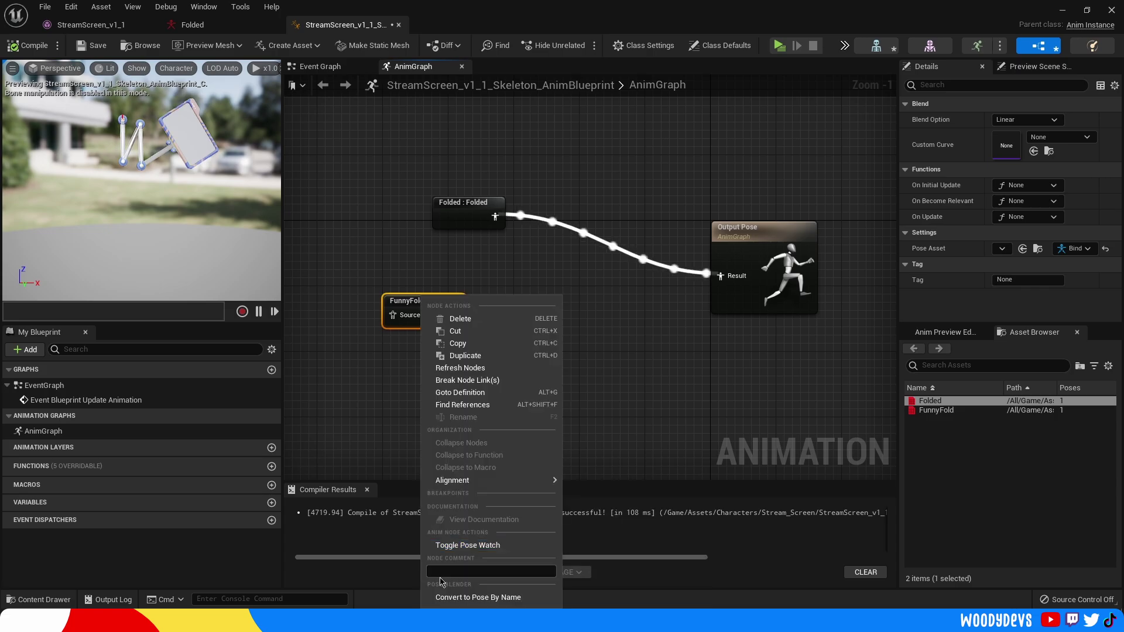
pyautogui.click(476, 598)
pyautogui.click(1020, 121)
pyautogui.write('Funny')
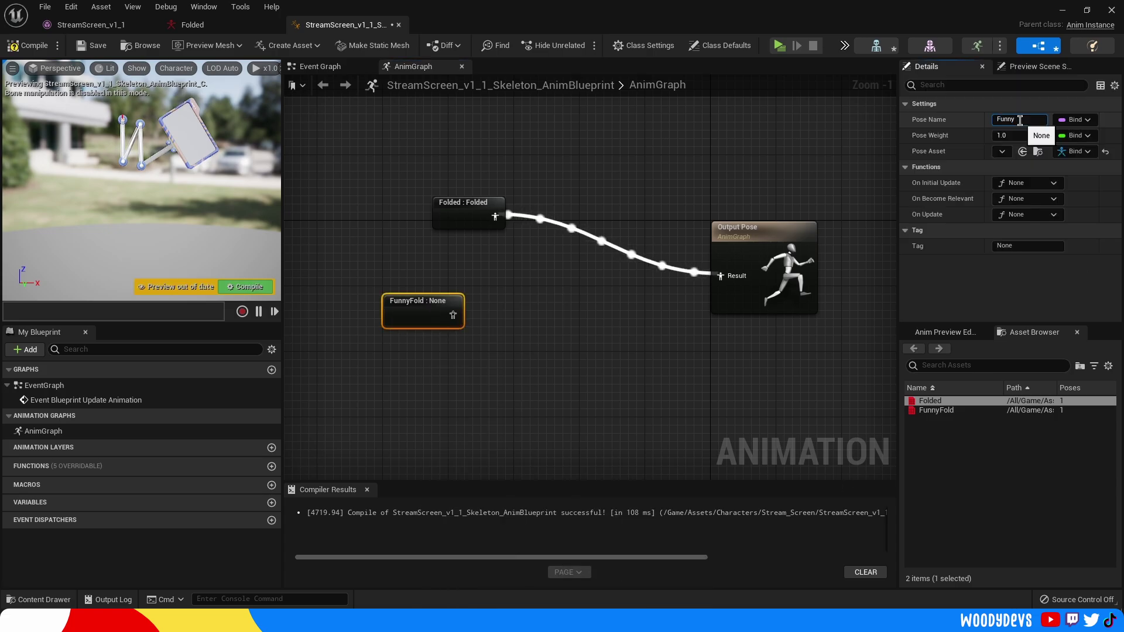
pyautogui.write('Fold')
pyautogui.moveTo(470, 315); pyautogui.dragTo(725, 276)
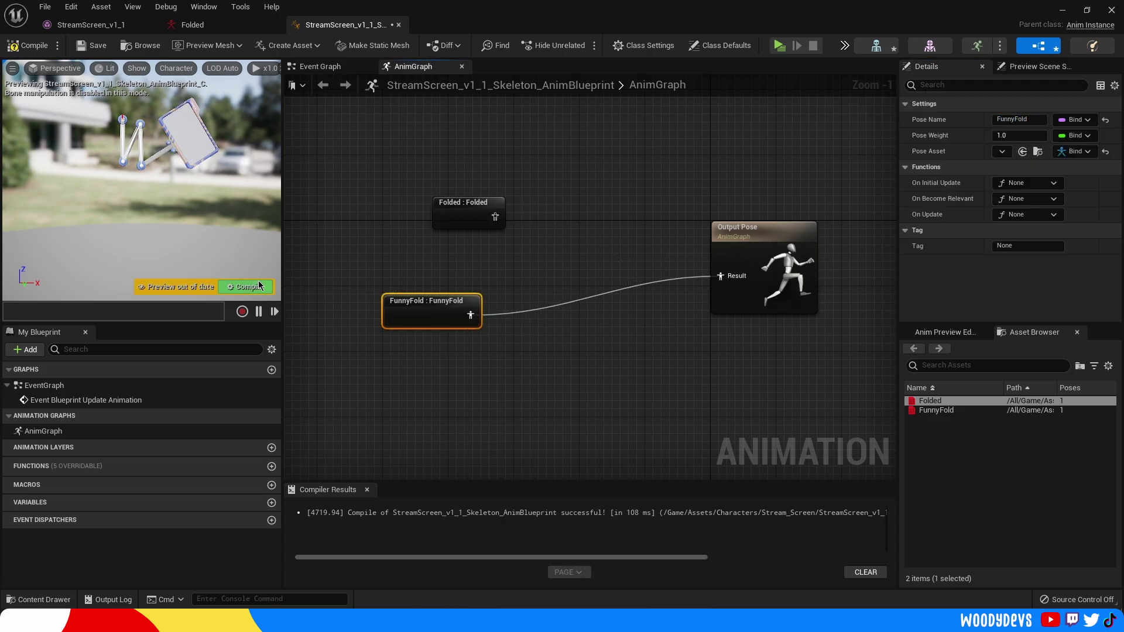
pyautogui.click(258, 286)
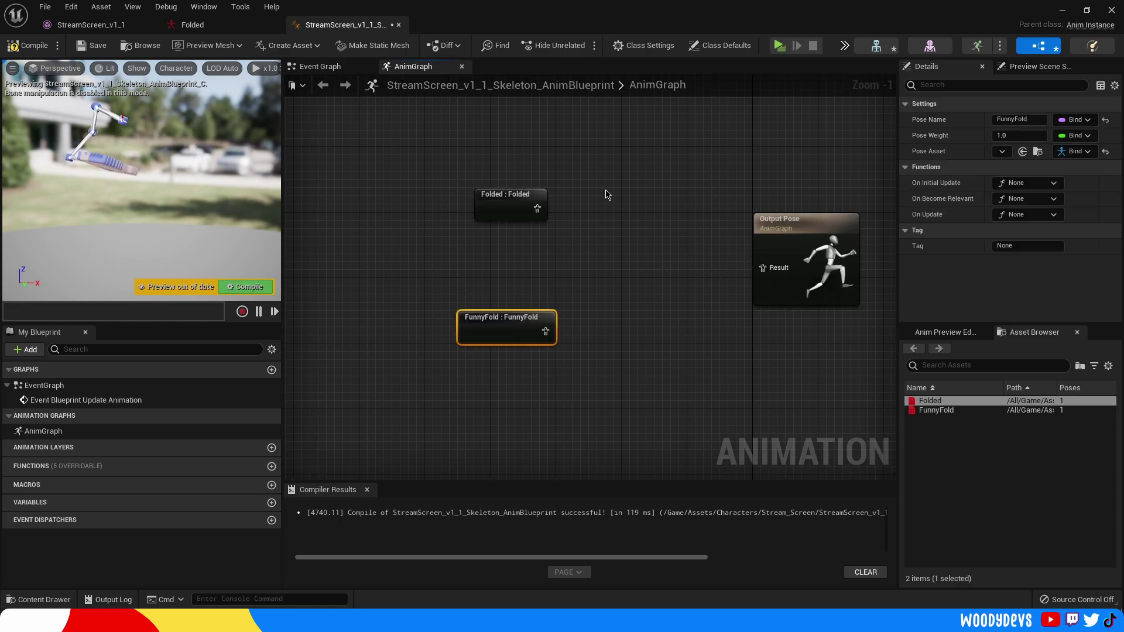
# Add a Blend Poses by int node between the two pose nodes and the Output Pose
pyautogui.rightClick(601, 220)
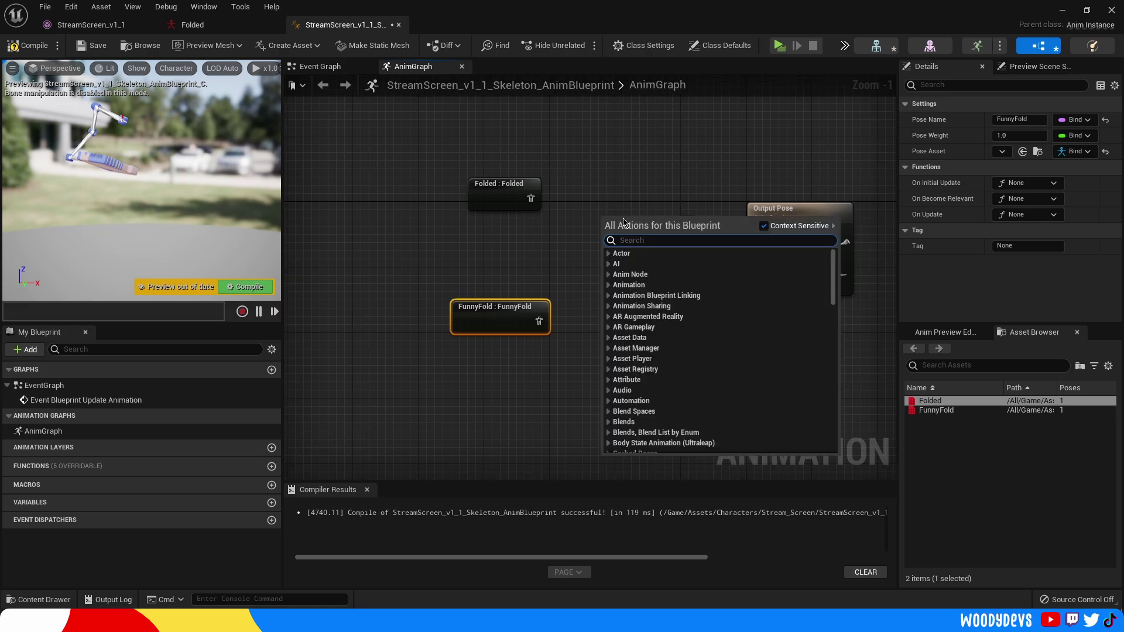
pyautogui.write('blend pose')
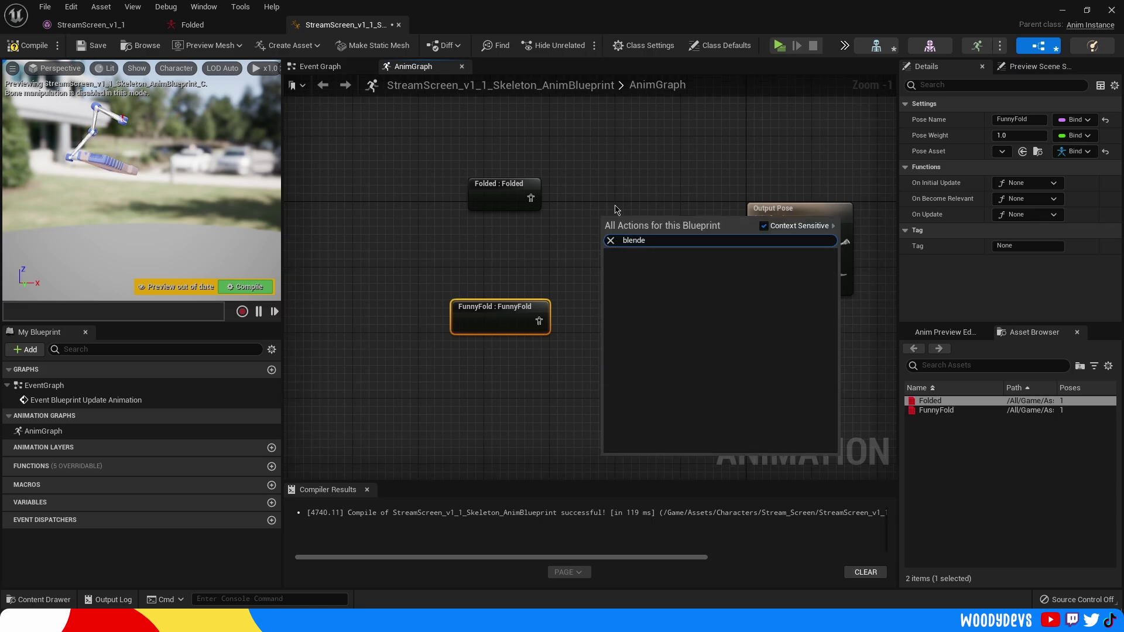
pyautogui.write('s by')
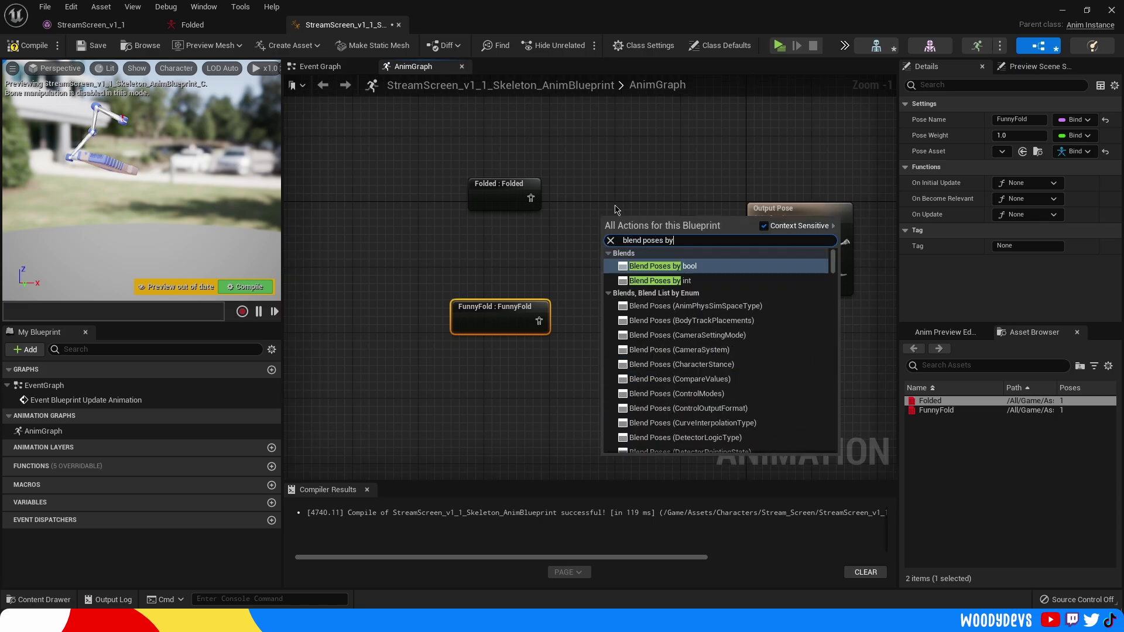
pyautogui.press('Down')
pyautogui.press('Return')
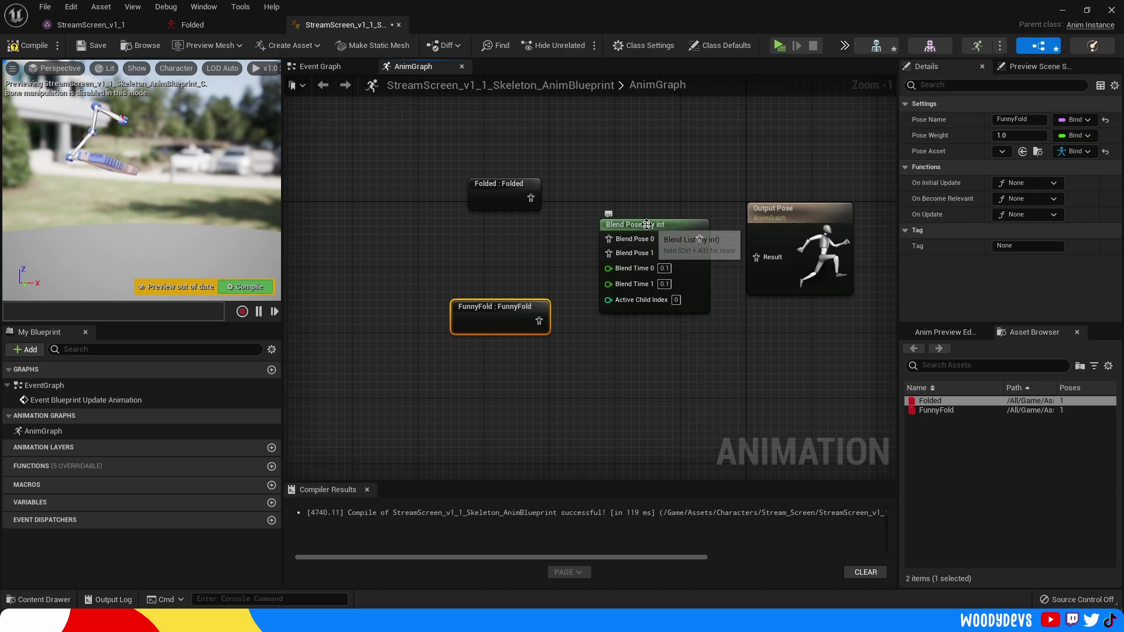
pyautogui.moveTo(650, 224); pyautogui.dragTo(649, 208)
pyautogui.moveTo(560, 285); pyautogui.dragTo(504, 299, button='right')
pyautogui.moveTo(648, 281)
pyautogui.mouseDown()
pyautogui.moveTo(656, 291)
pyautogui.moveTo(631, 287)
pyautogui.mouseUp()
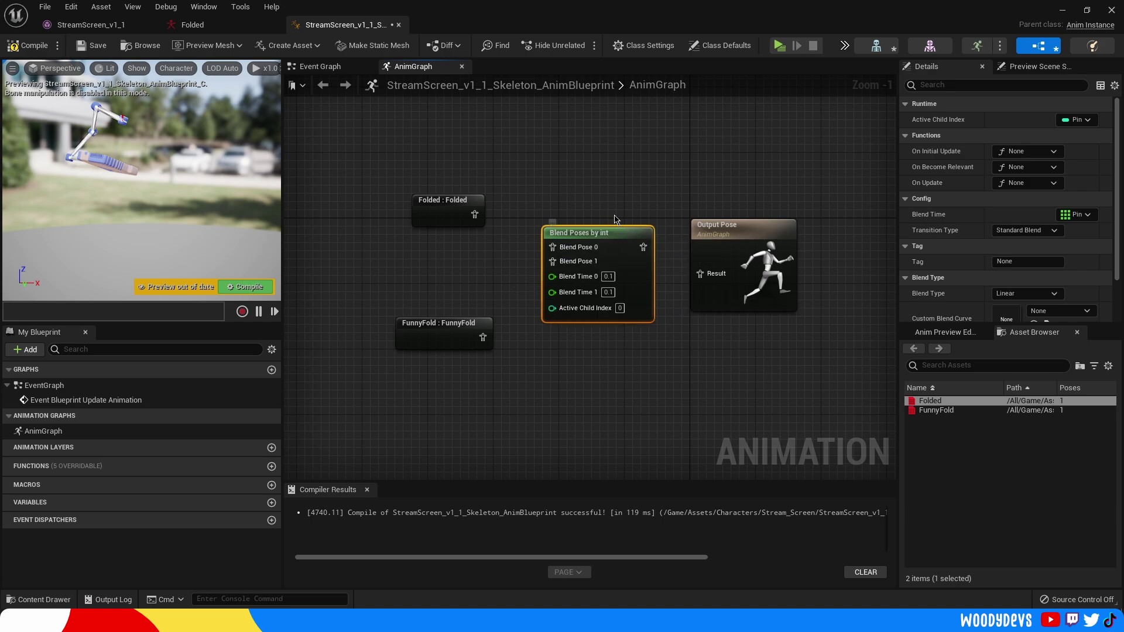
# Look through the online documentation for the Blend Poses by int node, including the sections on layered blending and inertialization
pyautogui.rightClick(582, 256)
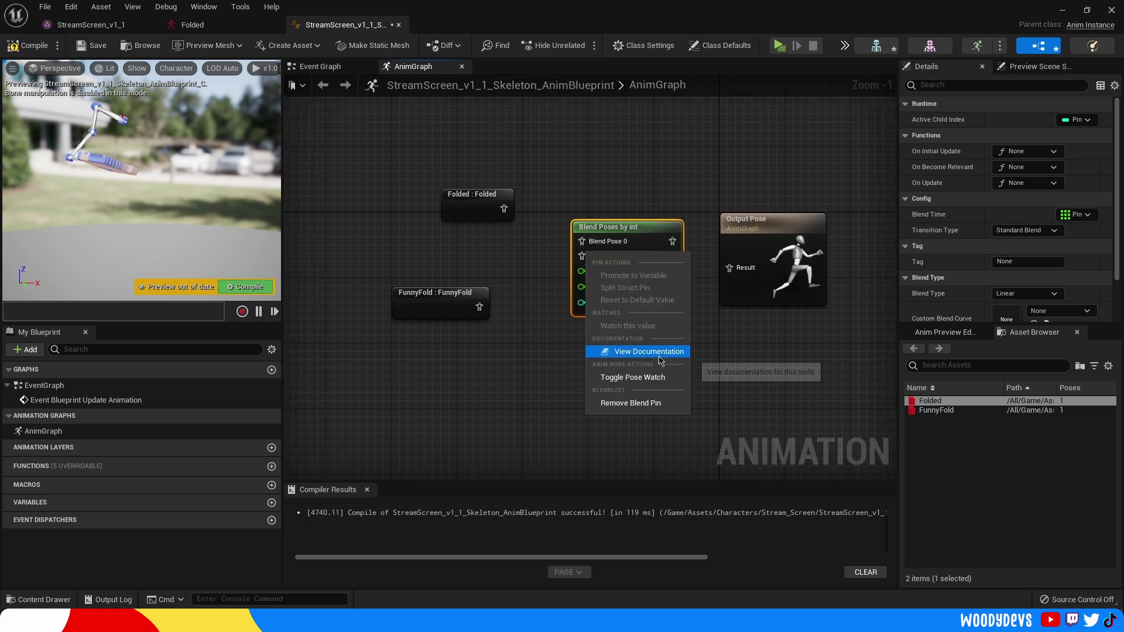
pyautogui.click(660, 358)
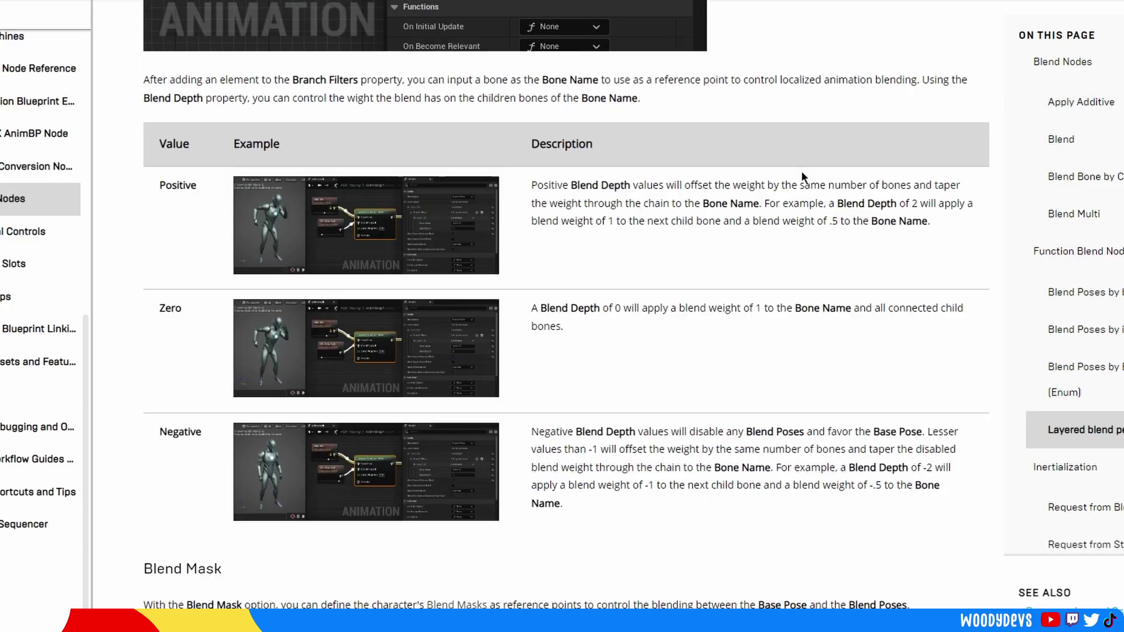
pyautogui.scroll(-5, 732, 313)
pyautogui.scroll(10, 735, 276)
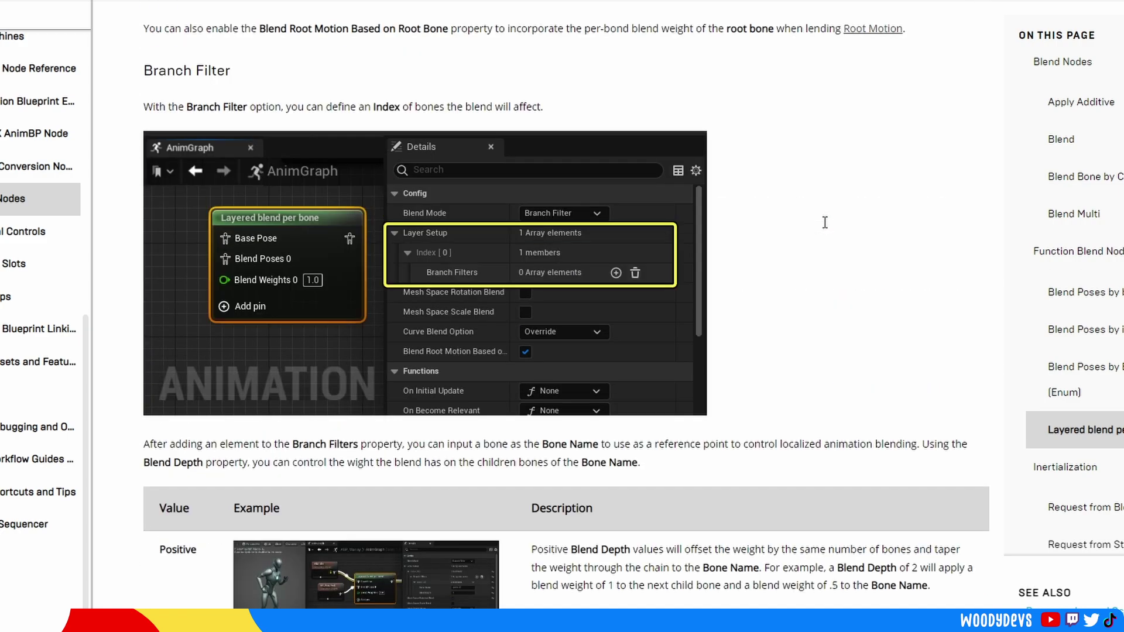
pyautogui.scroll(-10, 823, 224)
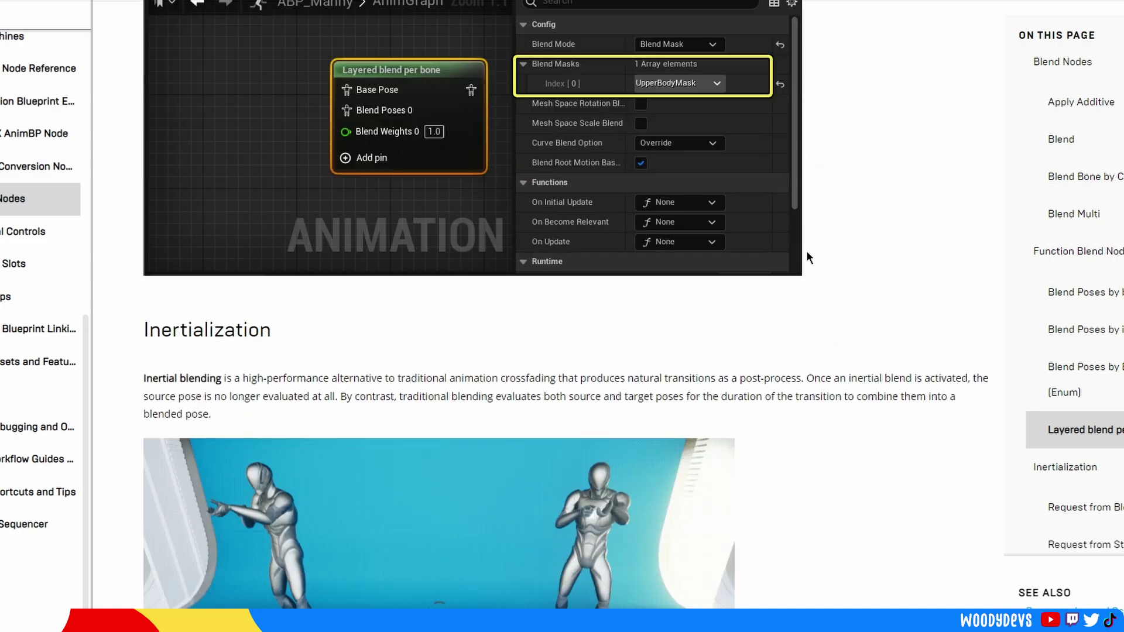
pyautogui.scroll(-5, 794, 290)
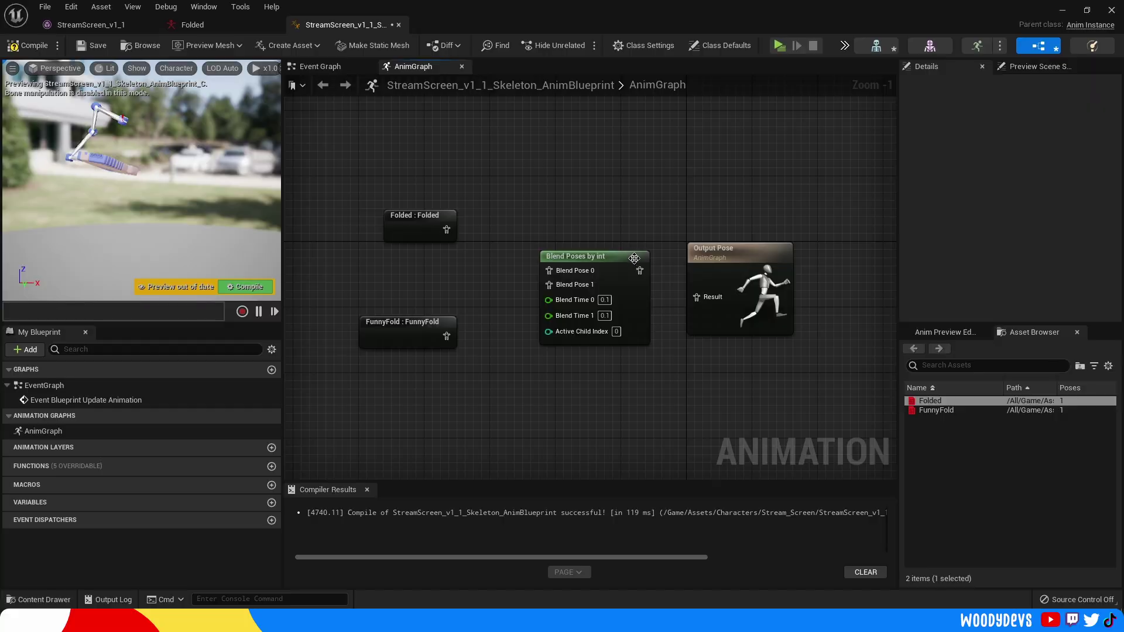
# Wire Folded to Blend Pose 0, FunnyFold to Blend Pose 1 and the blend output to the Output Pose, and compile
pyautogui.moveTo(645, 275); pyautogui.dragTo(710, 301)
pyautogui.moveTo(446, 230); pyautogui.dragTo(549, 270)
pyautogui.moveTo(446, 336); pyautogui.dragTo(553, 287)
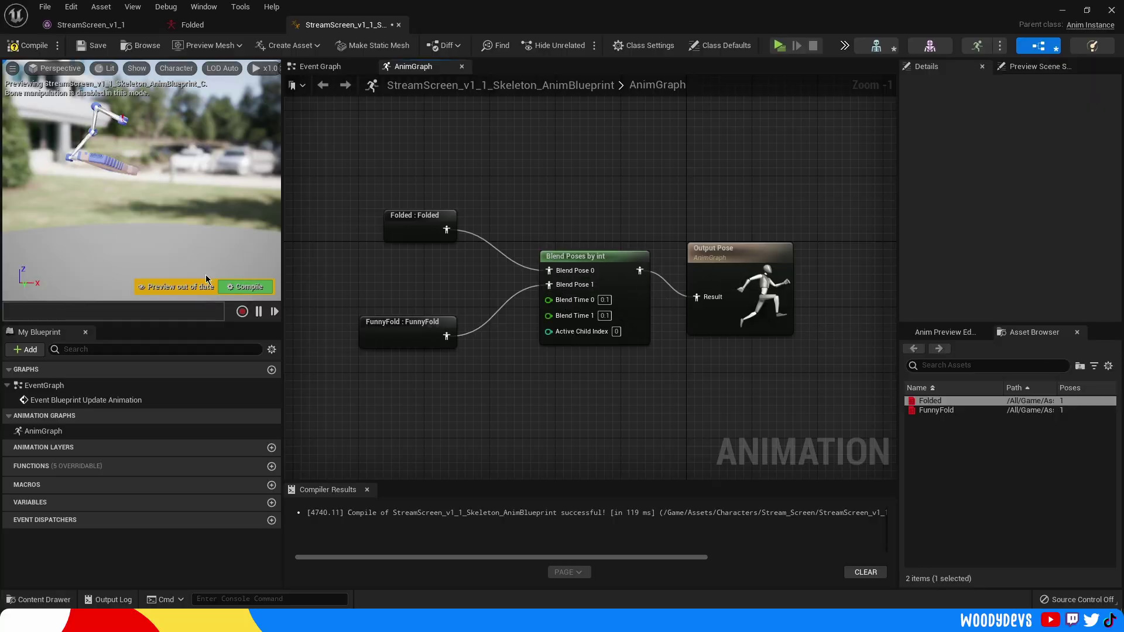
pyautogui.click(249, 286)
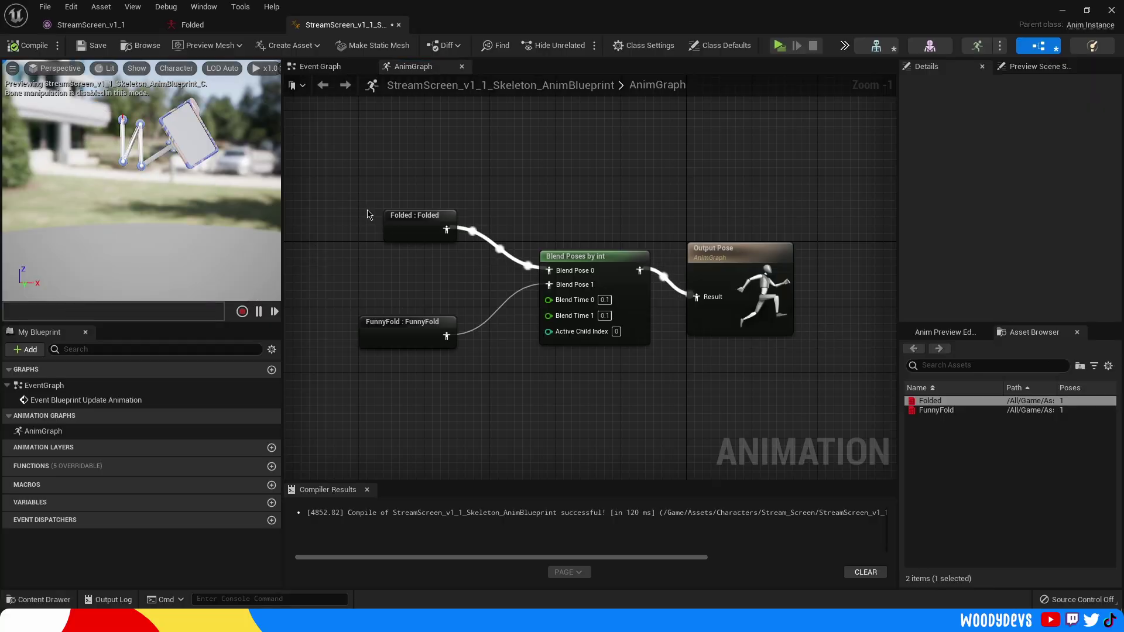
# Move the FunnyFold node up closer beneath the Folded node
pyautogui.click(408, 237)
pyautogui.click(412, 293)
pyautogui.moveTo(412, 320); pyautogui.dragTo(427, 271, button='right')
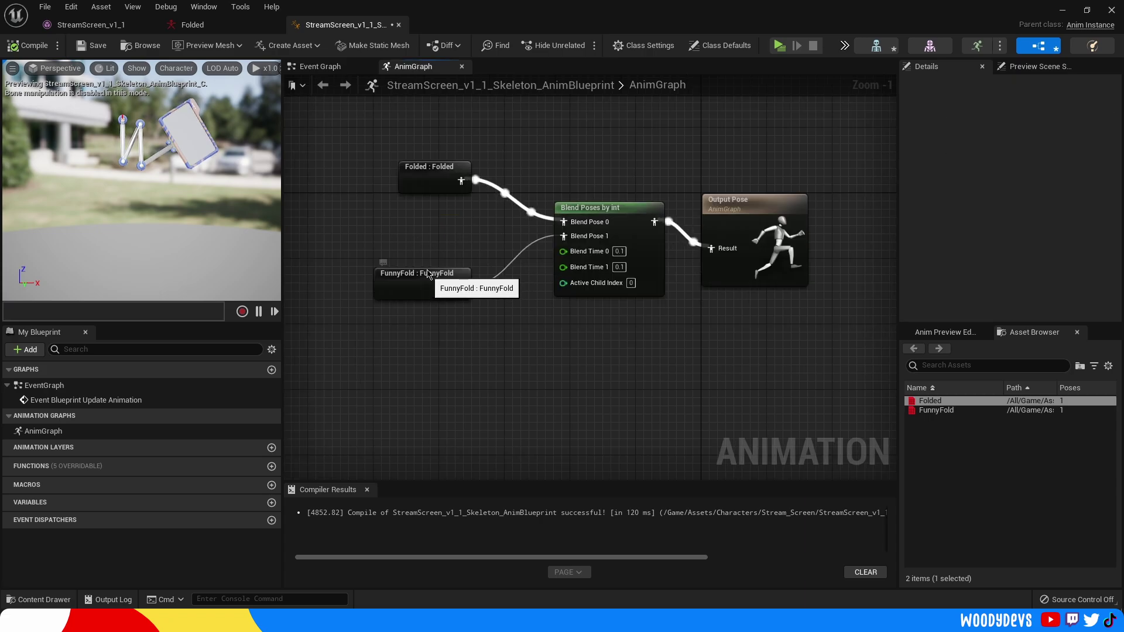
pyautogui.moveTo(427, 274); pyautogui.dragTo(435, 249)
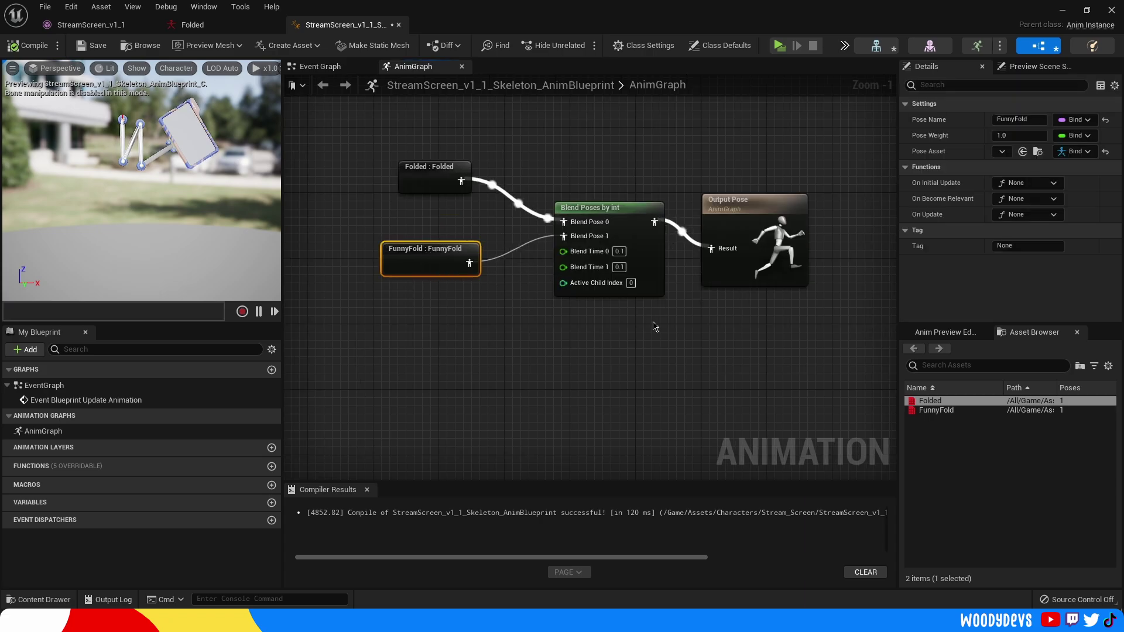
# Set the blend node's Active Child Index to 1 and compile to preview the FunnyFold pose
pyautogui.click(630, 284)
pyautogui.write('1')
pyautogui.click(607, 328)
pyautogui.click(246, 289)
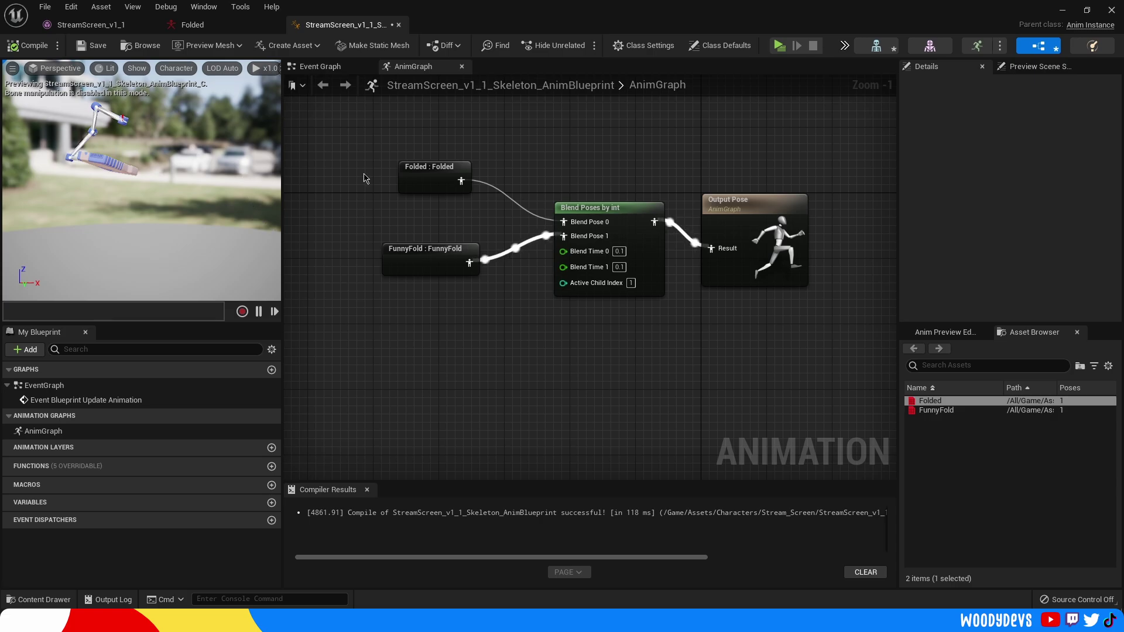
# Set Blend Time 0 and Blend Time 1 to 2.0 on the blend node and compile the Anim Blueprint
pyautogui.moveTo(369, 185)
pyautogui.mouseDown(button='right')
pyautogui.moveTo(367, 196)
pyautogui.moveTo(370, 166)
pyautogui.mouseUp(button='right')
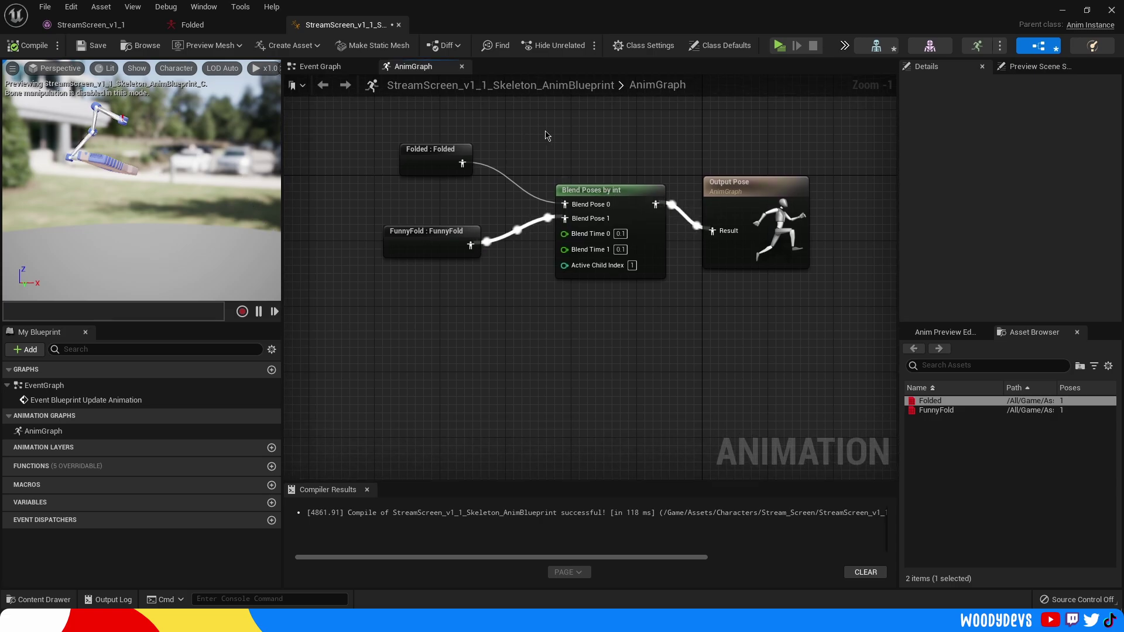
pyautogui.click(620, 237)
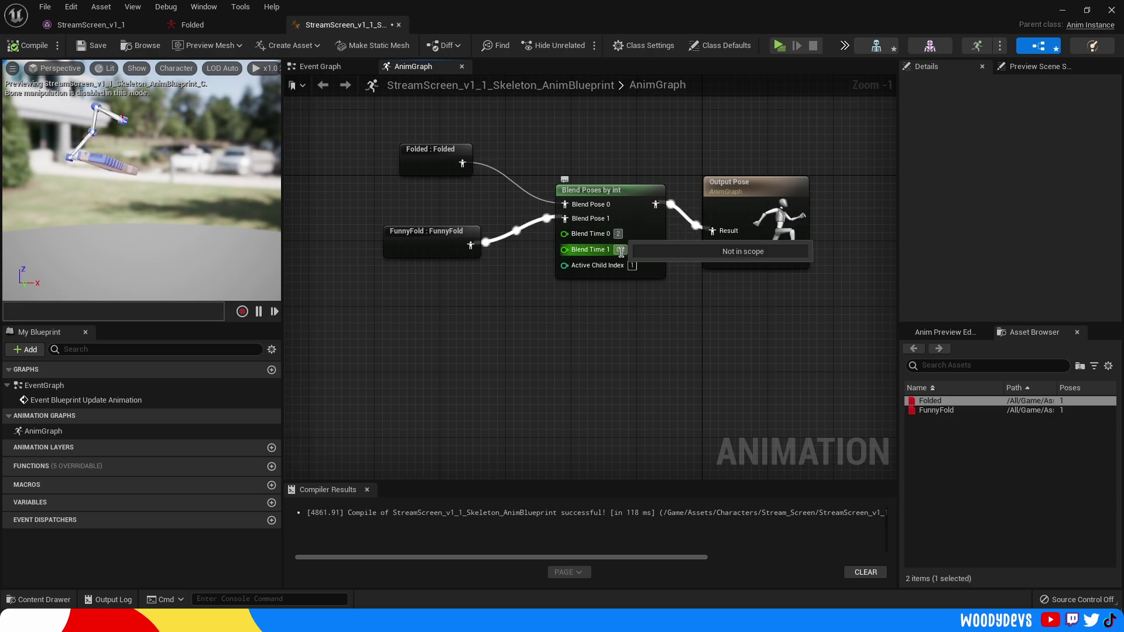
pyautogui.click(620, 250)
pyautogui.write('2')
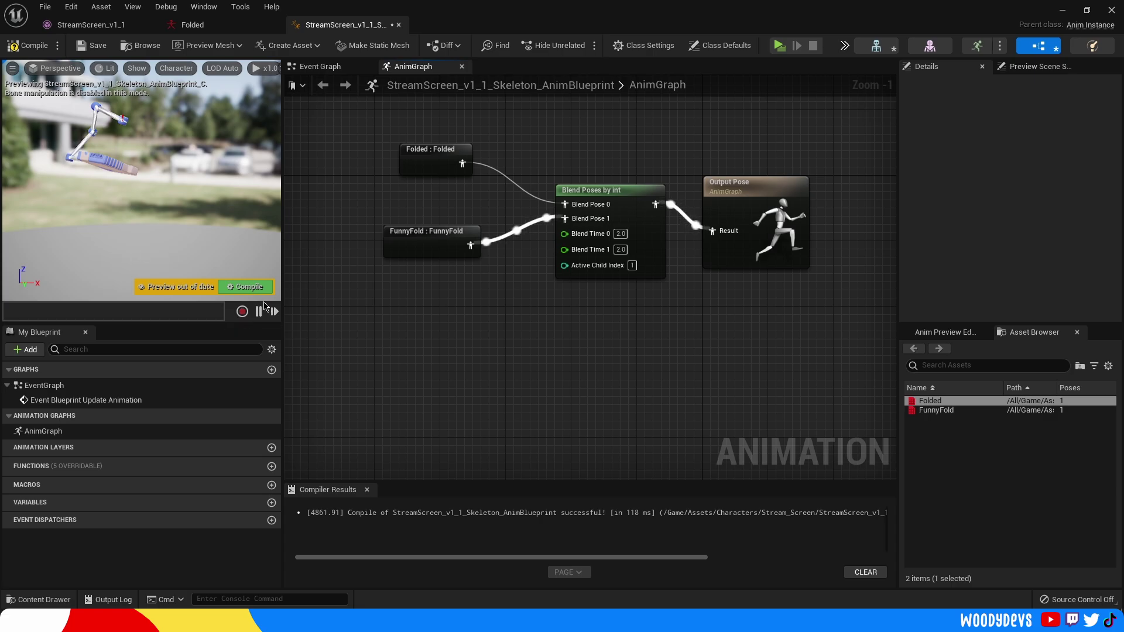
pyautogui.click(246, 287)
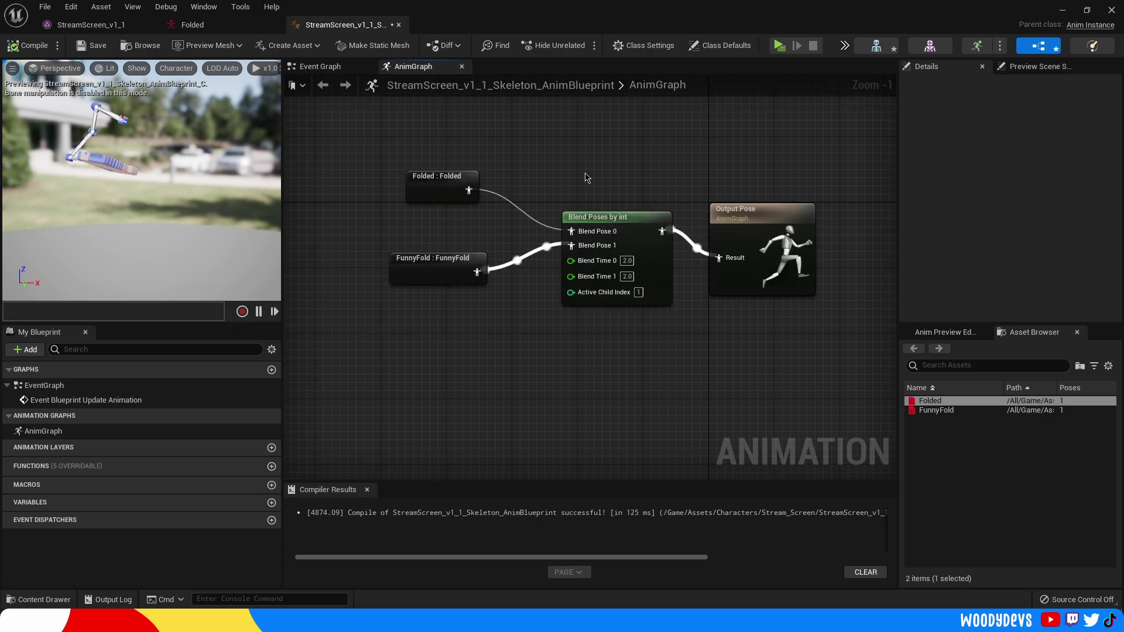
pyautogui.moveTo(567, 165); pyautogui.dragTo(601, 158, button='right')
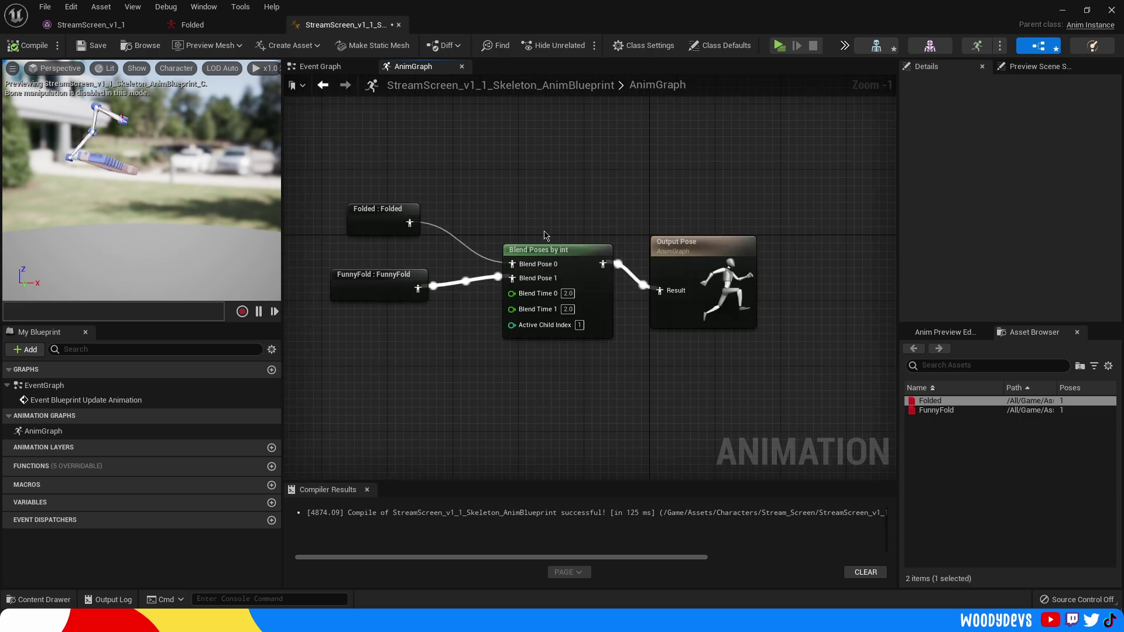
pyautogui.moveTo(573, 214); pyautogui.dragTo(635, 204, button='right')
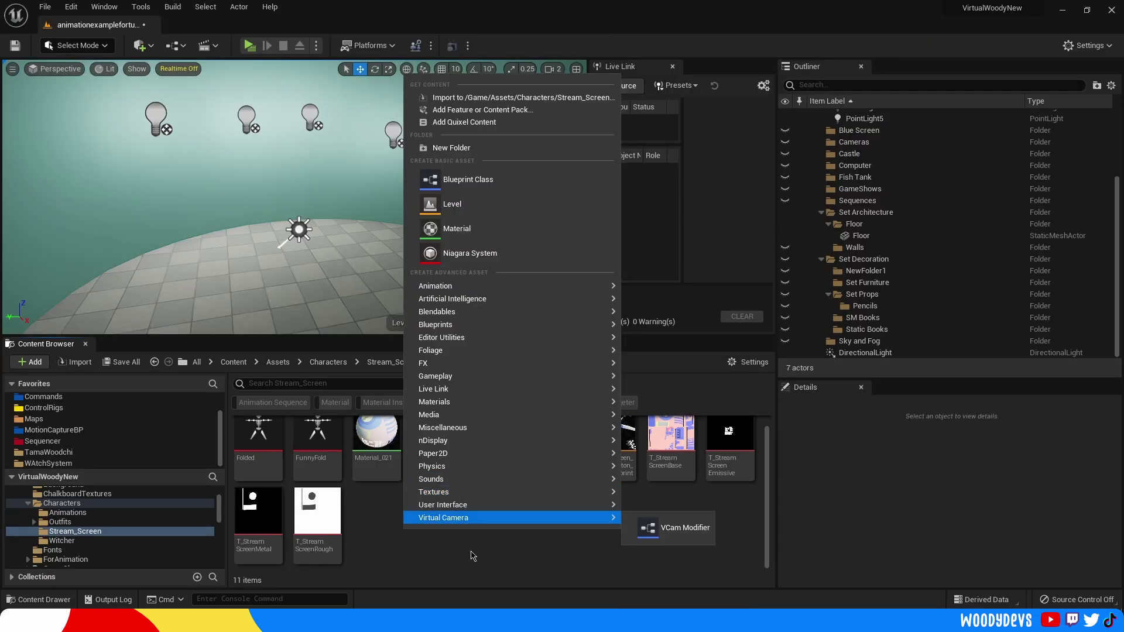
# Create a Blueprint Interface named BPI_Screen_Interface in the Stream_Screen folder and open it
pyautogui.click(469, 542)
pyautogui.rightClick(470, 542)
pyautogui.moveTo(673, 343)
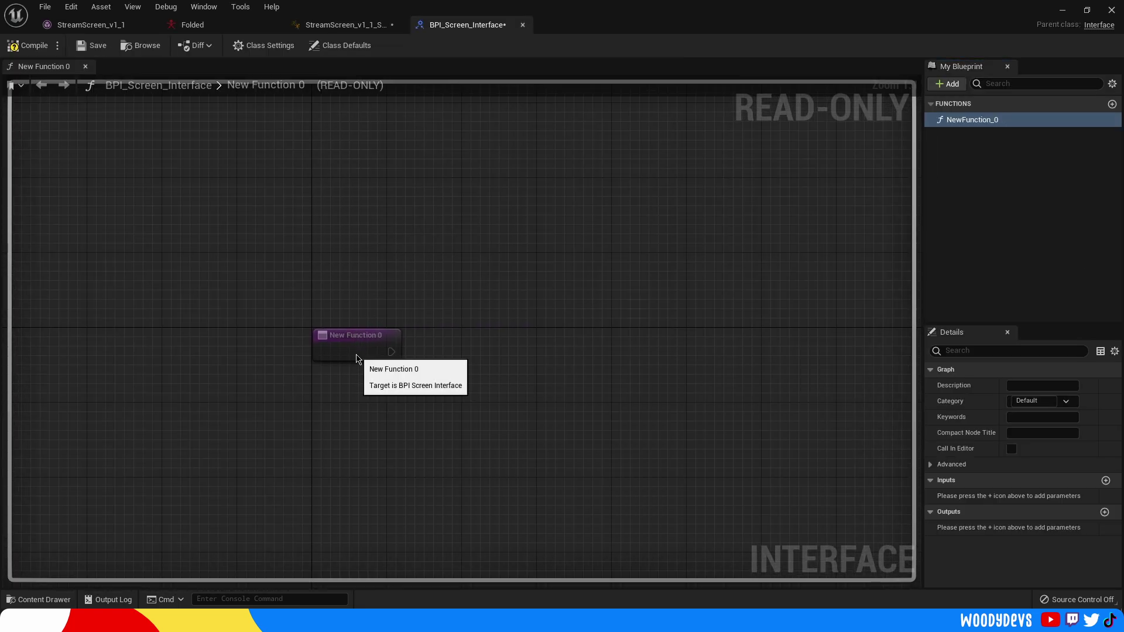
# Rename the interface's default function to Toggle Screen
pyautogui.click(356, 358)
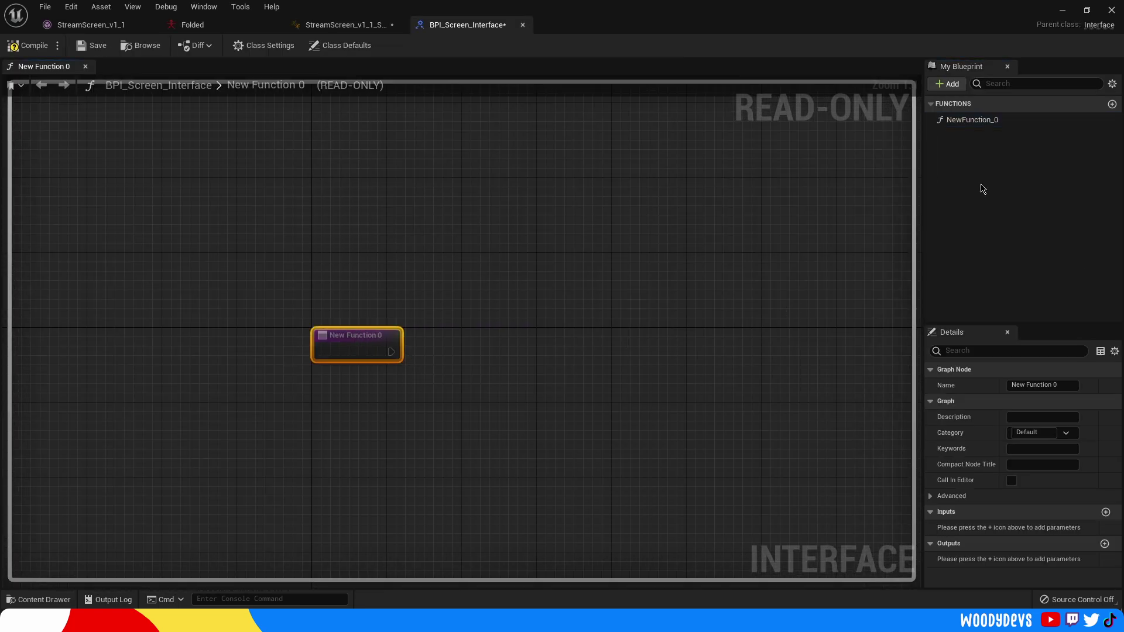
pyautogui.click(993, 124)
pyautogui.click(993, 130)
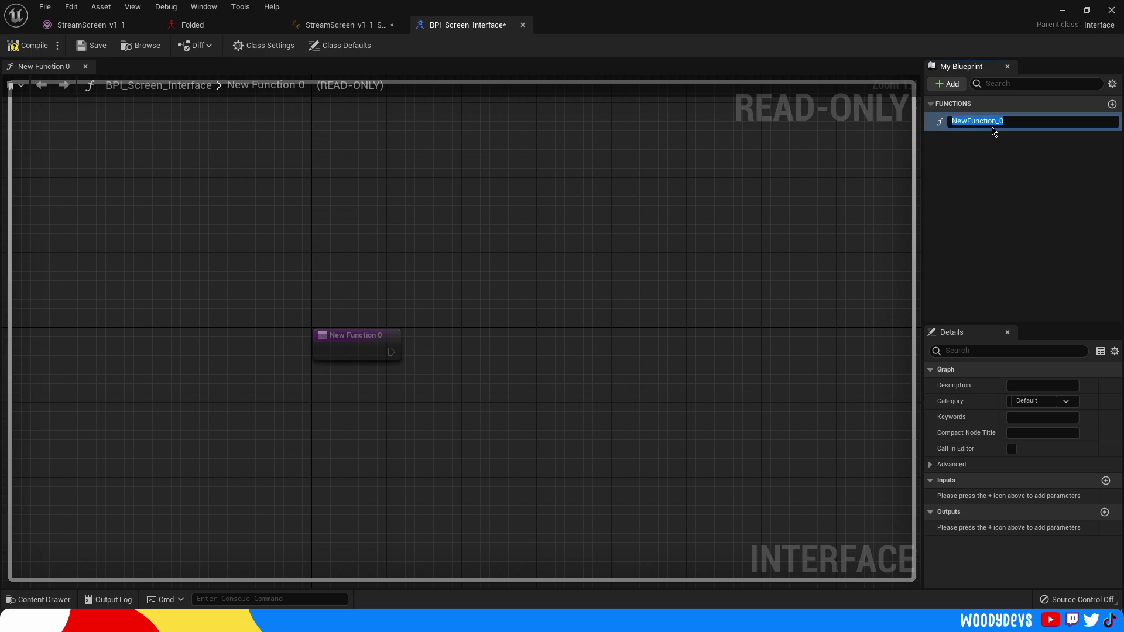
pyautogui.write('Toggle Screen')
pyautogui.press('Return')
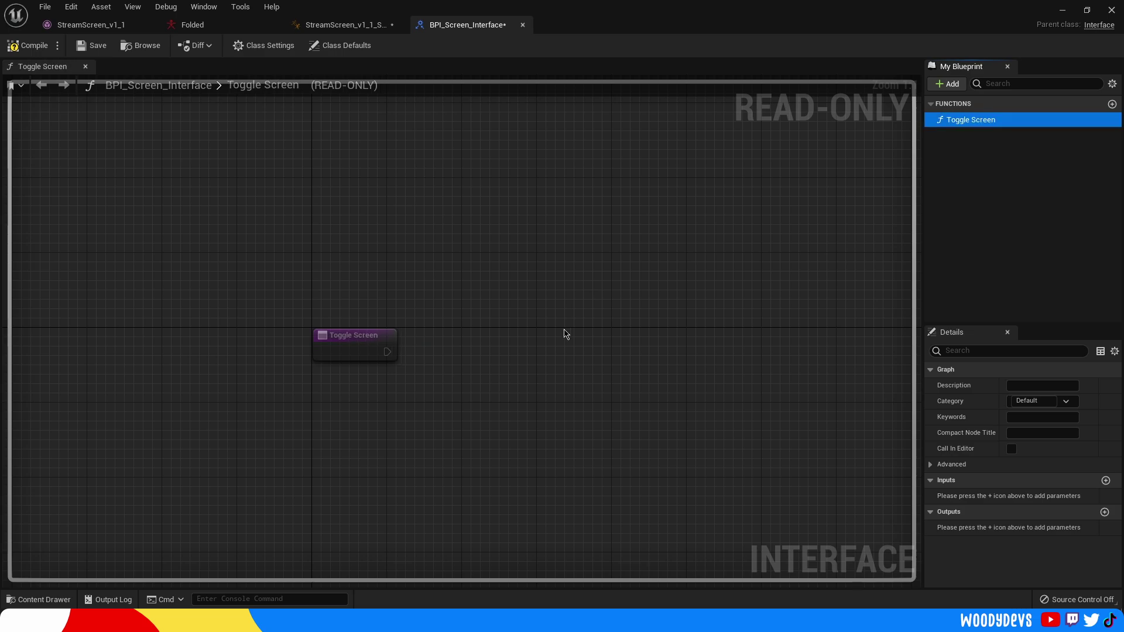
# Add an Integer-type input named Integer to the Toggle Screen function and save the interface
pyautogui.click(377, 293)
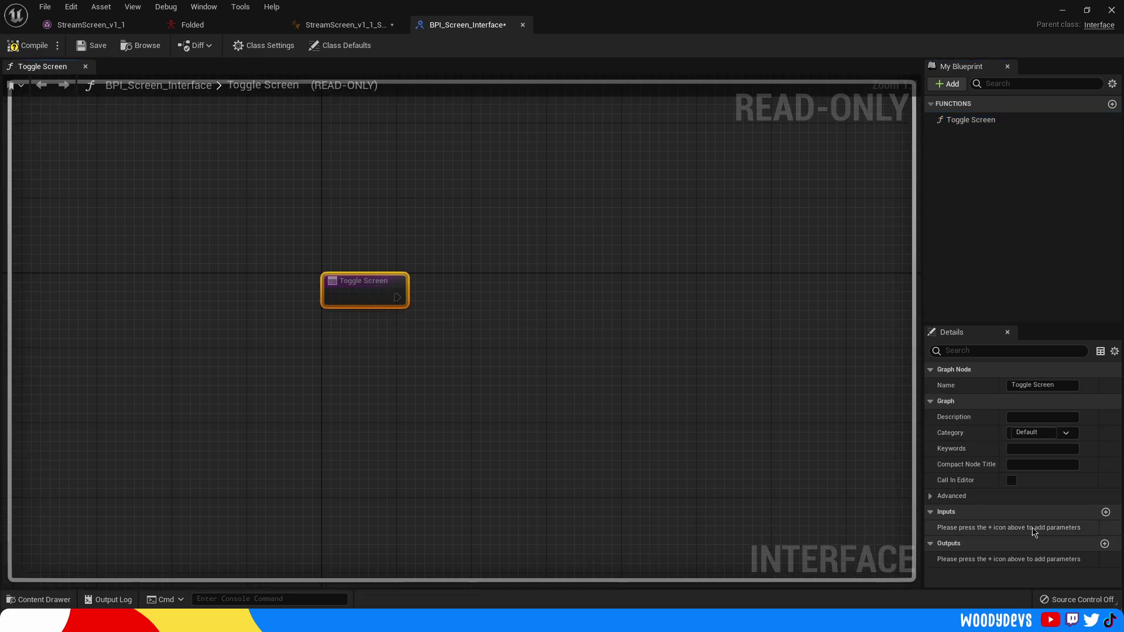
pyautogui.click(1105, 513)
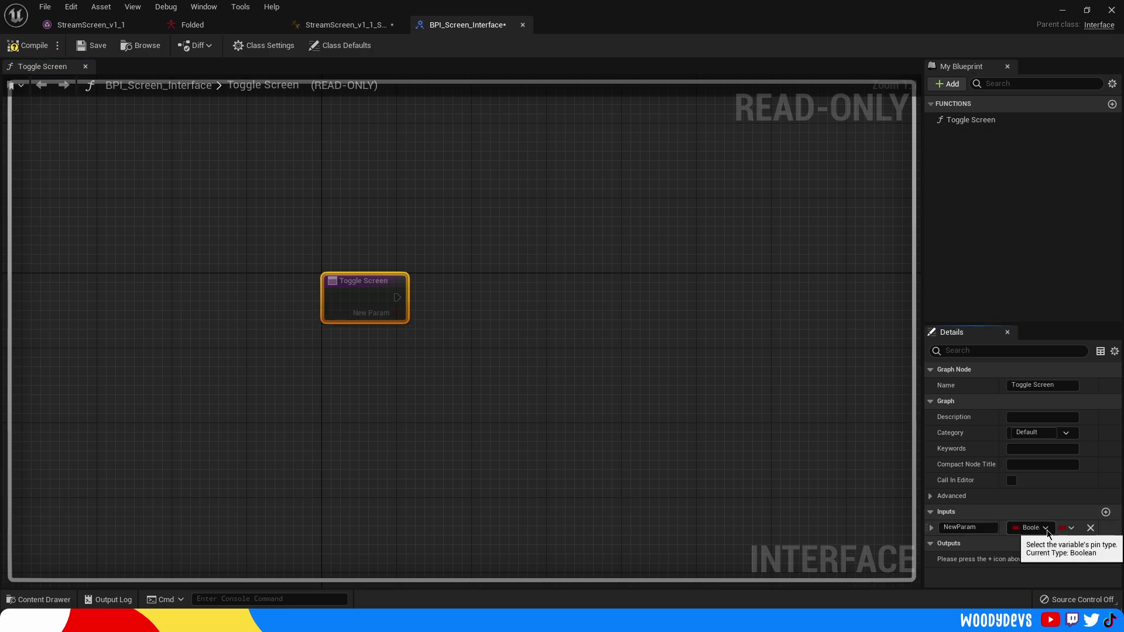
pyautogui.click(1031, 528)
pyautogui.click(980, 302)
pyautogui.click(976, 528)
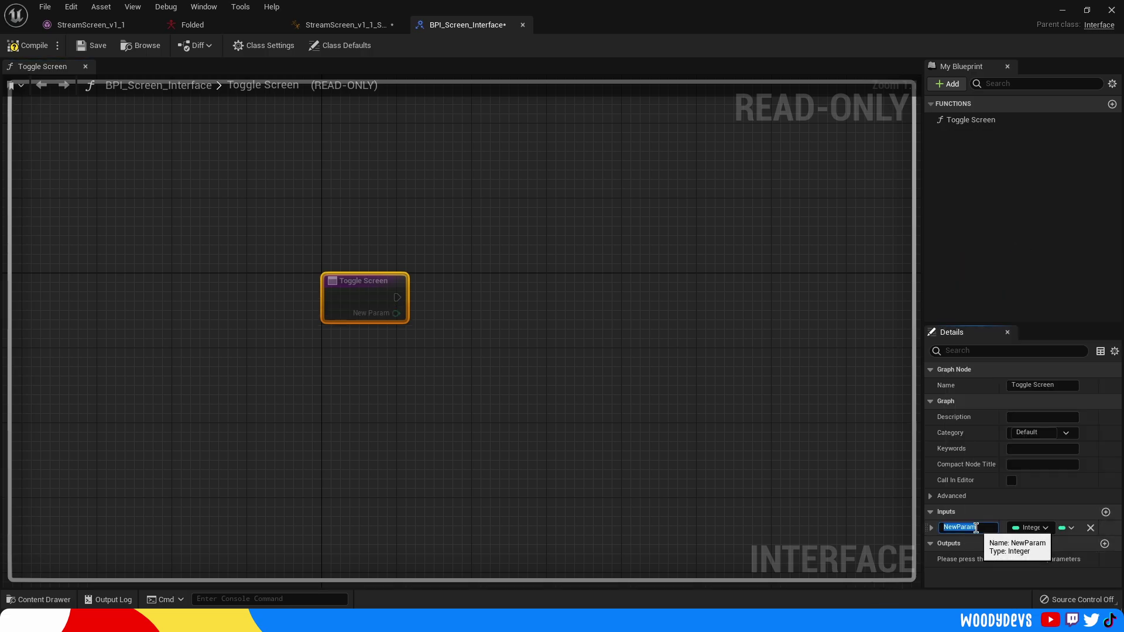
pyautogui.write('Integer')
pyautogui.press('Return')
pyautogui.click(660, 322)
pyautogui.click(87, 48)
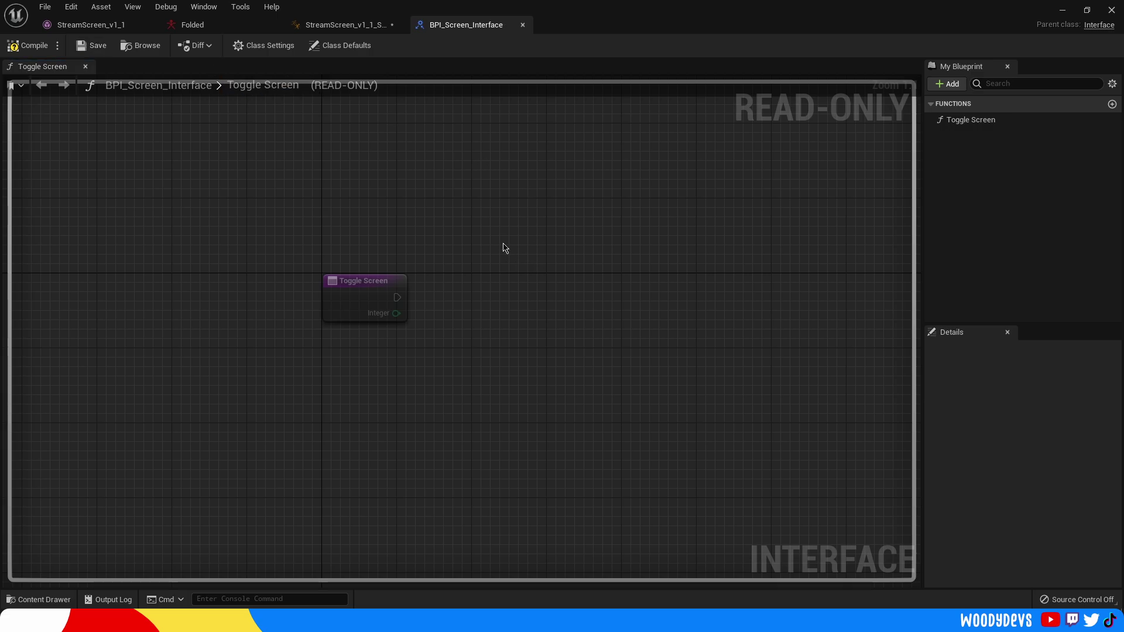
# Add BPI_Screen_Interface to the implemented interfaces in the StreamScreen_v1_1 skeleton Anim Blueprint's class settings
pyautogui.click(359, 29)
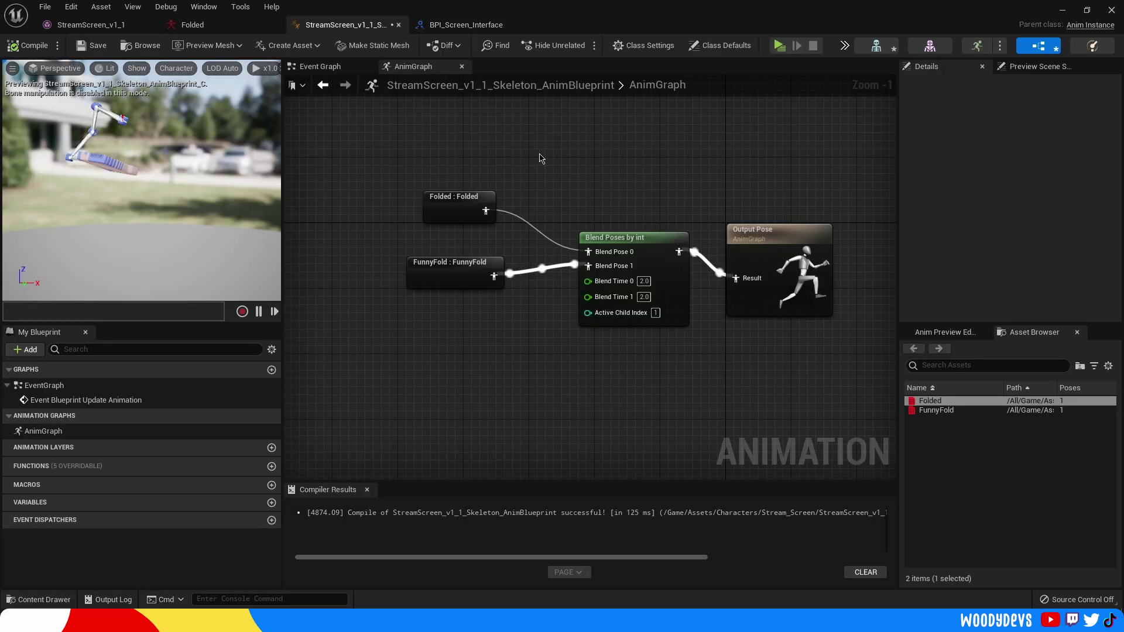
pyautogui.moveTo(514, 152); pyautogui.dragTo(531, 196, button='right')
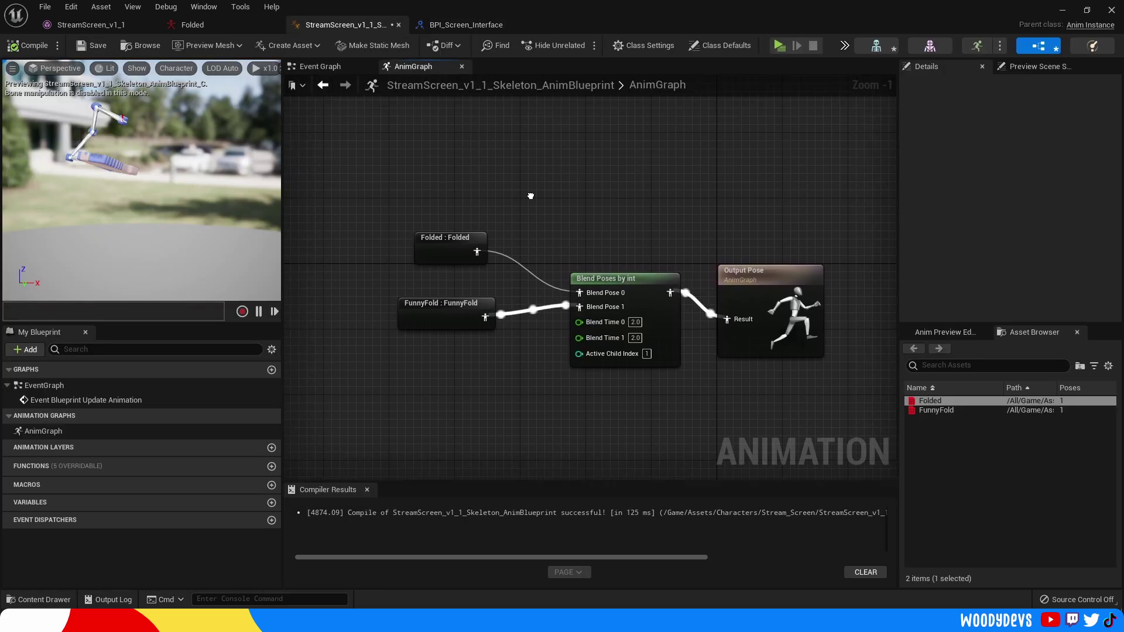
pyautogui.click(330, 69)
pyautogui.click(433, 68)
pyautogui.click(649, 46)
pyautogui.scroll(-3, 972, 223)
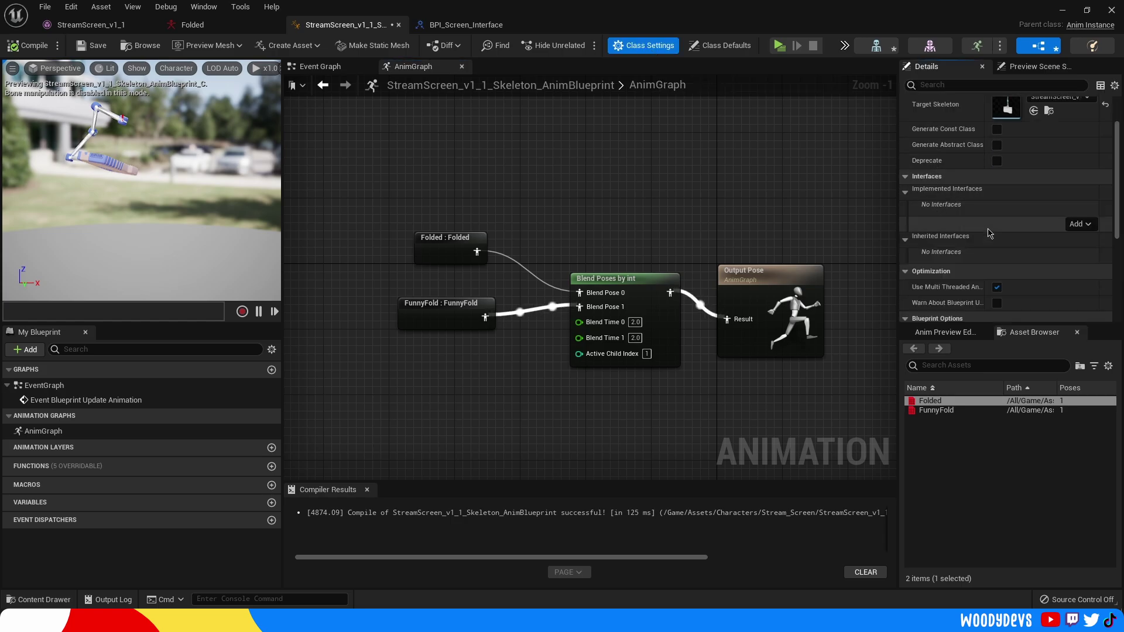
pyautogui.click(1088, 225)
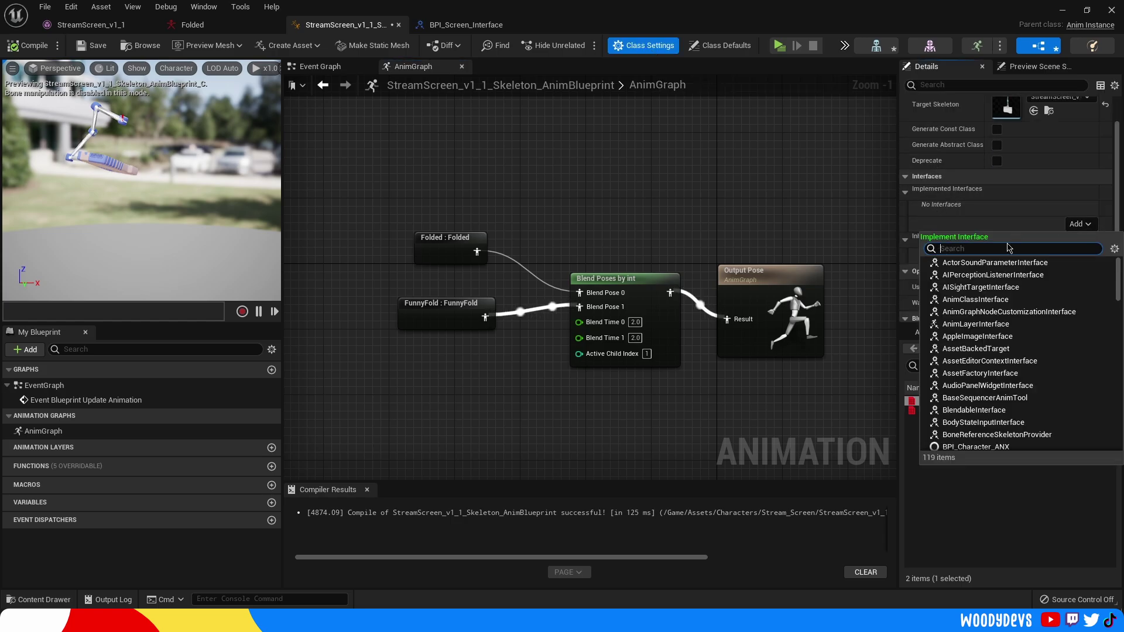
pyautogui.write('bpi_')
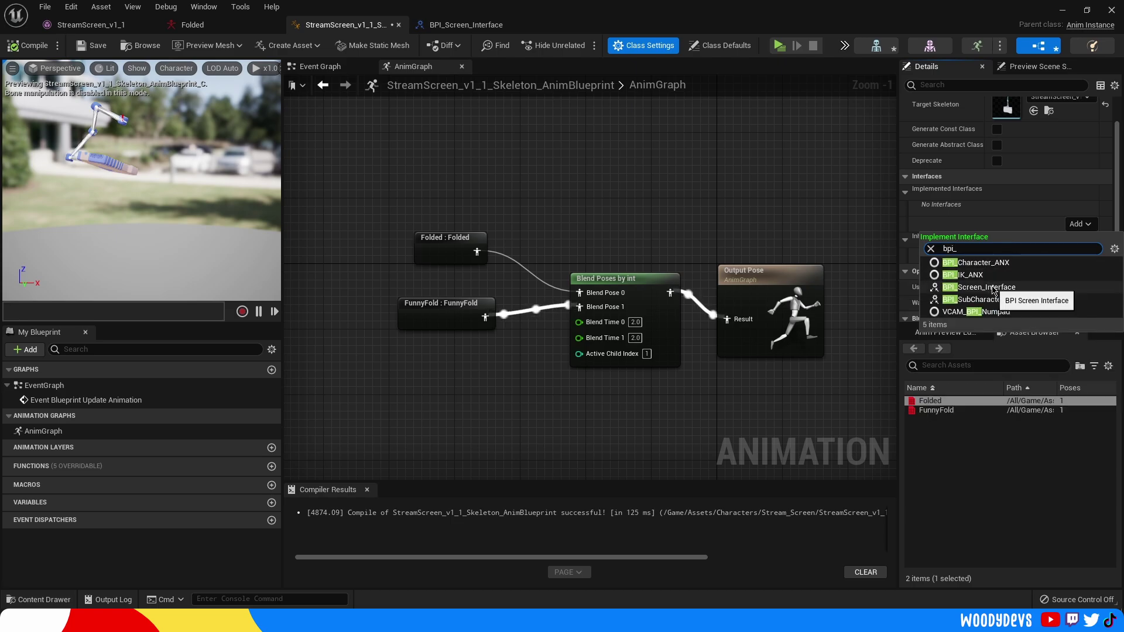
pyautogui.click(989, 287)
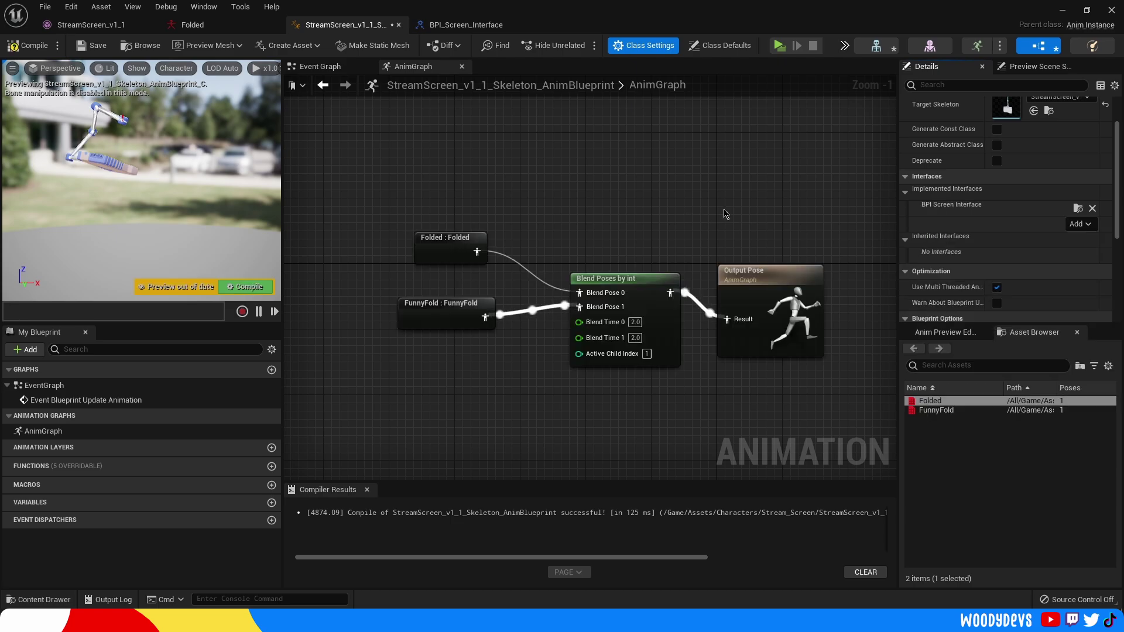
# Compile the Anim Blueprint and implement the Toggle Screen interface function as an event in its Event Graph
pyautogui.click(466, 24)
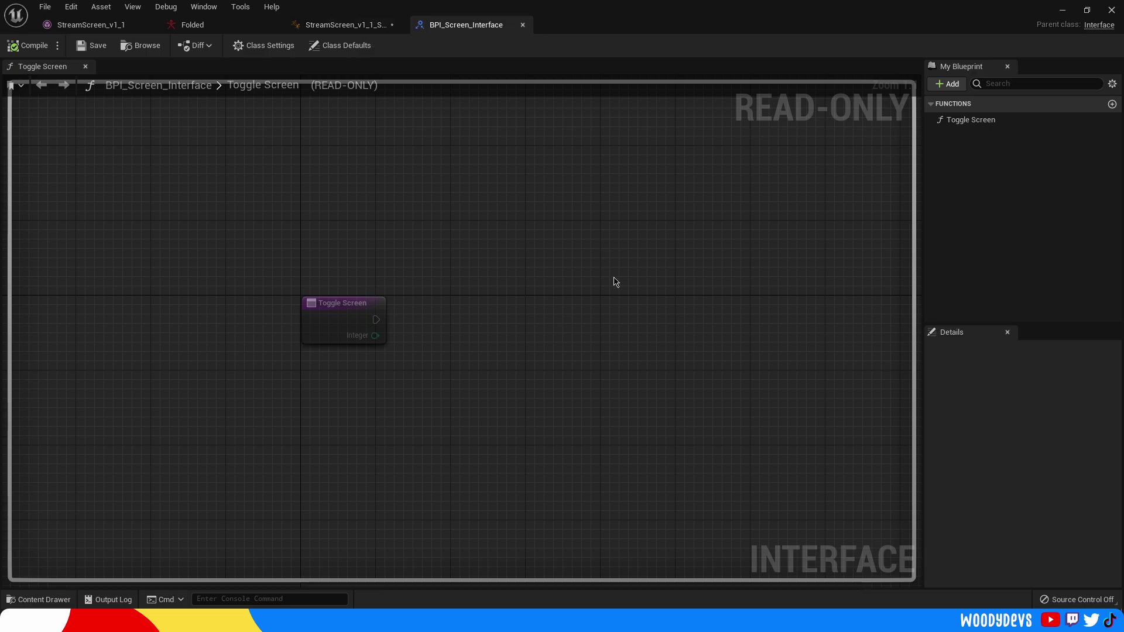
pyautogui.click(345, 25)
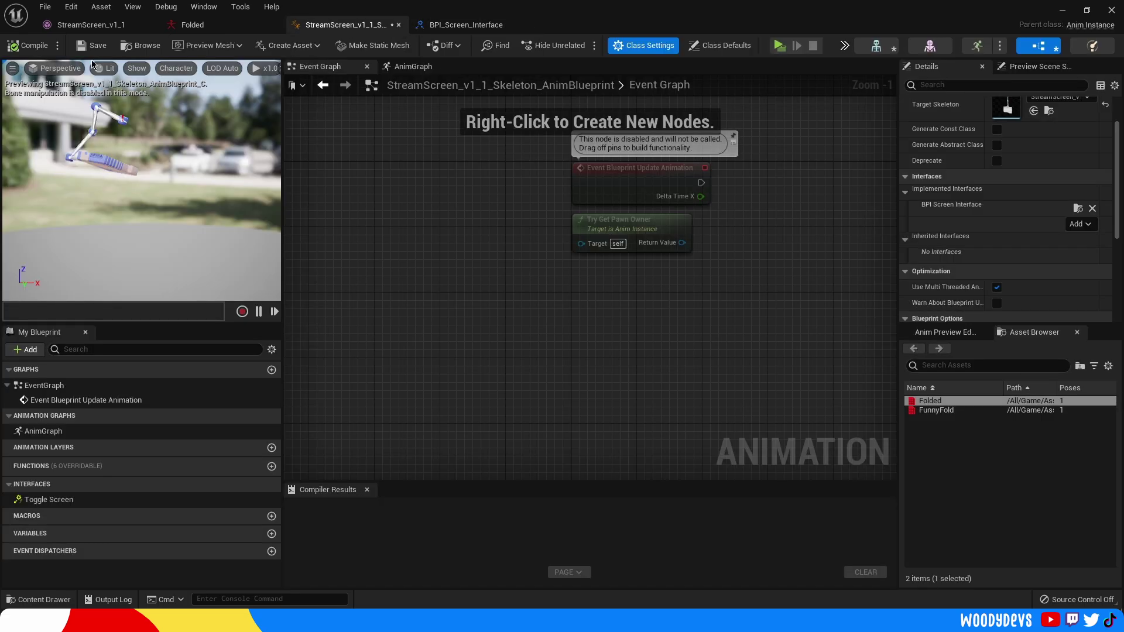
pyautogui.click(23, 47)
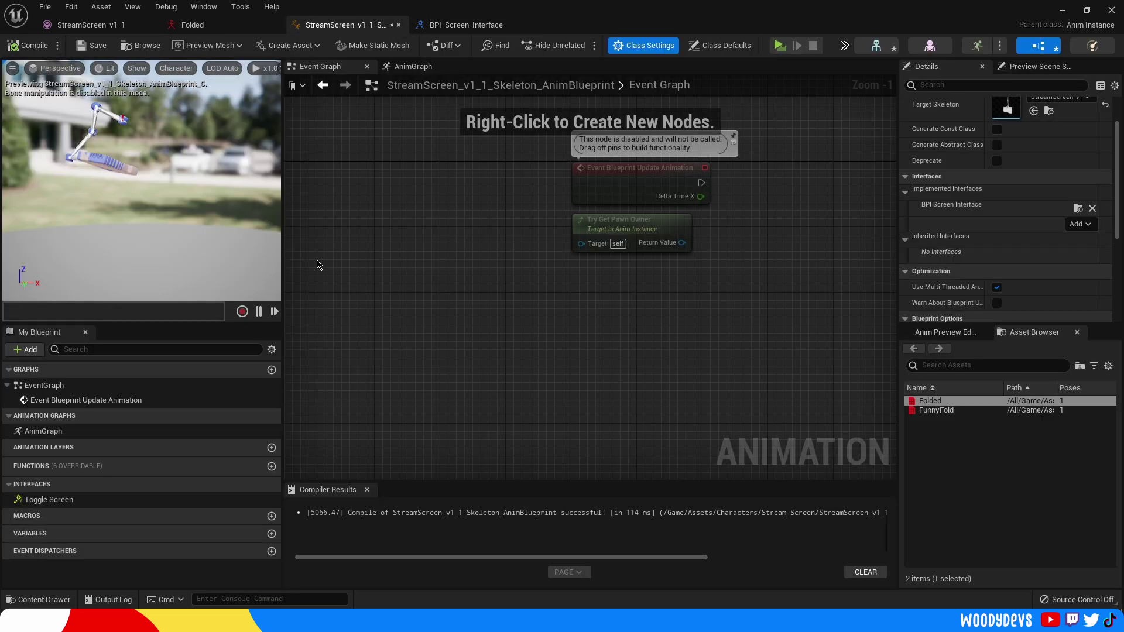
pyautogui.click(83, 502)
pyautogui.rightClick(94, 504)
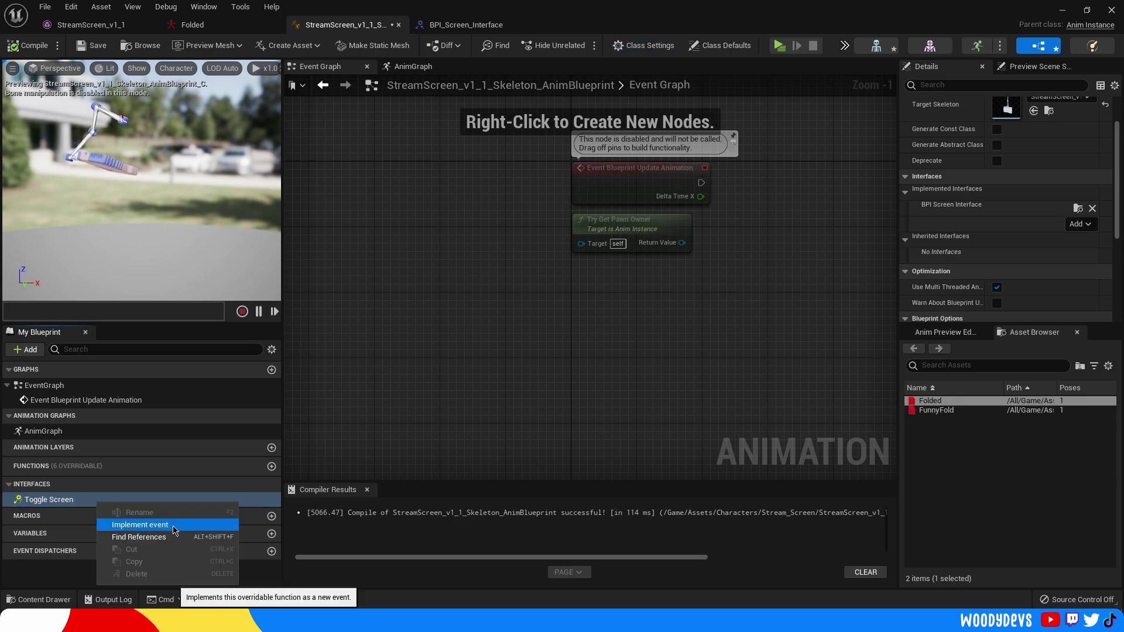
pyautogui.click(140, 525)
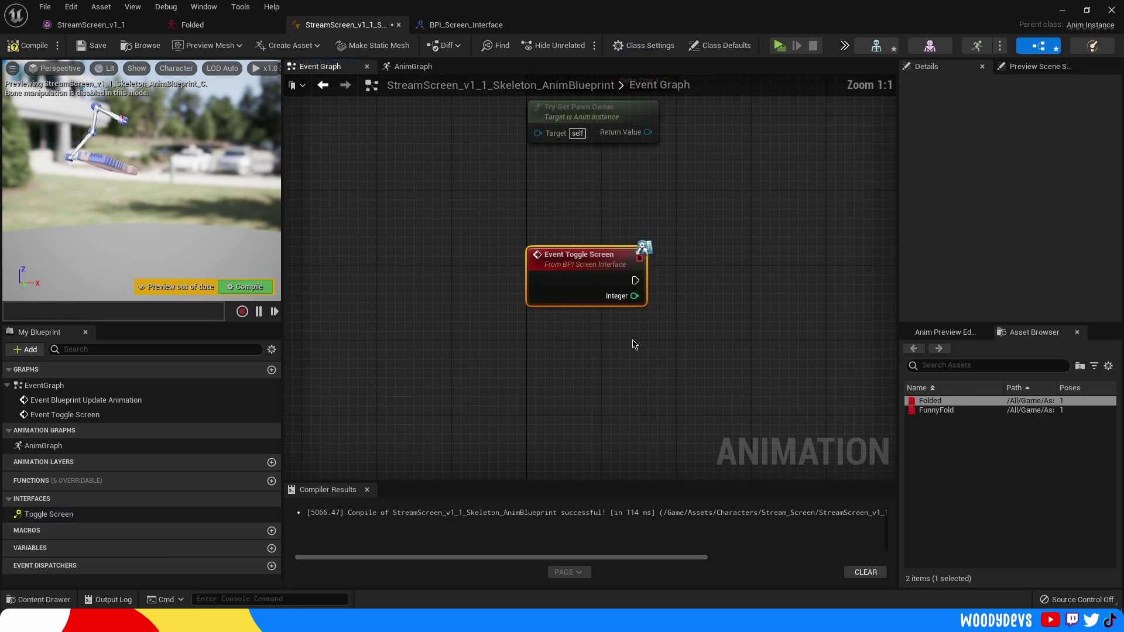
# Promote the Toggle Screen event's Integer output to a variable named PoseToPick
pyautogui.moveTo(521, 357); pyautogui.dragTo(632, 359)
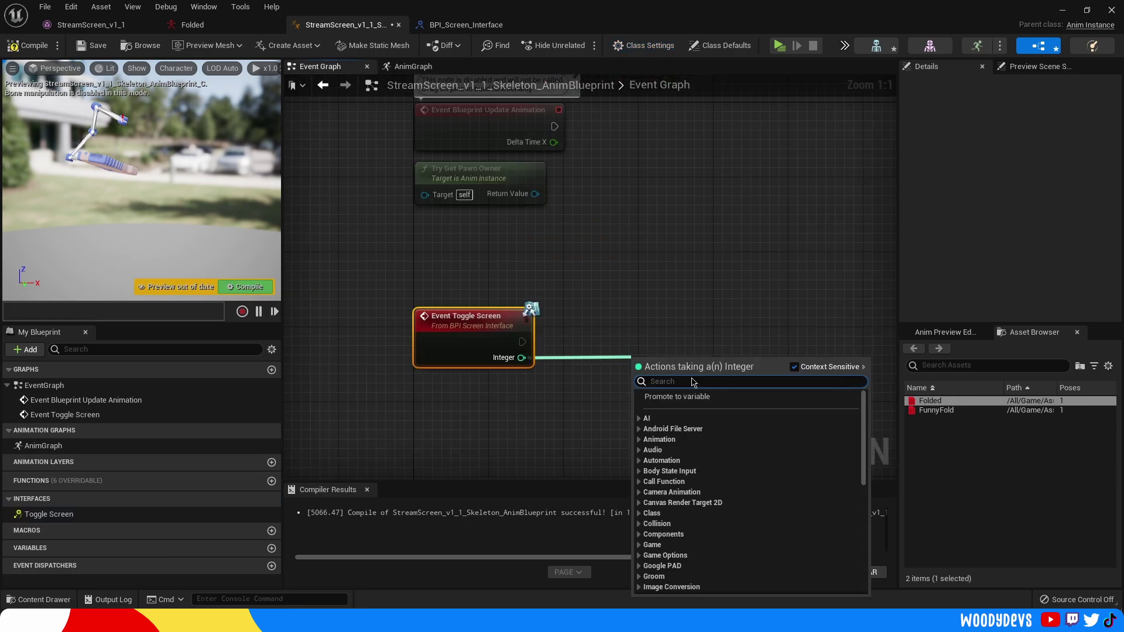
pyautogui.click(729, 401)
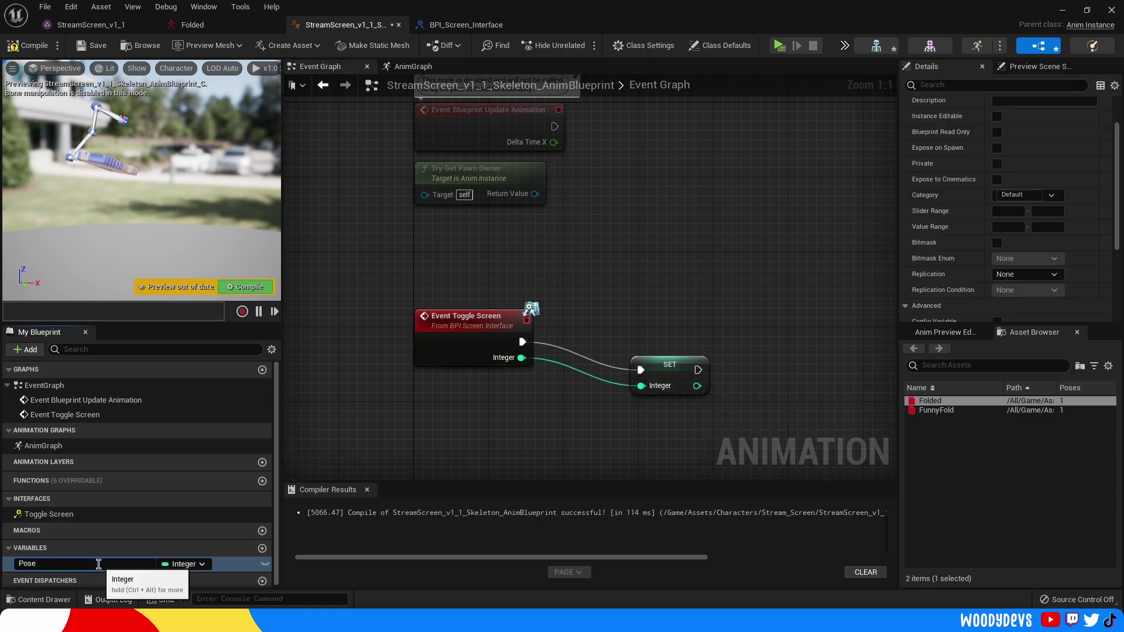
pyautogui.write('k')
pyautogui.press('Return')
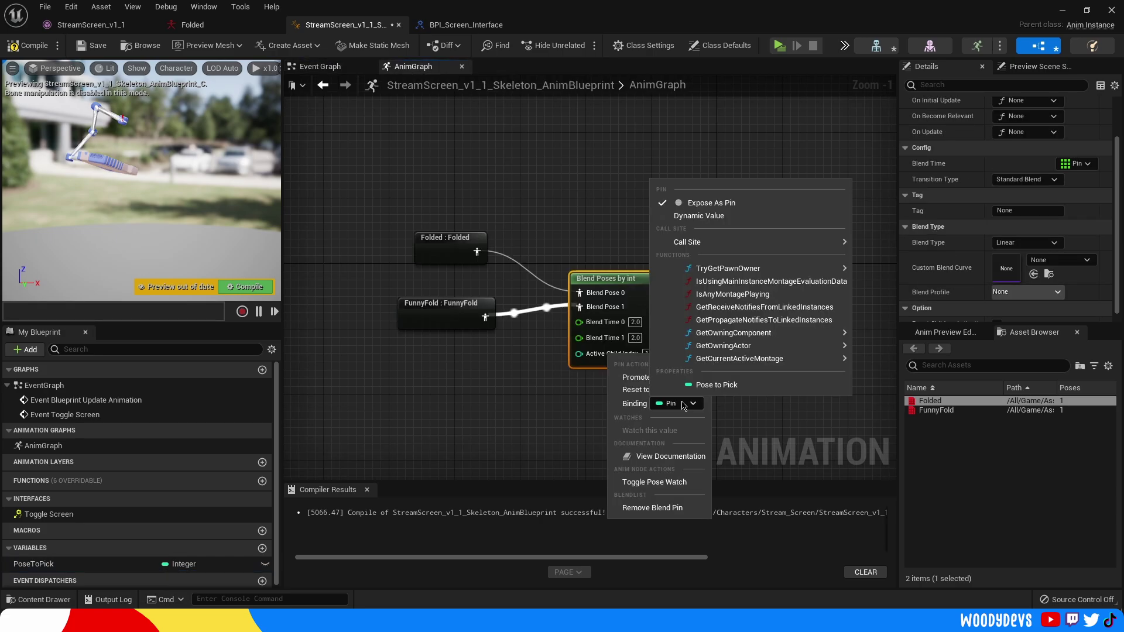
# Try wiring a Pose to Pick variable node into the blend node's Active Child Index, and delete the node
pyautogui.click(557, 402)
pyautogui.moveTo(85, 564); pyautogui.dragTo(580, 353)
pyautogui.click(489, 398)
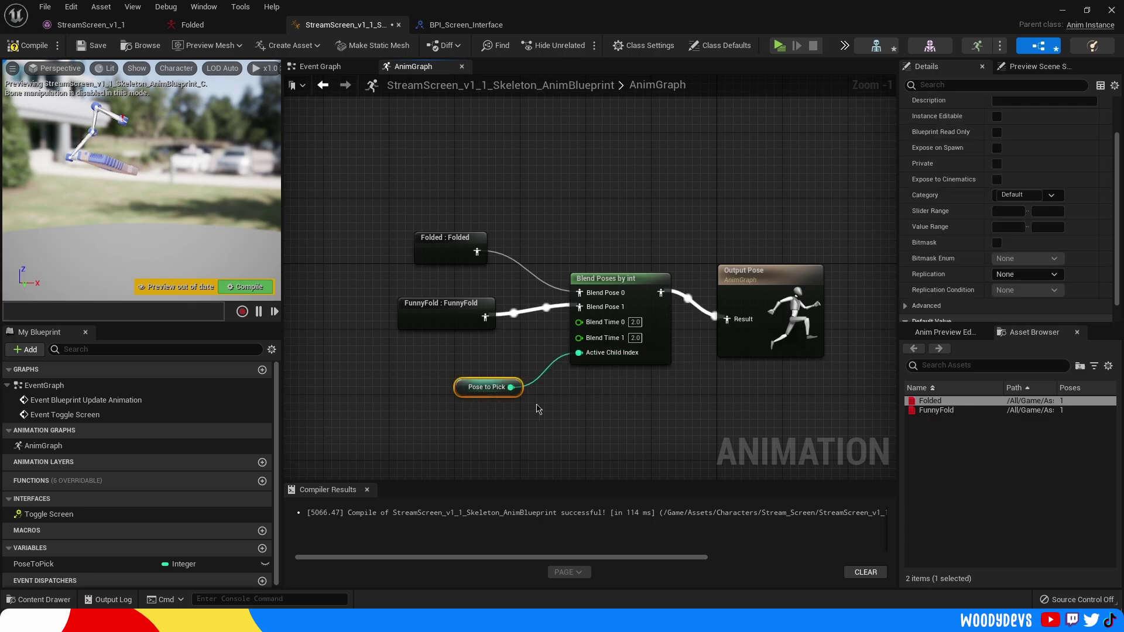
pyautogui.press('Delete')
# Bind the blend node's Active Child Index pin directly to the Pose to Pick property and compile the Anim Blueprint
pyautogui.rightClick(599, 355)
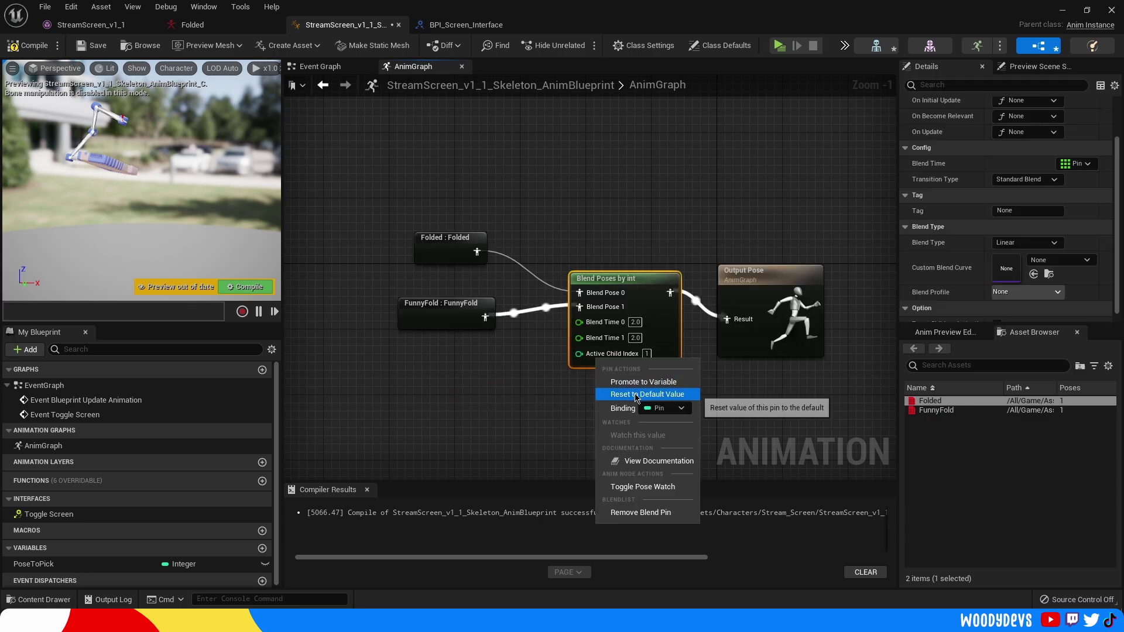
pyautogui.click(682, 409)
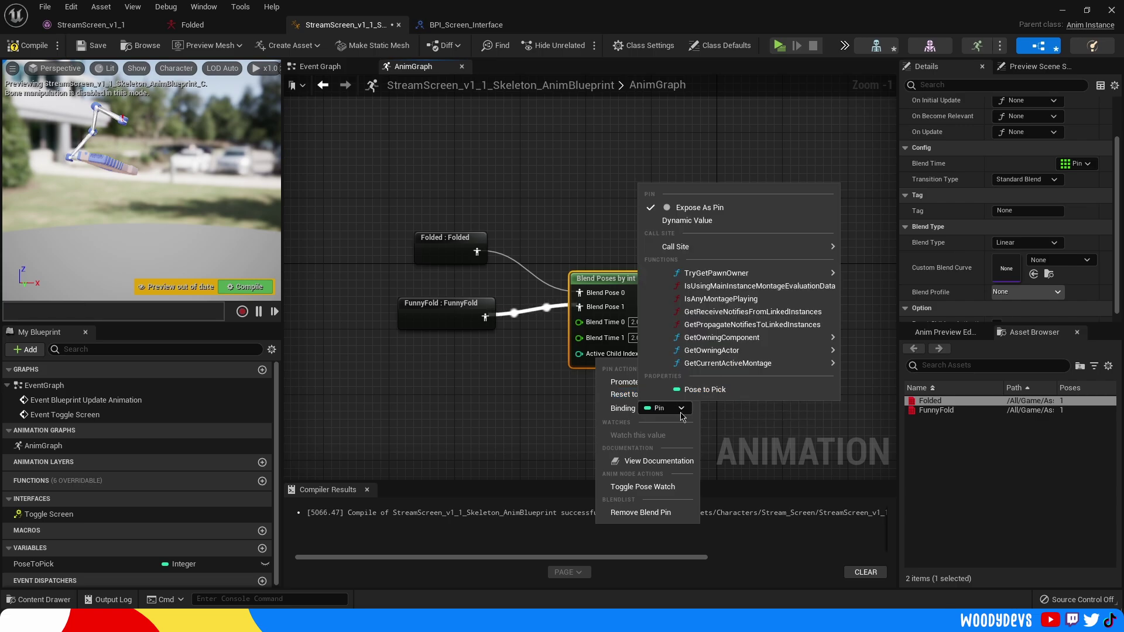
pyautogui.click(730, 390)
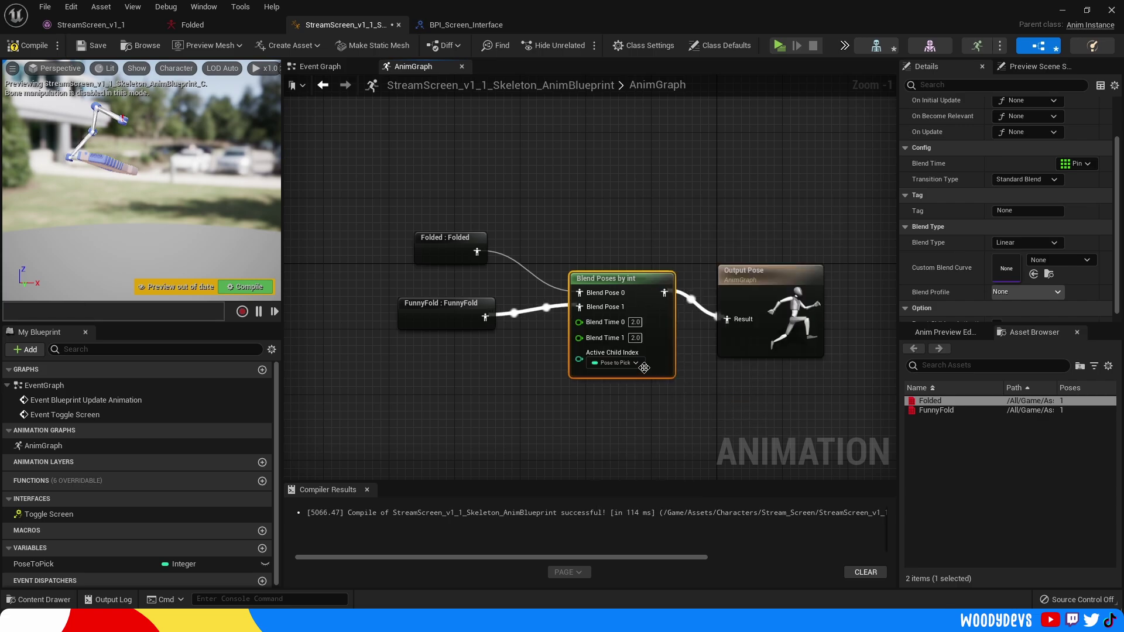
pyautogui.click(337, 67)
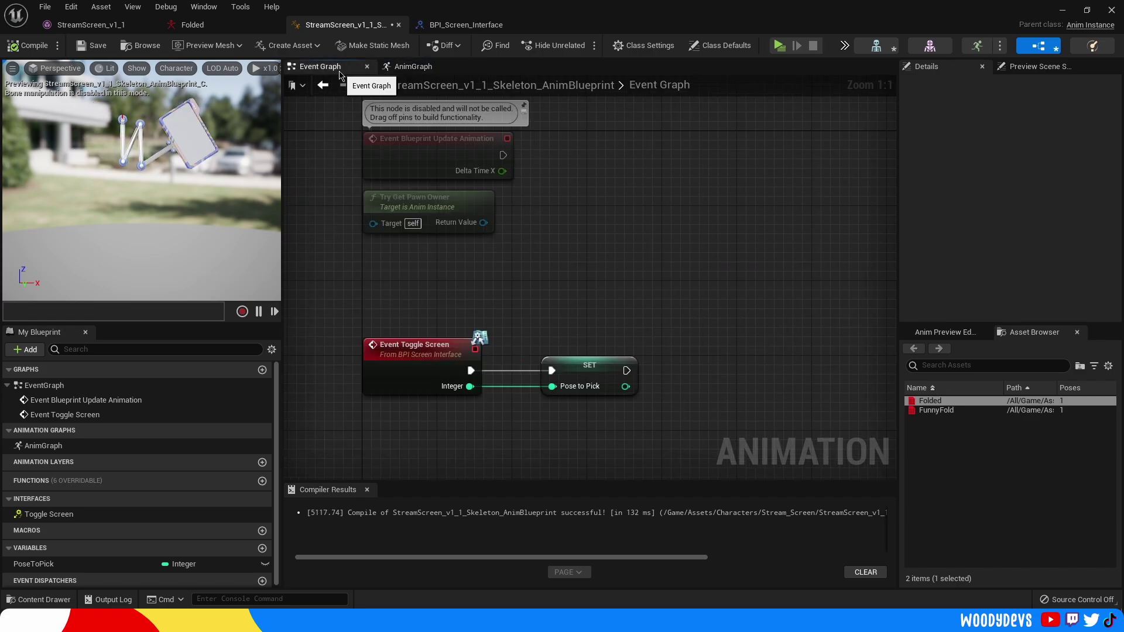
# Add a third blend pose pin to the Blend Poses by int node, tidy the pose nodes and compile
pyautogui.click(414, 66)
pyautogui.click(440, 234)
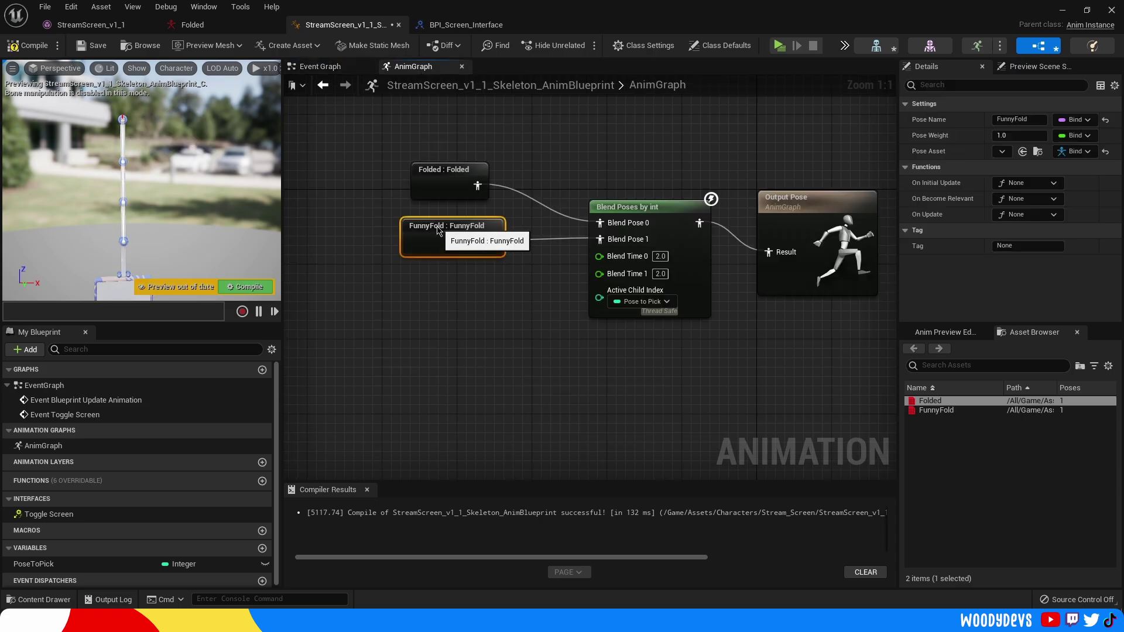
pyautogui.rightClick(670, 237)
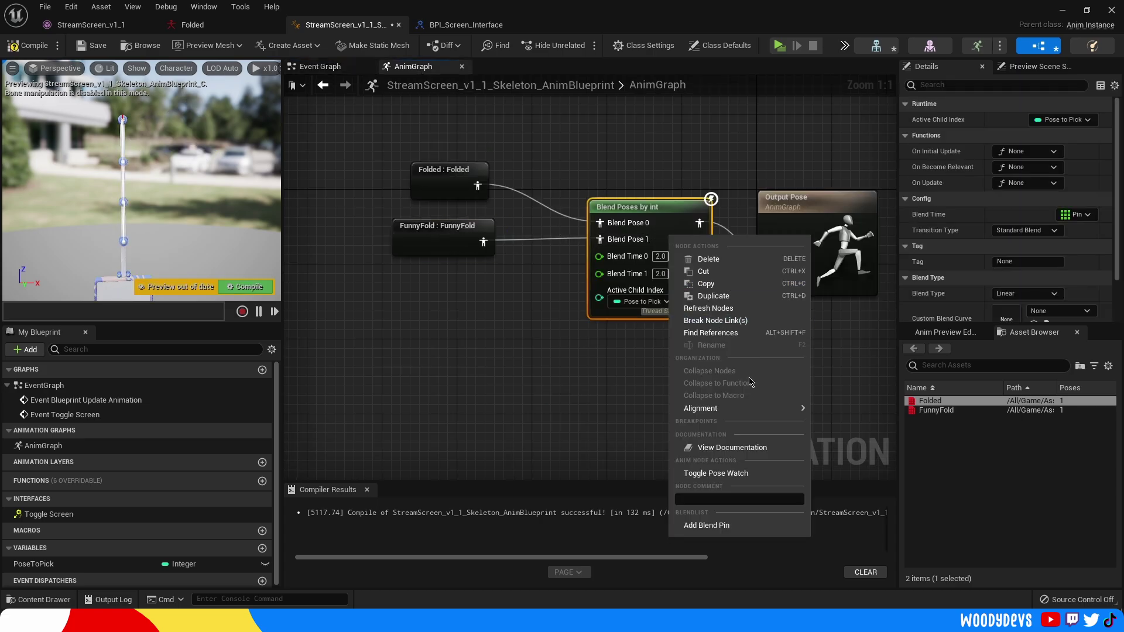
pyautogui.click(707, 525)
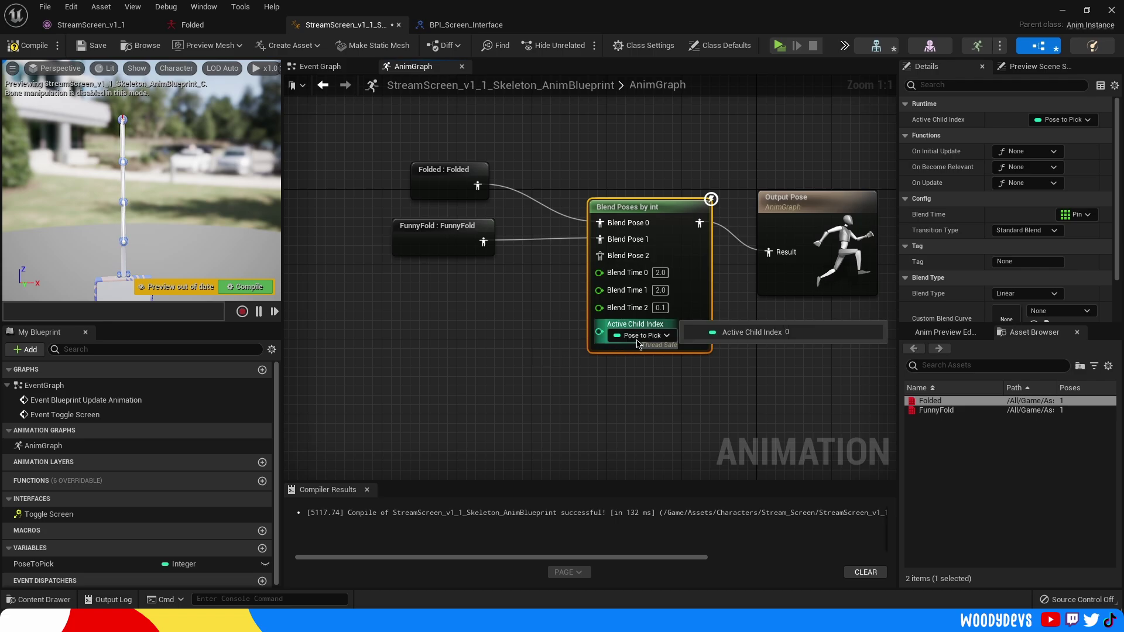
pyautogui.moveTo(454, 230); pyautogui.dragTo(454, 221)
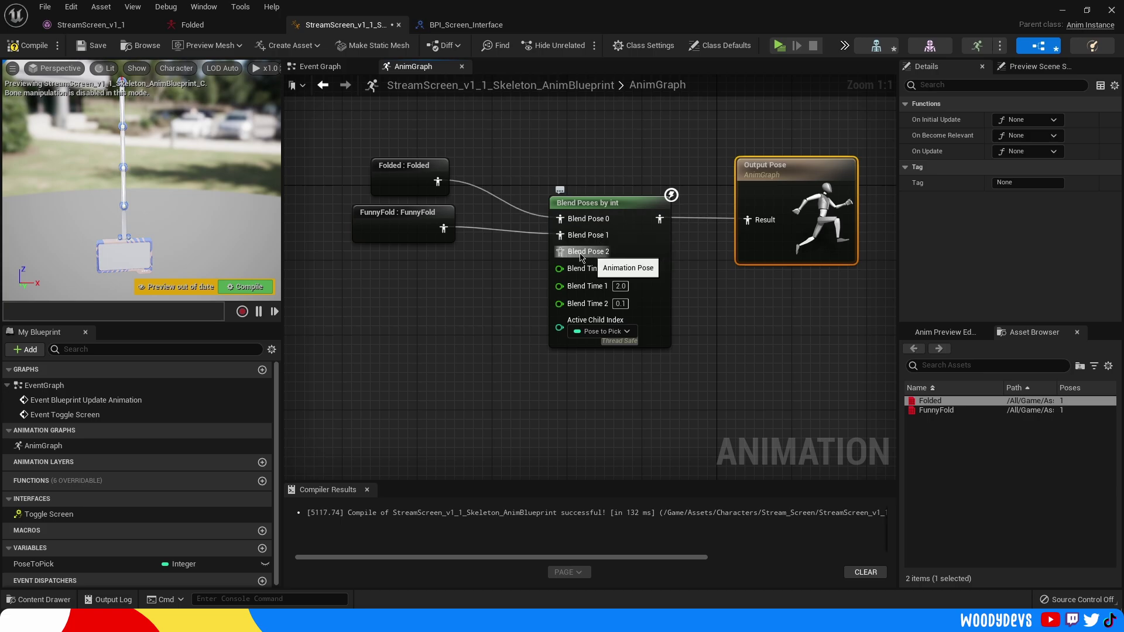
pyautogui.press('F7')
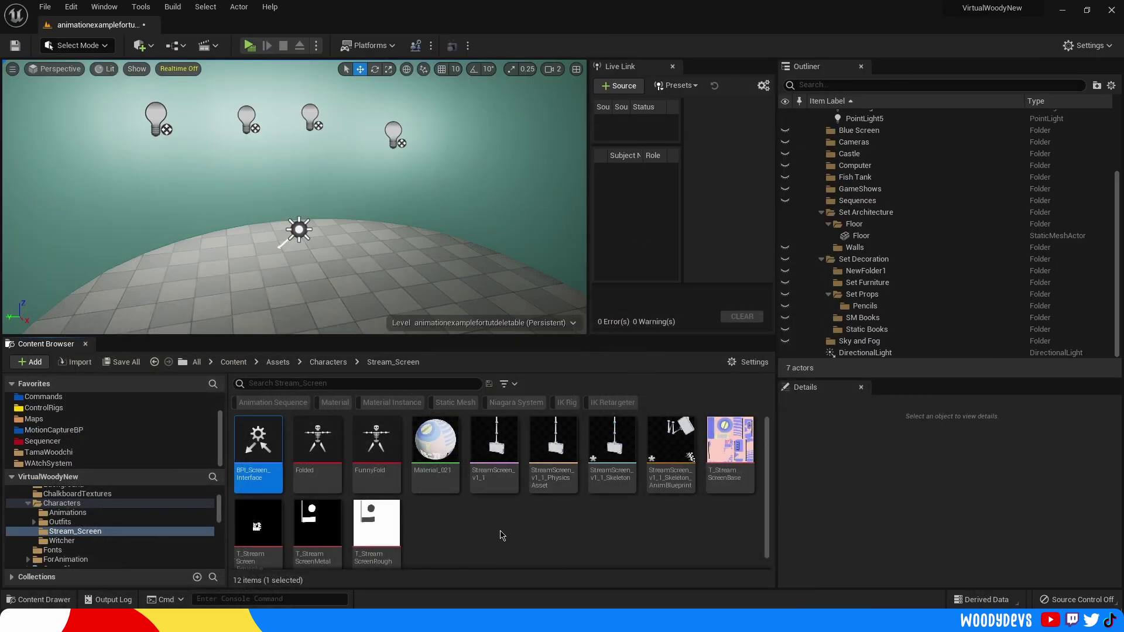
# Create an Actor Blueprint class named BP_Screen in the Stream_Screen folder and open it
pyautogui.click(501, 535)
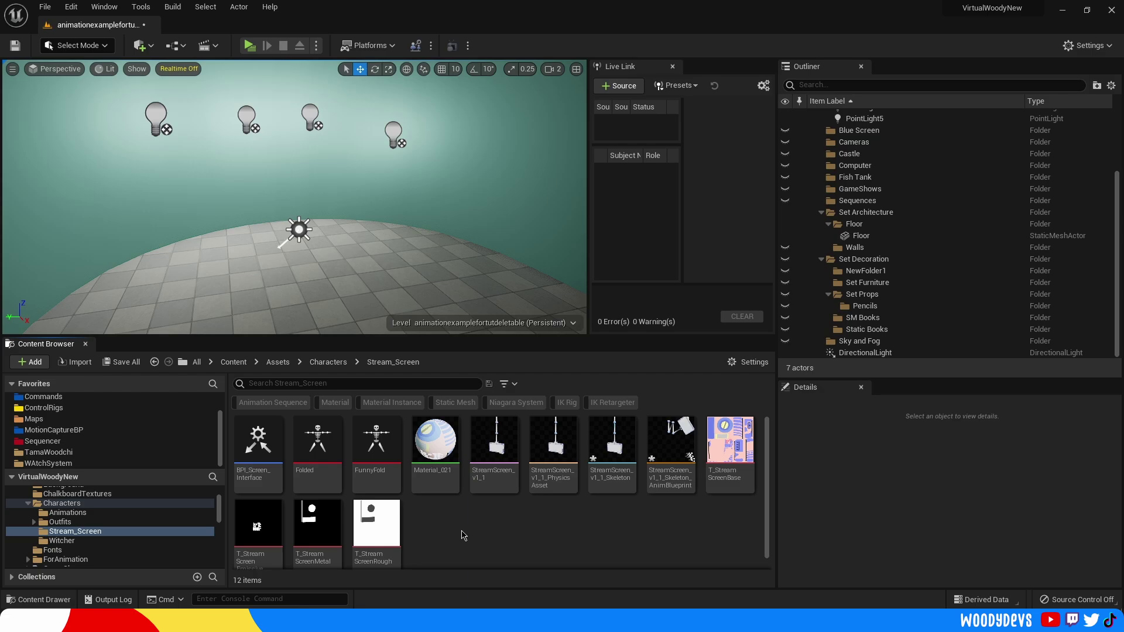
pyautogui.rightClick(475, 529)
pyautogui.click(471, 527)
pyautogui.rightClick(485, 534)
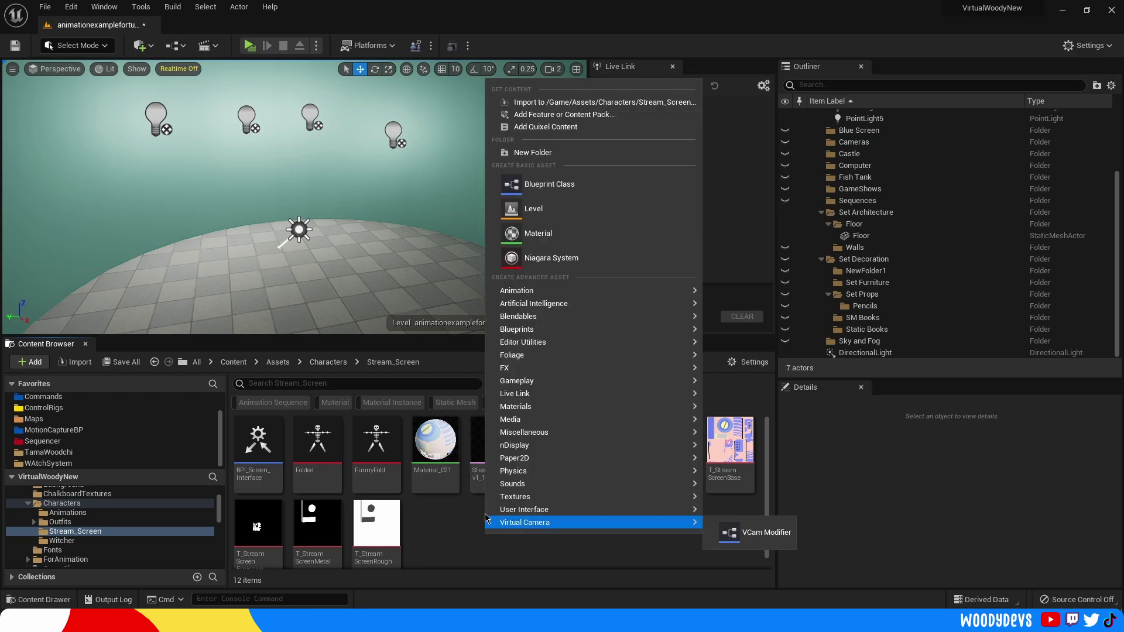
pyautogui.click(588, 195)
pyautogui.click(439, 195)
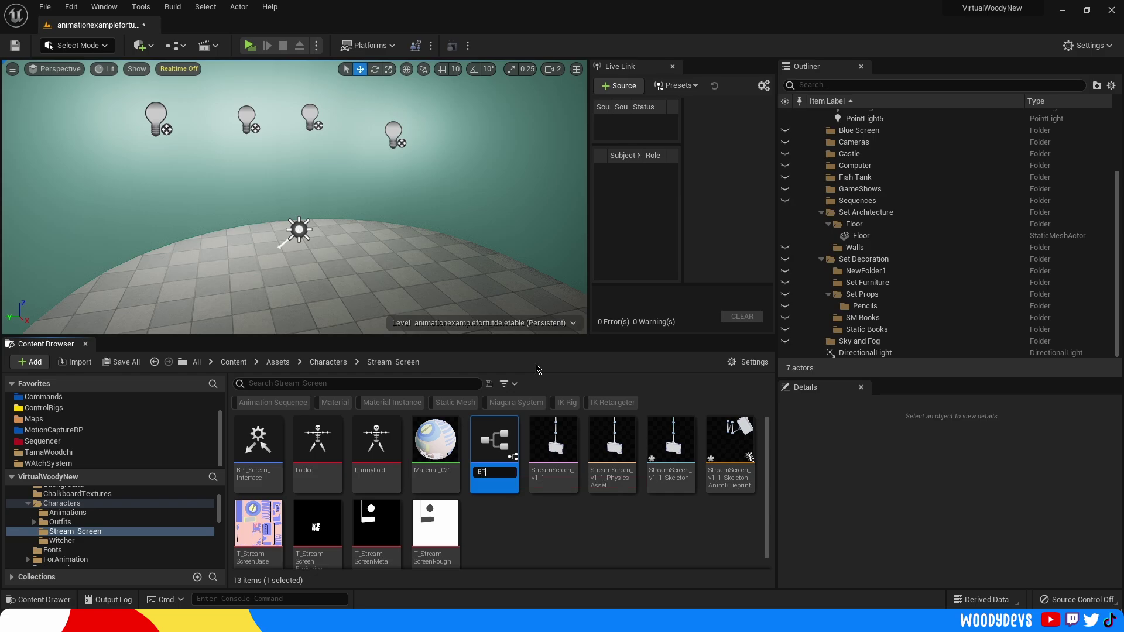
pyautogui.write('BP_')
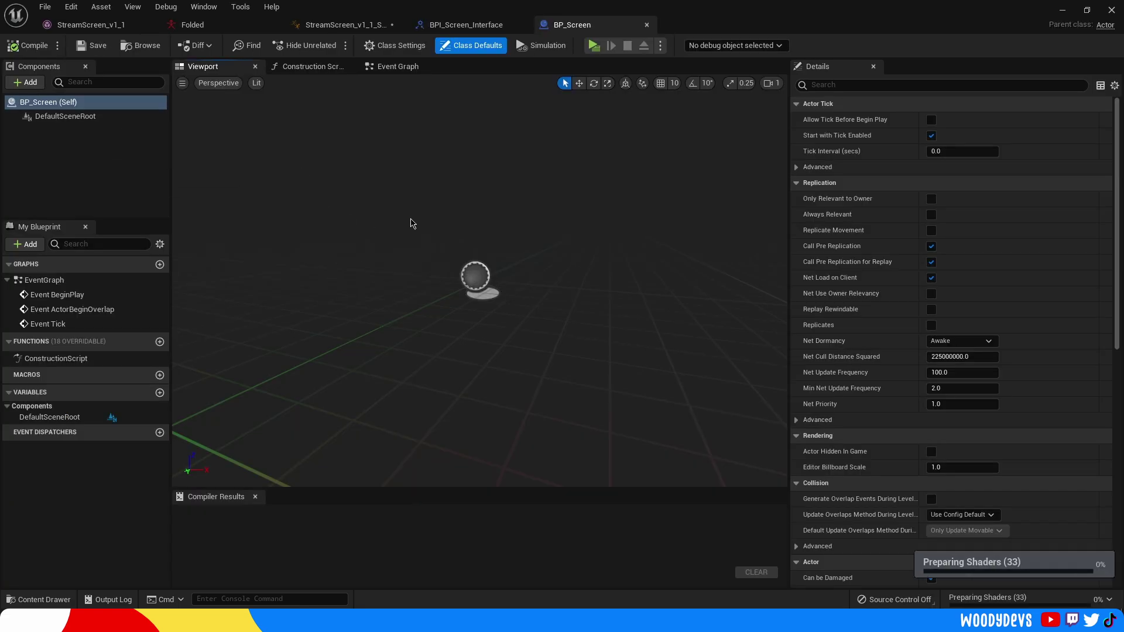
# Add a Skeletal Mesh component under BP_Screen's DefaultSceneRoot
pyautogui.click(65, 116)
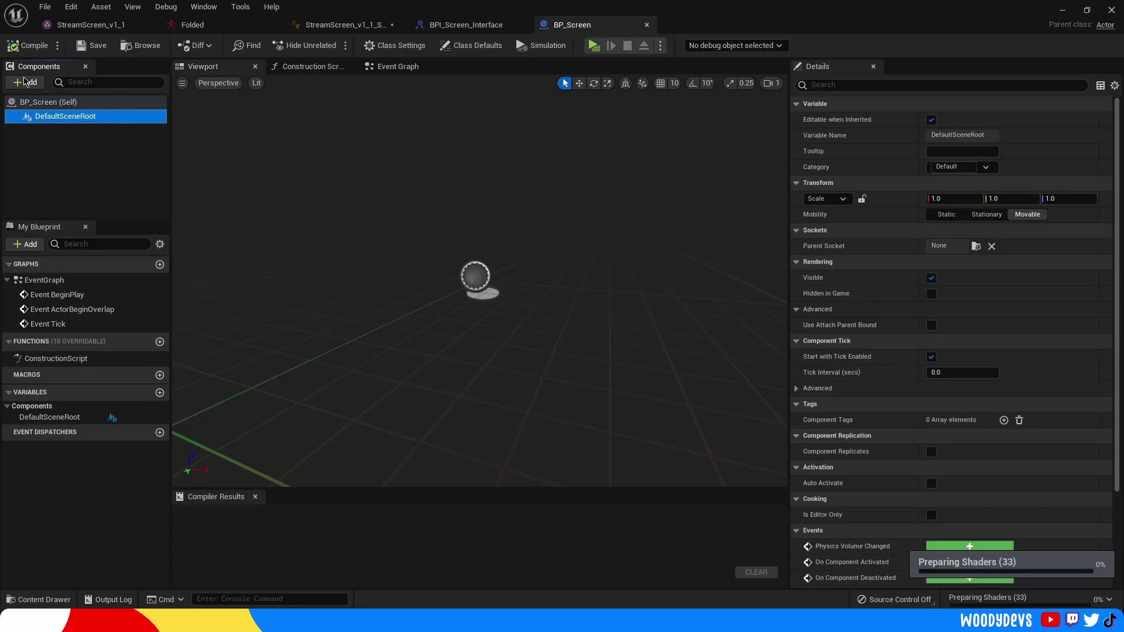
pyautogui.click(30, 82)
pyautogui.write('sk')
pyautogui.press('Return')
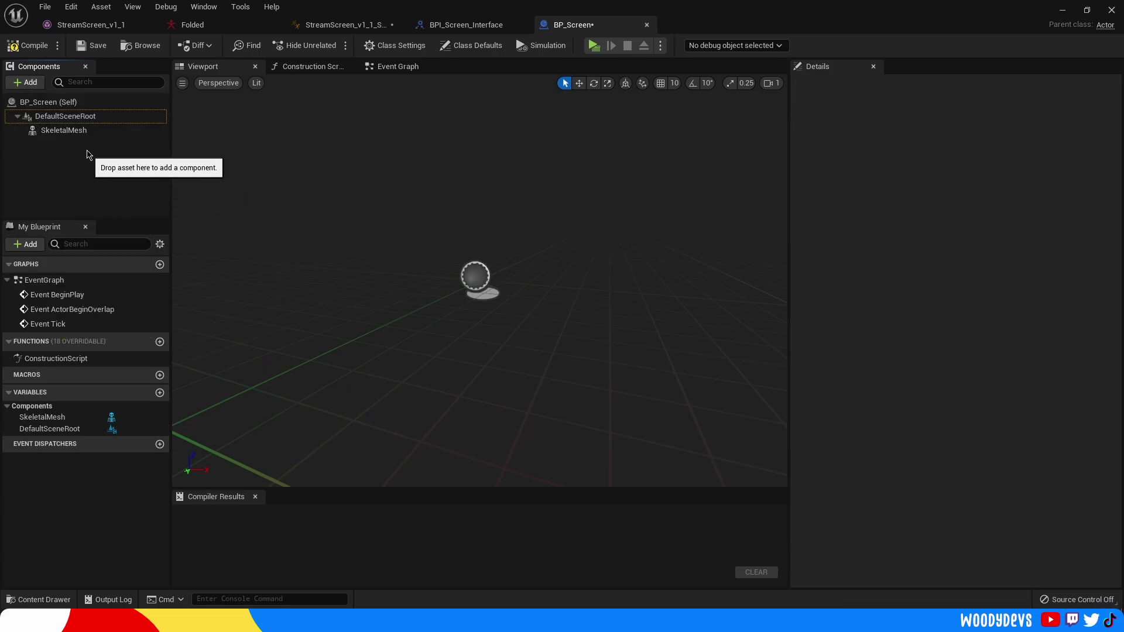
# Assign the StreamScreen_v1_1 mesh to BP_Screen's SkeletalMesh component
pyautogui.click(94, 131)
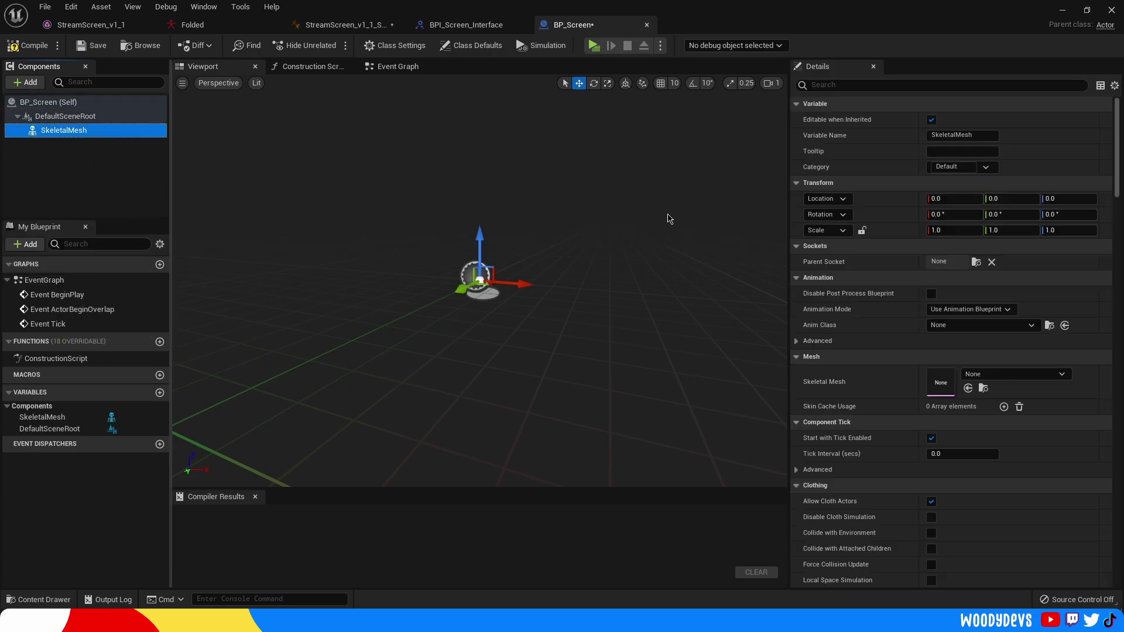
pyautogui.click(1030, 378)
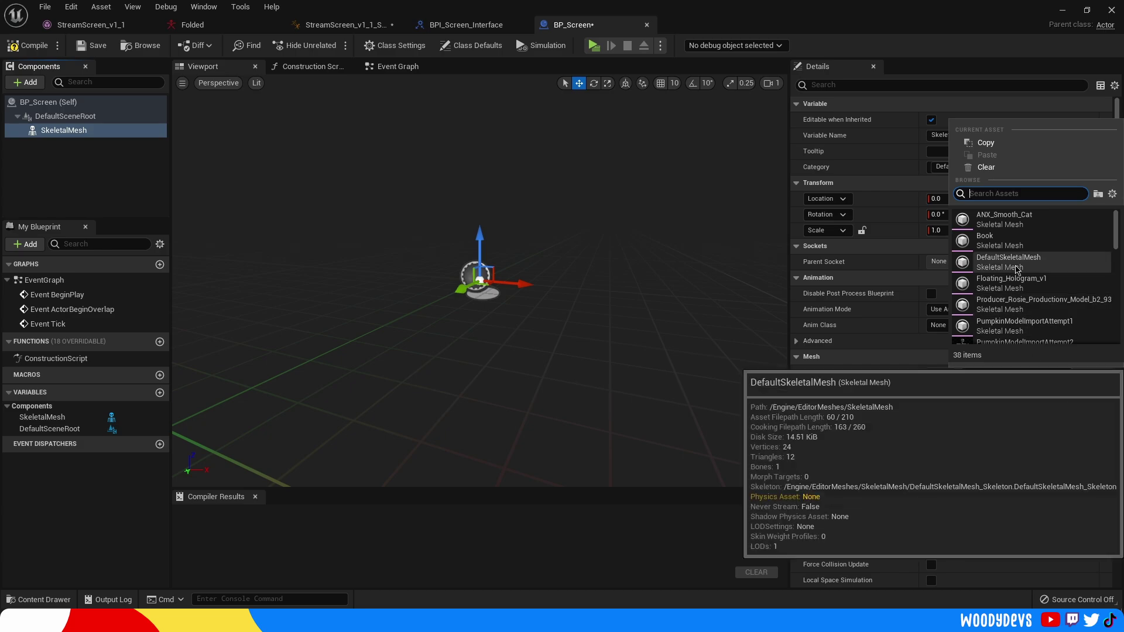
pyautogui.click(990, 212)
pyautogui.scroll(-2, 722, 271)
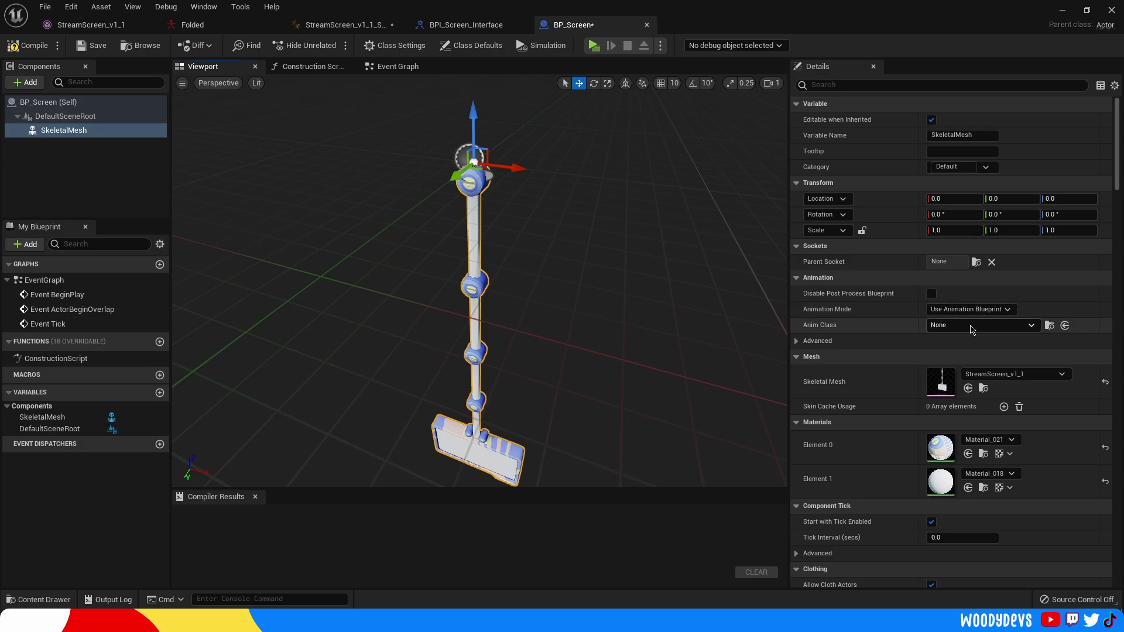
# Set the SkeletalMesh component's Anim Class to the StreamScreen_v1_1_Skeleton Anim Blueprint
pyautogui.click(976, 325)
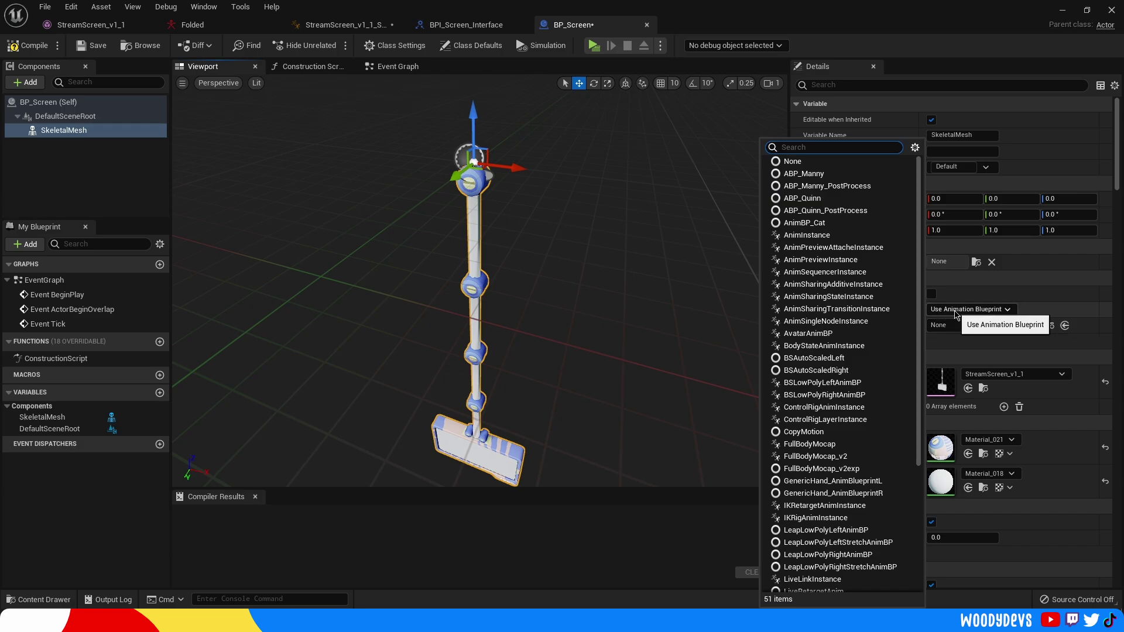
pyautogui.write('scr')
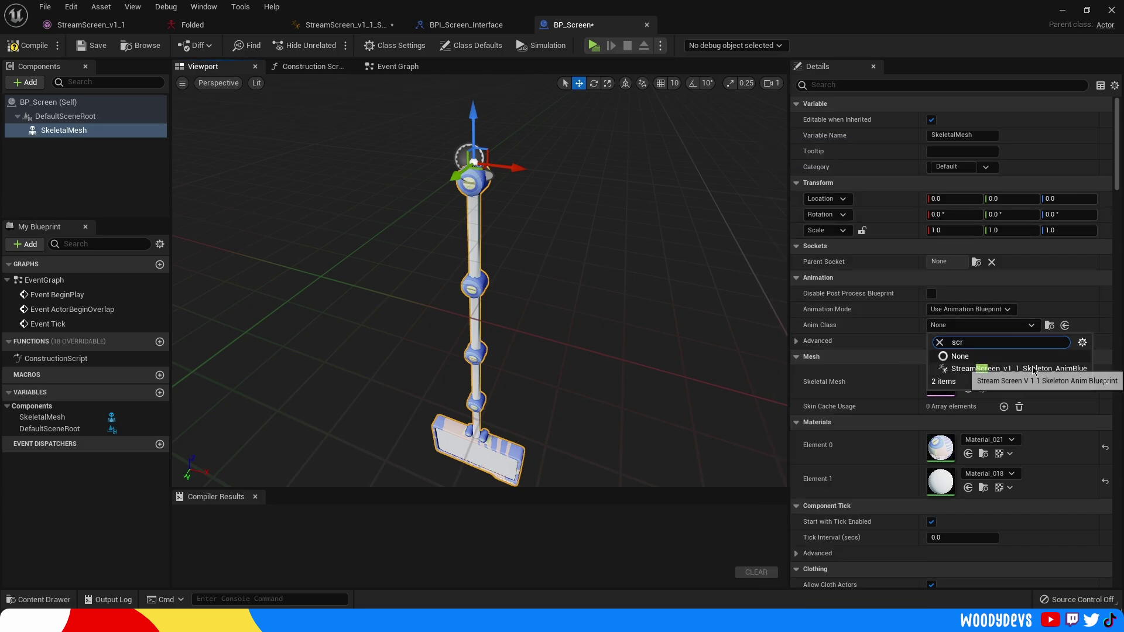
pyautogui.click(1019, 368)
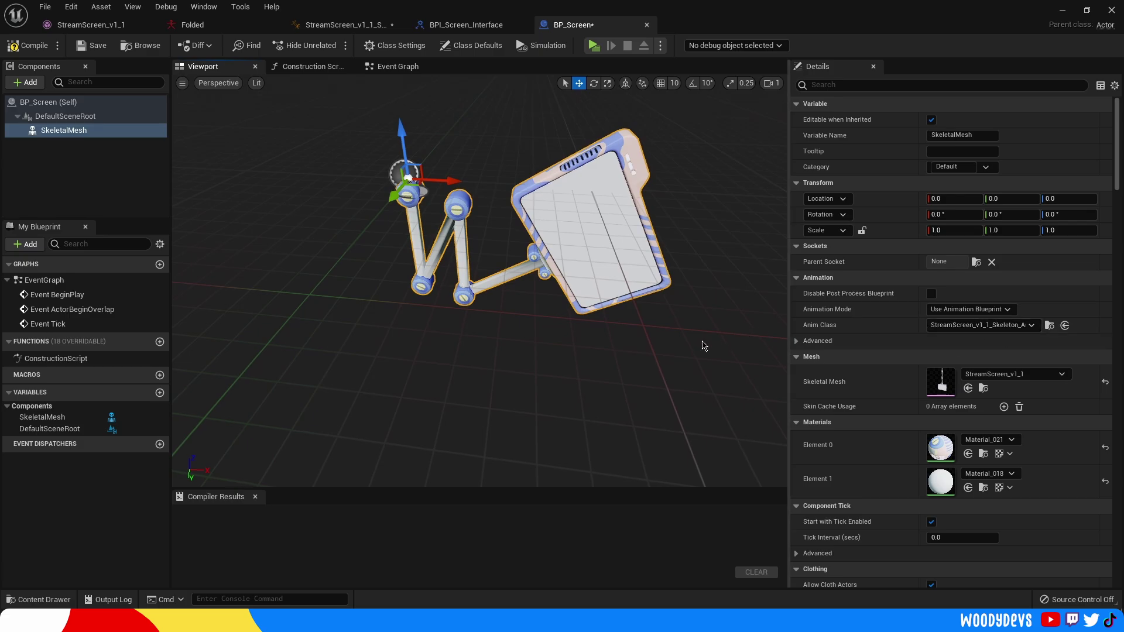
pyautogui.moveTo(703, 345); pyautogui.dragTo(708, 314, button='right')
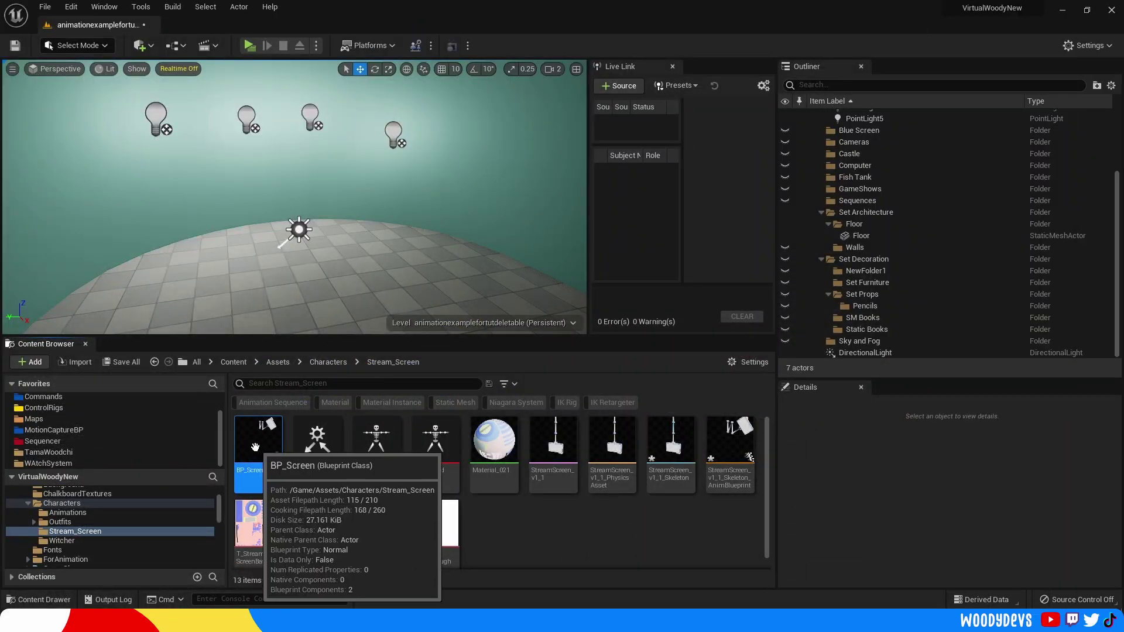
# Place a BP_Screen actor in the level in front of the curved wall and snap it down to the floor
pyautogui.moveTo(255, 448); pyautogui.dragTo(318, 271)
pyautogui.moveTo(317, 271); pyautogui.dragTo(306, 248, button='right')
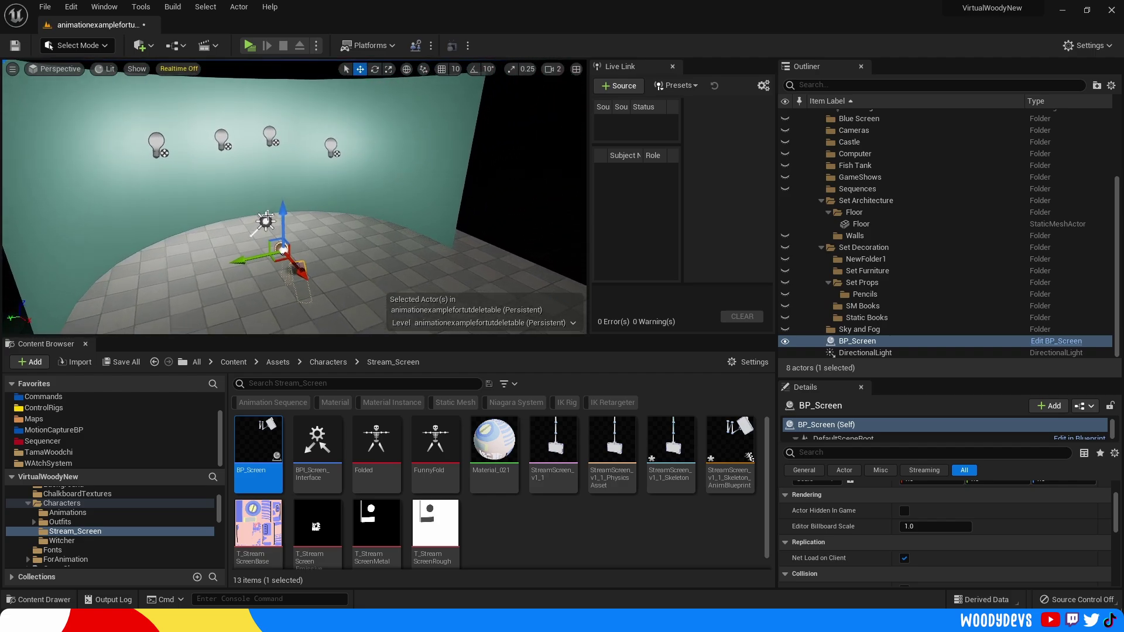
pyautogui.moveTo(308, 112); pyautogui.dragTo(308, 67)
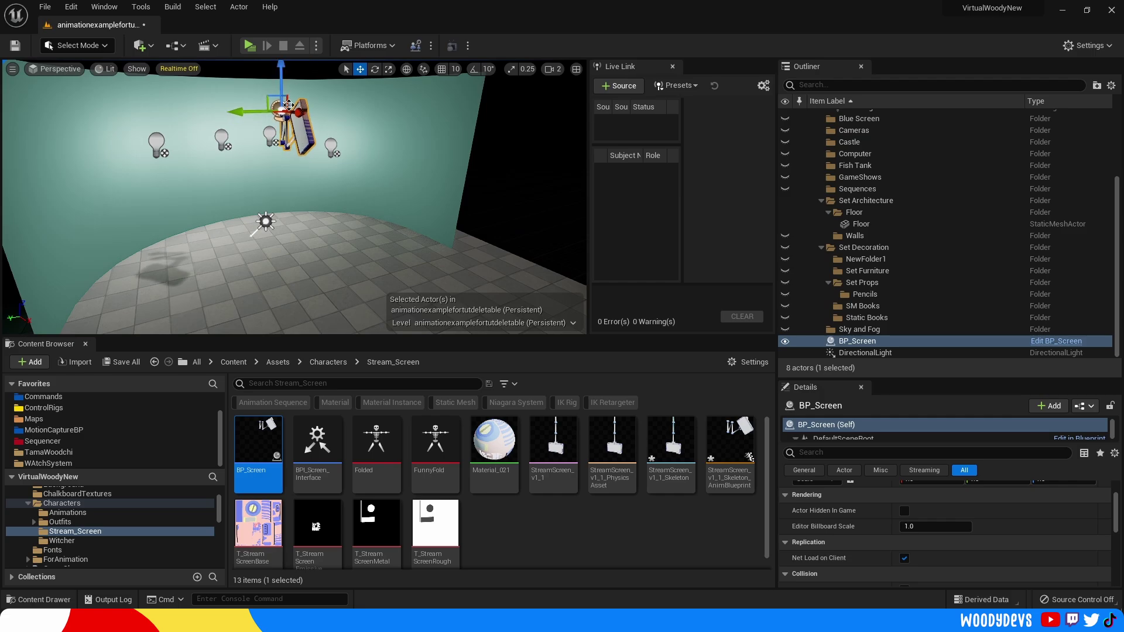
pyautogui.moveTo(288, 105); pyautogui.dragTo(303, 123, button='right')
pyautogui.press('s')
pyautogui.moveTo(295, 89); pyautogui.dragTo(301, 206)
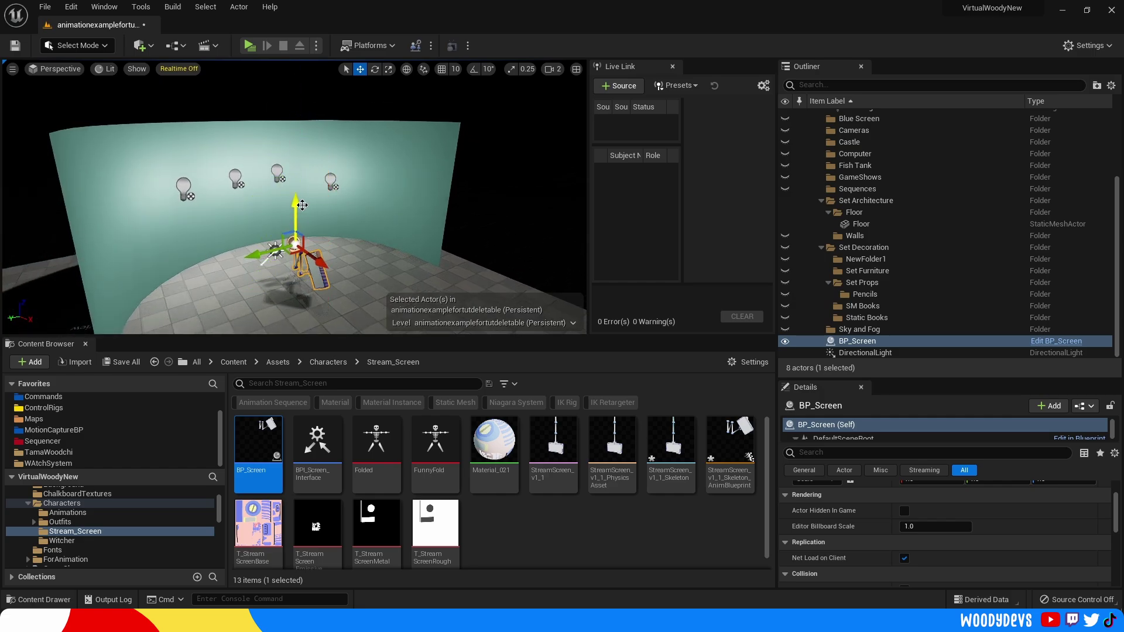
pyautogui.press('End')
pyautogui.moveTo(337, 205); pyautogui.dragTo(348, 242, button='right')
# Raise the placed BP_Screen's SkeletalMesh component to about 449 units above its root
pyautogui.moveTo(901, 380); pyautogui.dragTo(901, 196)
pyautogui.click(842, 269)
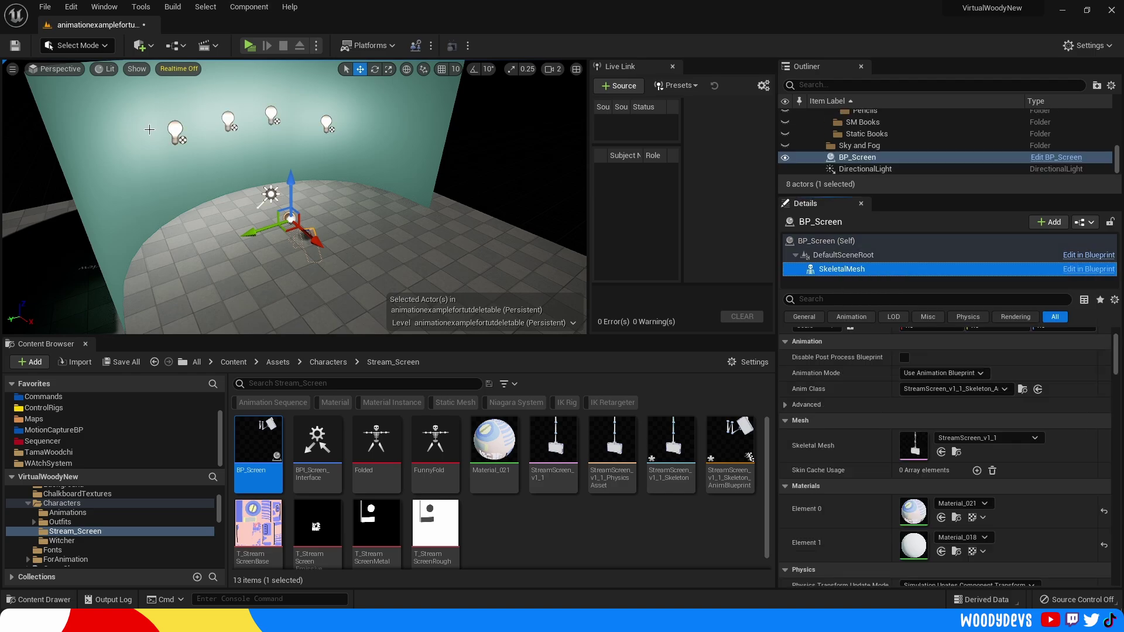
pyautogui.moveTo(150, 130); pyautogui.dragTo(173, 87, button='right')
pyautogui.moveTo(258, 229); pyautogui.dragTo(261, 79)
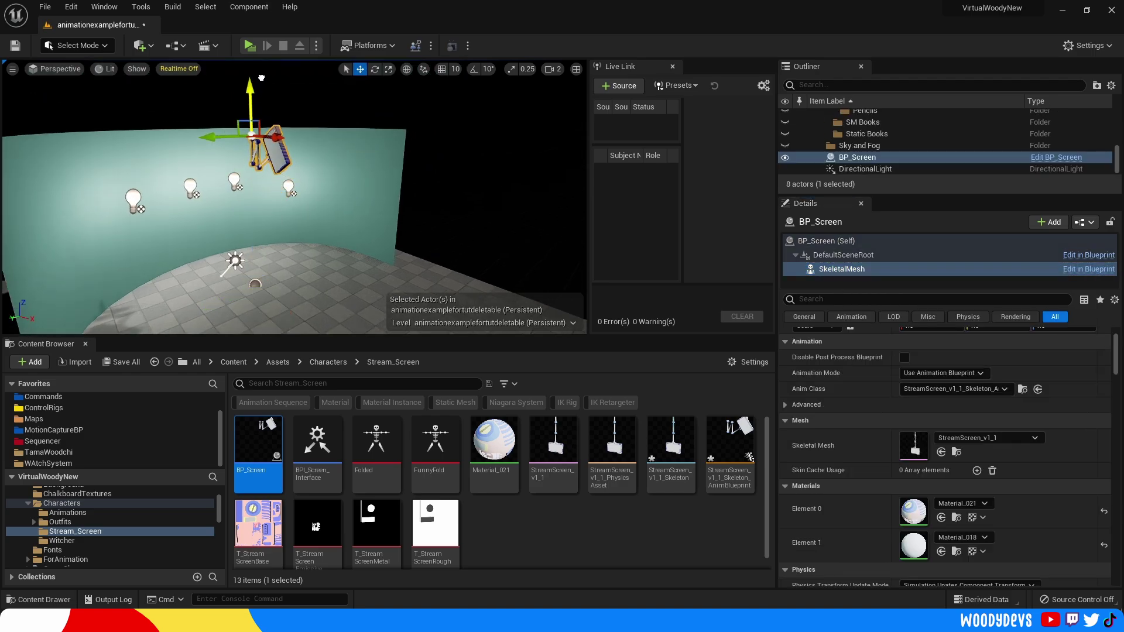
pyautogui.moveTo(145, 620)
pyautogui.click(209, 579)
pyautogui.moveTo(293, 375); pyautogui.dragTo(263, 256, button='right')
pyautogui.moveTo(423, 284); pyautogui.dragTo(427, 113)
pyautogui.click(1060, 10)
pyautogui.moveTo(422, 262)
pyautogui.mouseDown(button='right')
pyautogui.moveTo(436, 269)
pyautogui.moveTo(393, 256)
pyautogui.moveTo(422, 262)
pyautogui.mouseUp(button='right')
# Apply the placed actor's instance changes to the BP_Screen Blueprint and reopen that Blueprint
pyautogui.click(1080, 223)
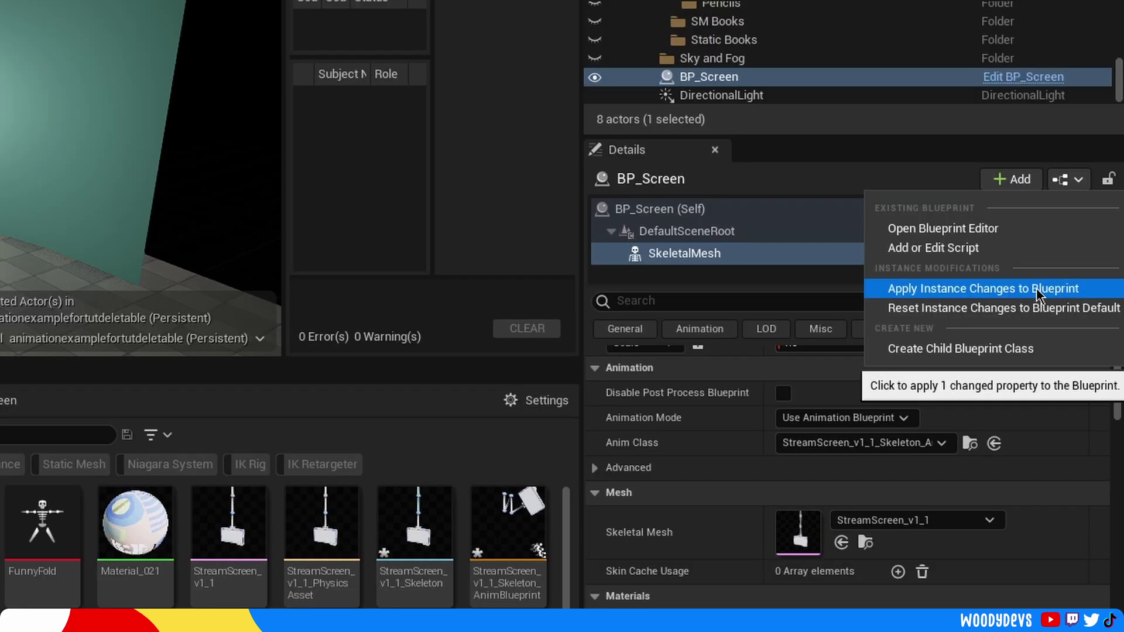
pyautogui.click(1038, 289)
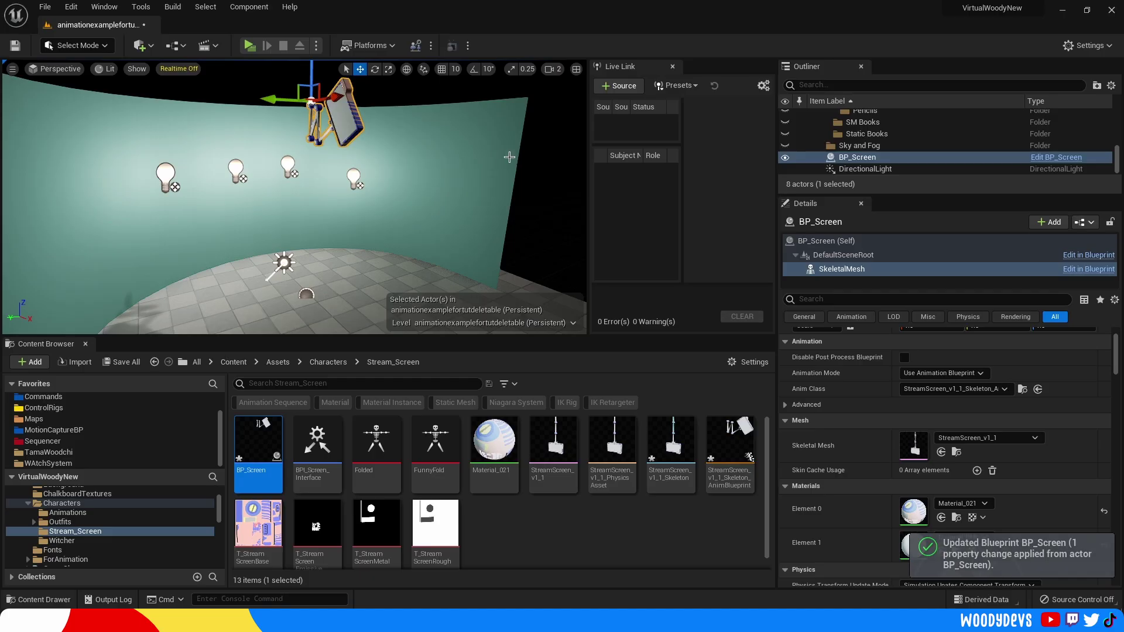
pyautogui.doubleClick(260, 439)
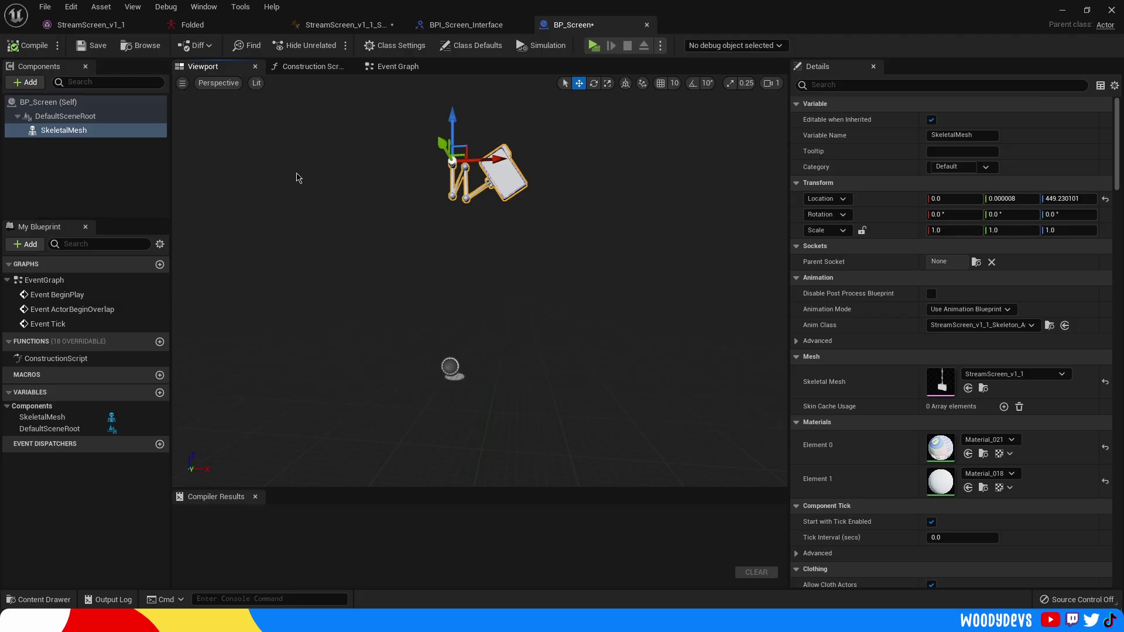
# Add a Backspace keyboard event node in an empty area of BP_Screen's Event Graph
pyautogui.click(391, 68)
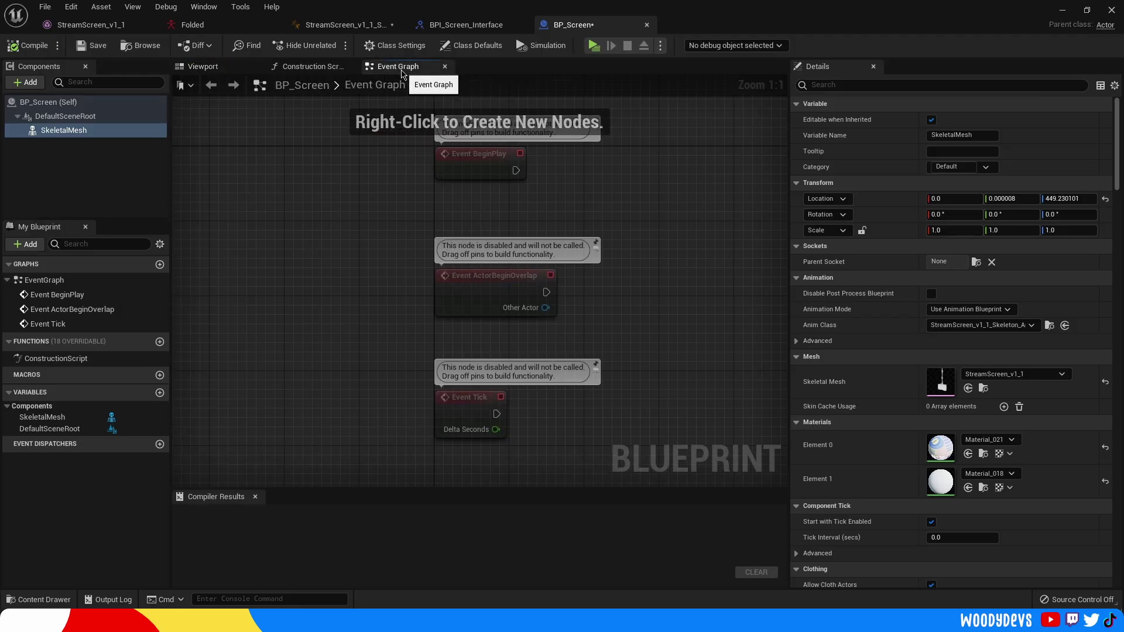
pyautogui.scroll(-4, 285, 215)
pyautogui.moveTo(625, 340); pyautogui.dragTo(492, 289, button='right')
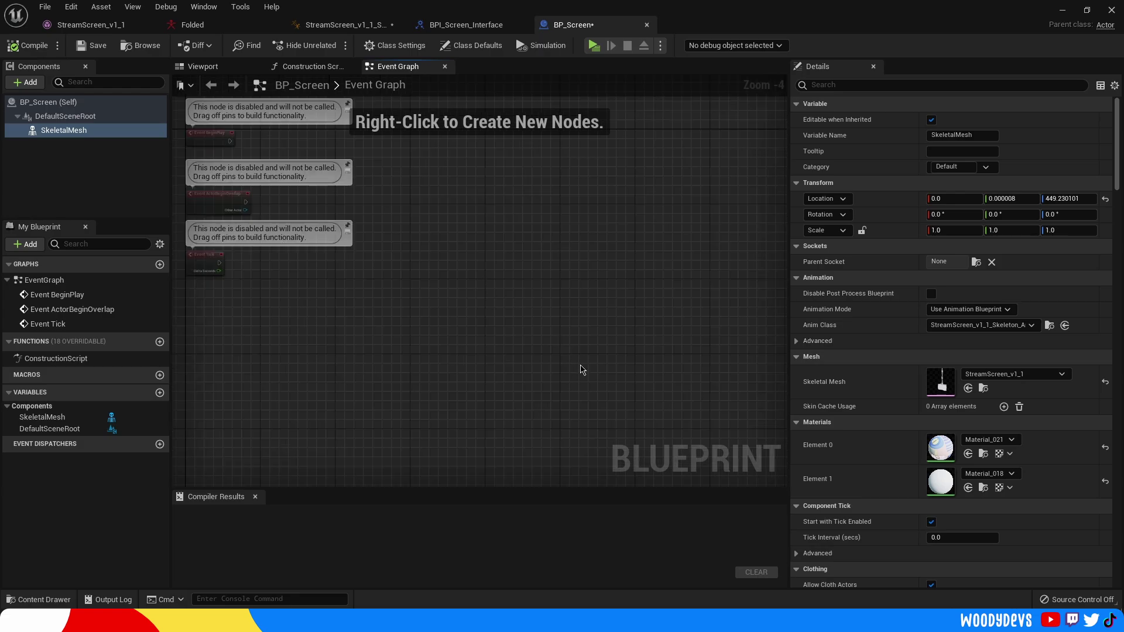
pyautogui.moveTo(536, 342)
pyautogui.mouseDown(button='right')
pyautogui.moveTo(539, 331)
pyautogui.moveTo(543, 354)
pyautogui.moveTo(551, 349)
pyautogui.mouseUp(button='right')
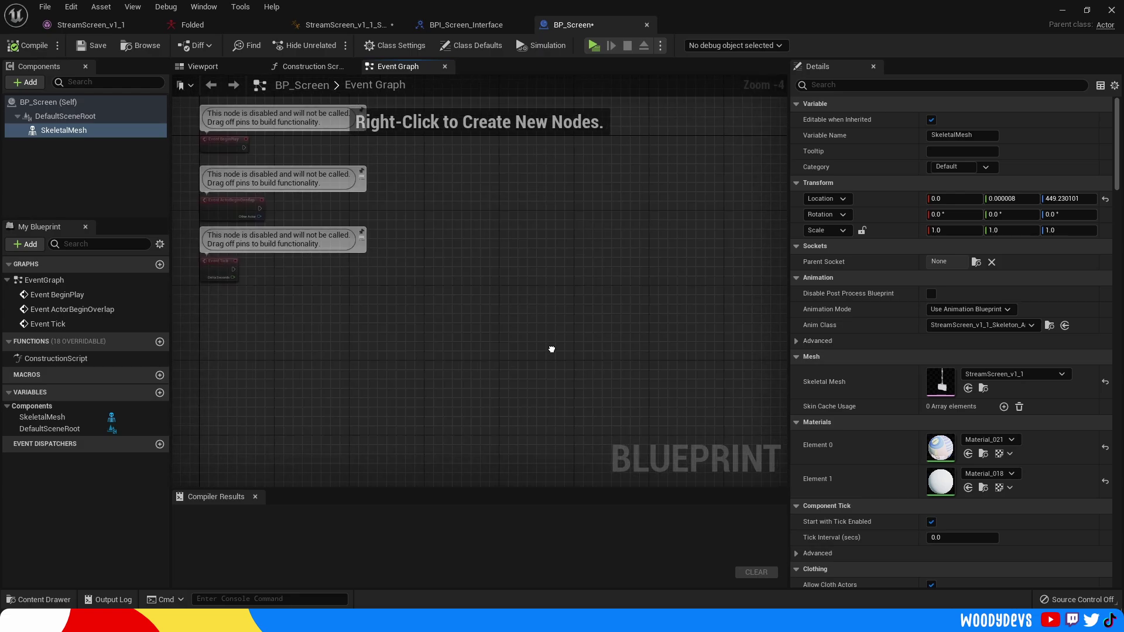
pyautogui.rightClick(465, 316)
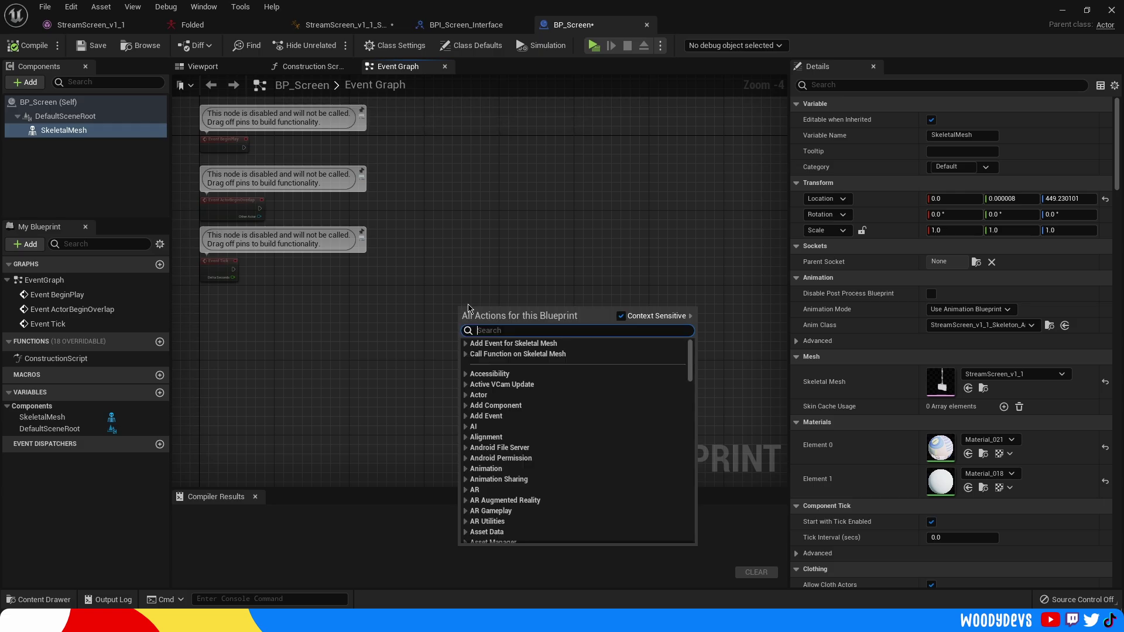
pyautogui.click(484, 256)
pyautogui.rightClick(480, 278)
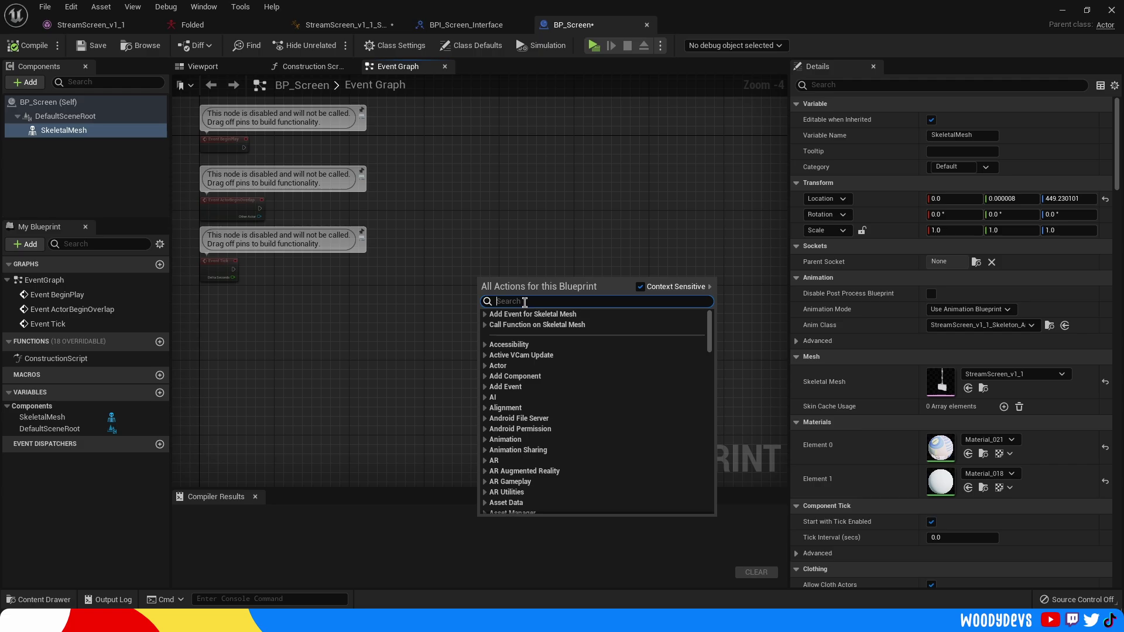
pyautogui.write('backspace')
pyautogui.press('Return')
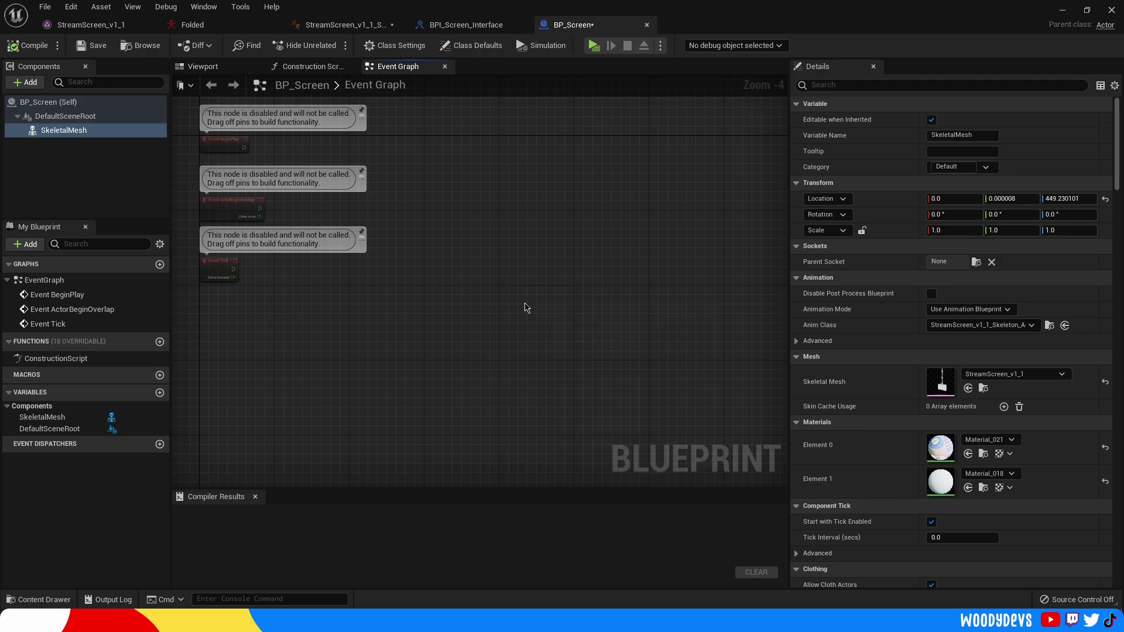
pyautogui.scroll(4, 521, 301)
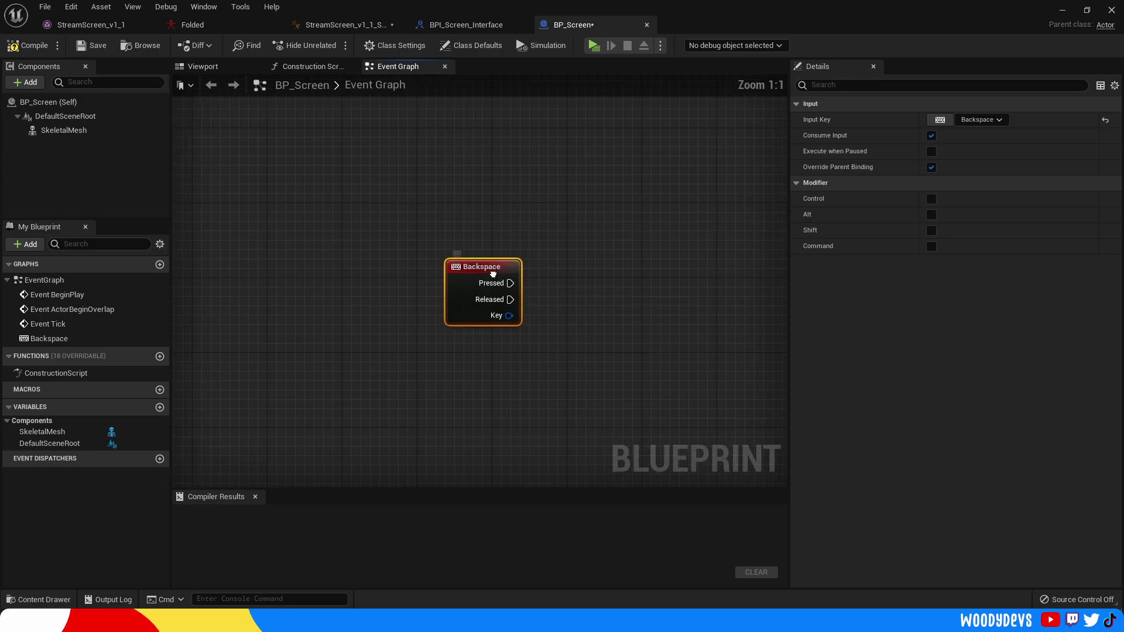
# Change the Backspace event's input key to Tab
pyautogui.click(981, 120)
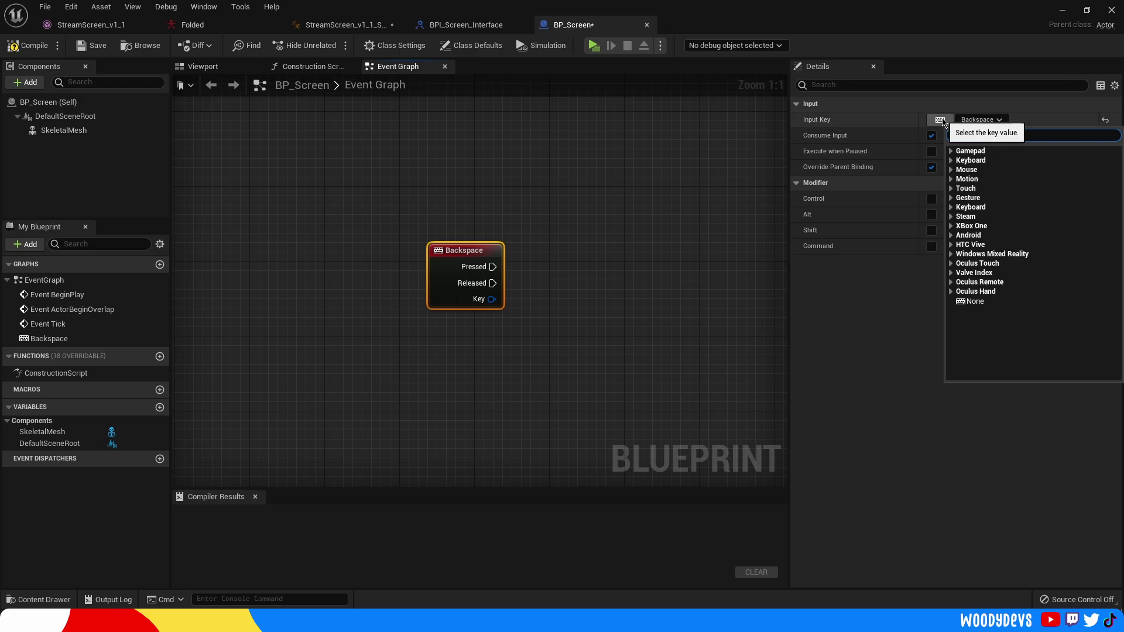
pyautogui.click(941, 120)
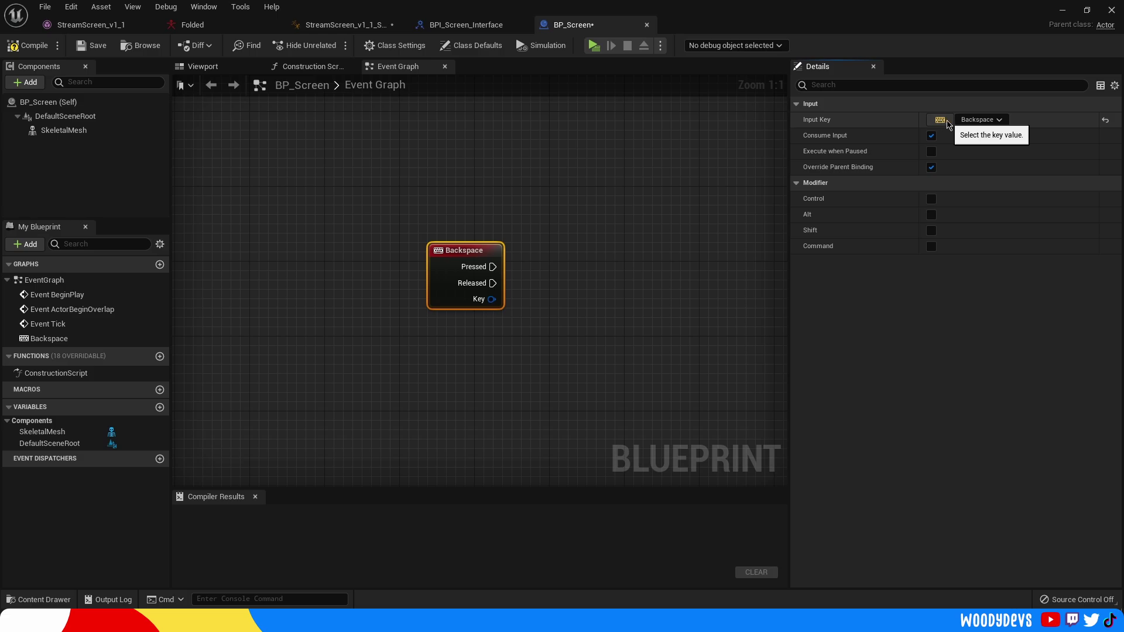
pyautogui.press('Tab')
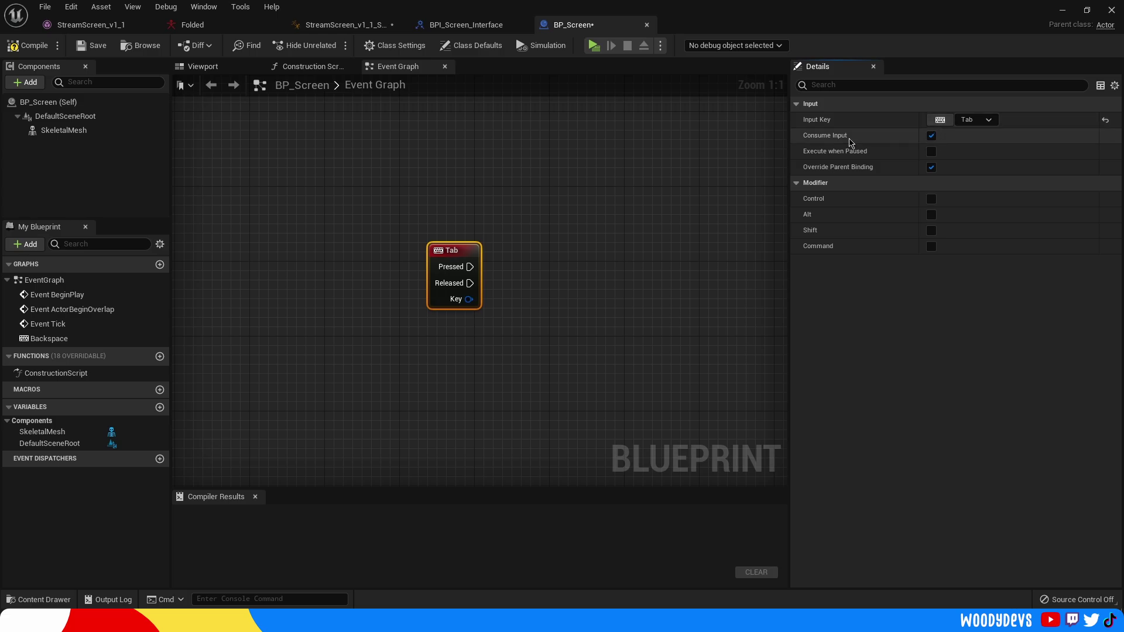
pyautogui.click(986, 121)
pyautogui.click(986, 121)
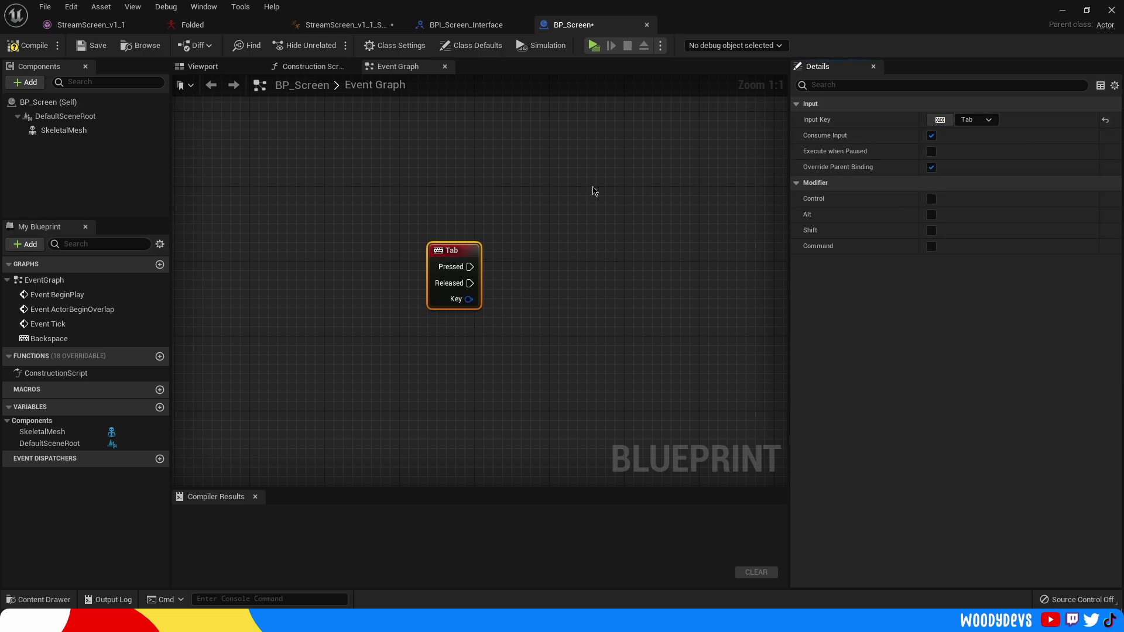
# Add a MultiGate node driven by the Tab event's Pressed output and align it with the event
pyautogui.moveTo(527, 210); pyautogui.dragTo(449, 185, button='right')
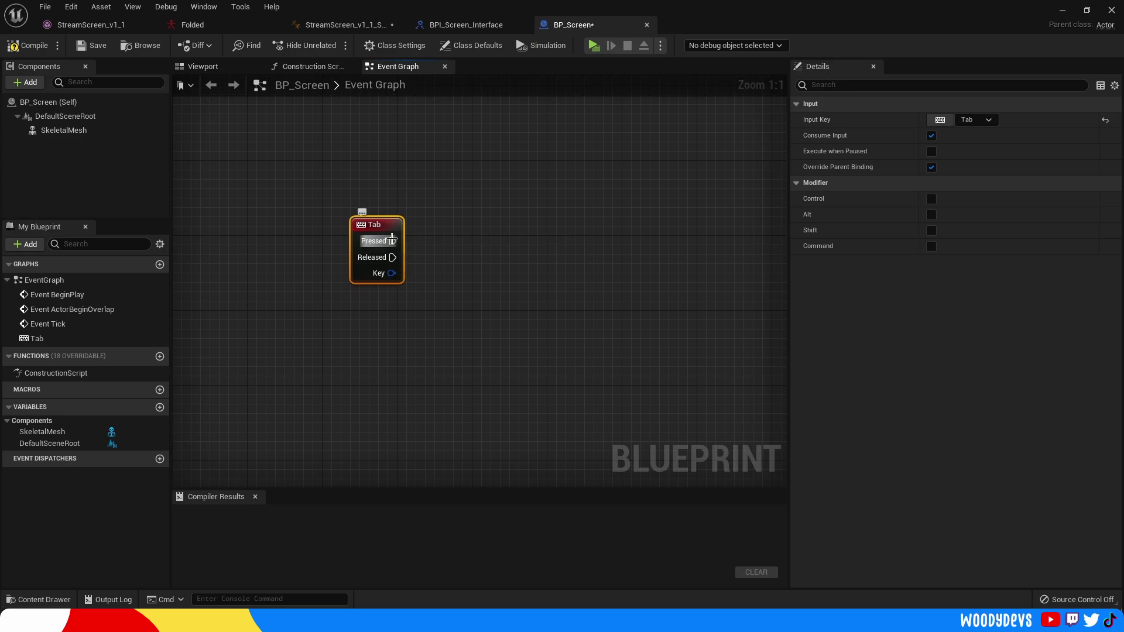
pyautogui.moveTo(399, 240); pyautogui.dragTo(308, 268, button='right')
pyautogui.moveTo(308, 268); pyautogui.dragTo(476, 268)
pyautogui.write('multig')
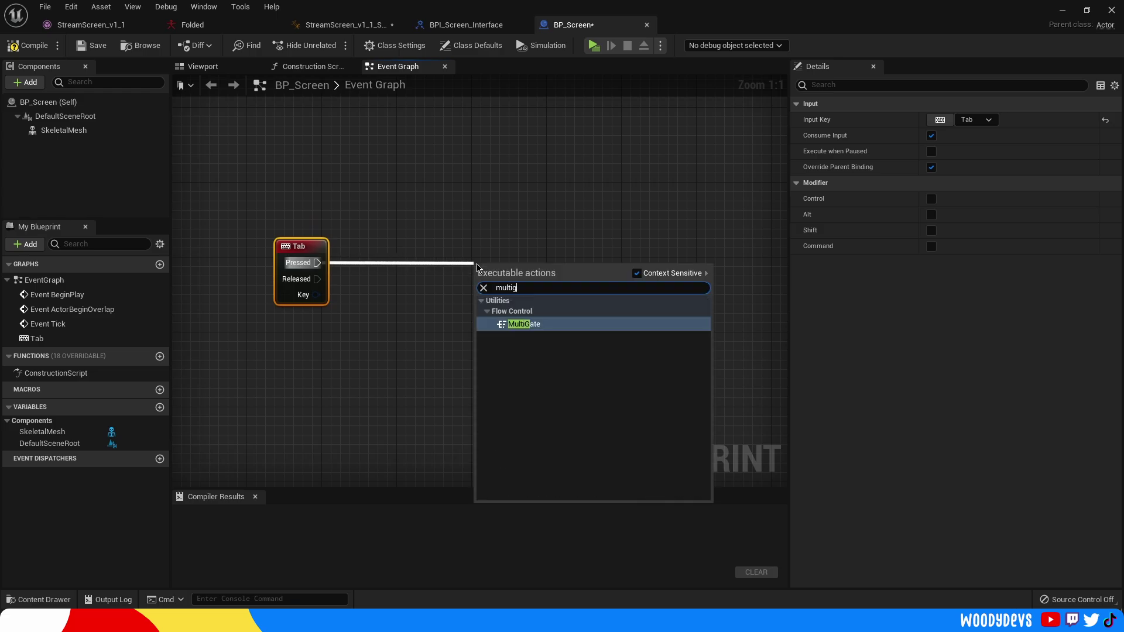
pyautogui.press('Return')
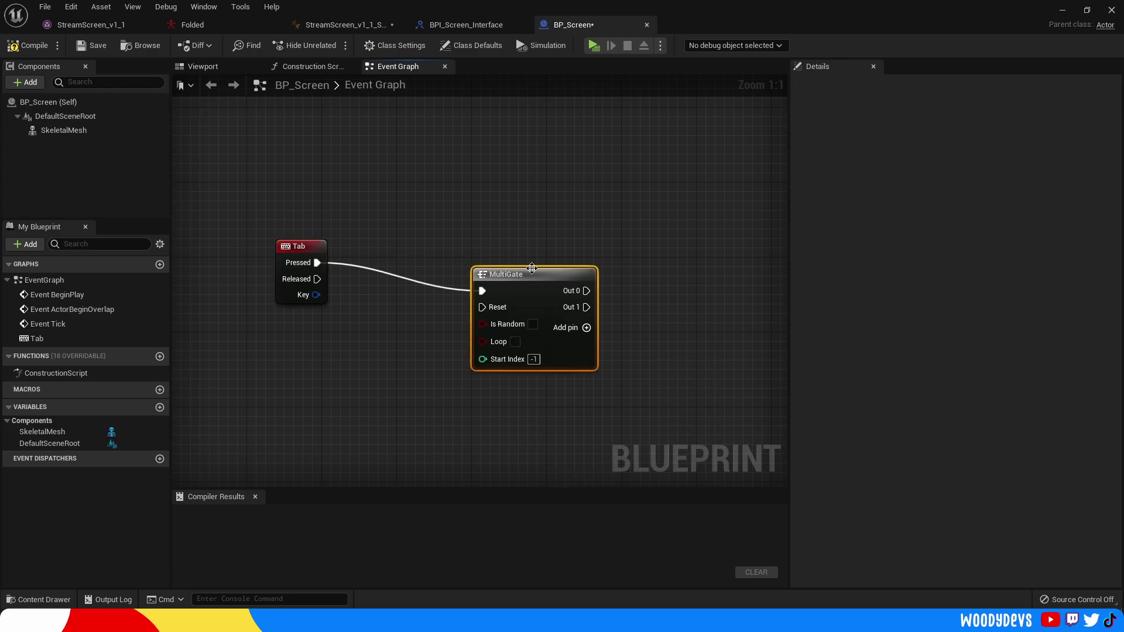
pyautogui.moveTo(534, 258); pyautogui.dragTo(544, 239)
pyautogui.moveTo(637, 281); pyautogui.dragTo(616, 239, button='right')
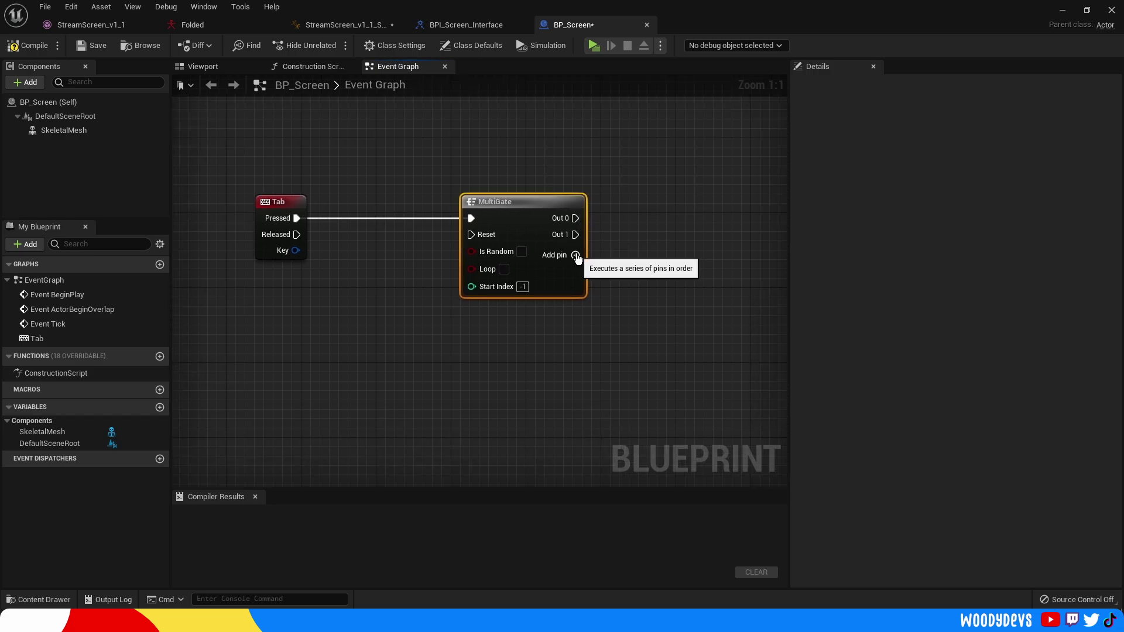
# Add a third output pin to the MultiGate node and enable Loop
pyautogui.click(576, 256)
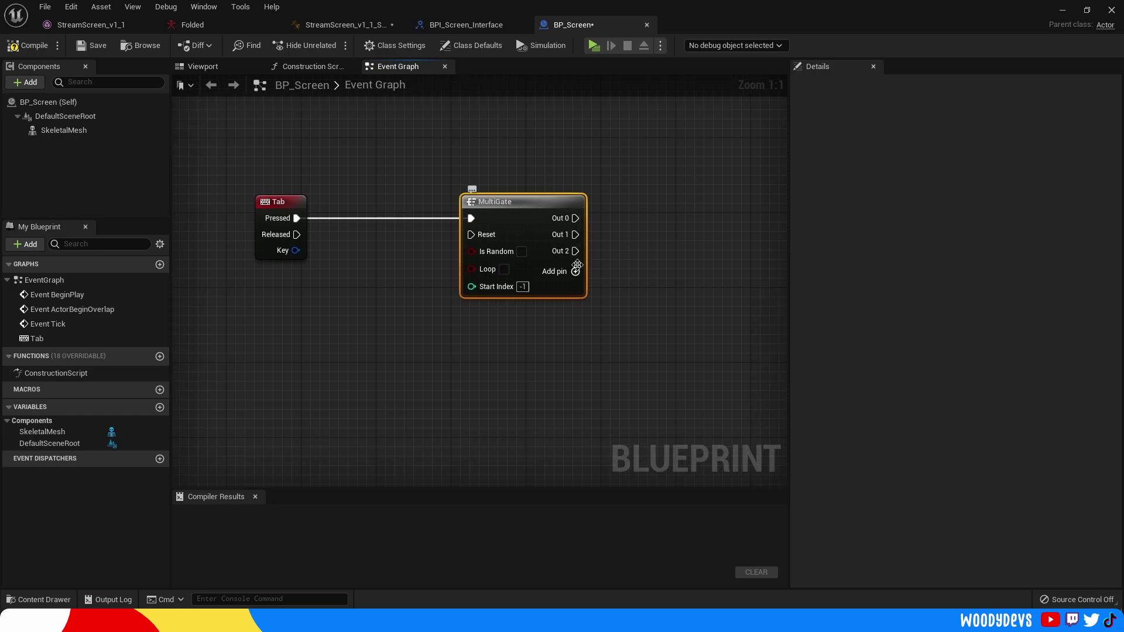
pyautogui.click(505, 270)
pyautogui.moveTo(614, 176)
pyautogui.mouseDown(button='right')
pyautogui.moveTo(627, 163)
pyautogui.moveTo(604, 167)
pyautogui.mouseUp(button='right')
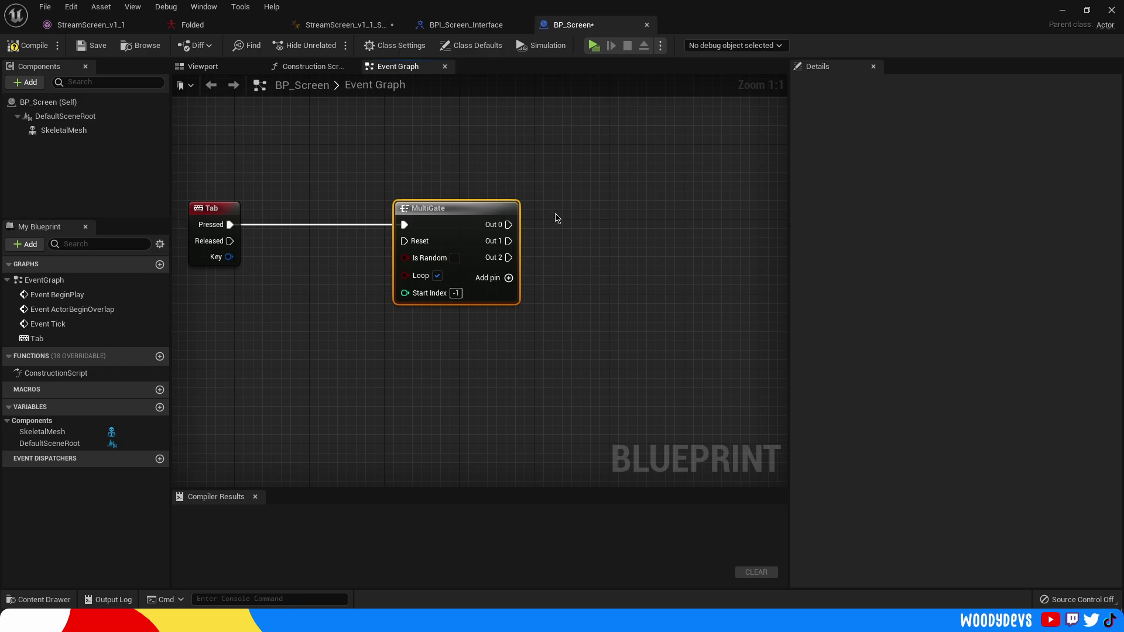
# Add a Skeletal Mesh reference above the MultiGate and connect it to a new Get Anim Instance node
pyautogui.moveTo(569, 209); pyautogui.dragTo(546, 256, button='right')
pyautogui.scroll(-2, 554, 255)
pyautogui.moveTo(63, 130); pyautogui.dragTo(520, 181)
pyautogui.scroll(2, 542, 209)
pyautogui.moveTo(544, 210); pyautogui.dragTo(478, 222, button='right')
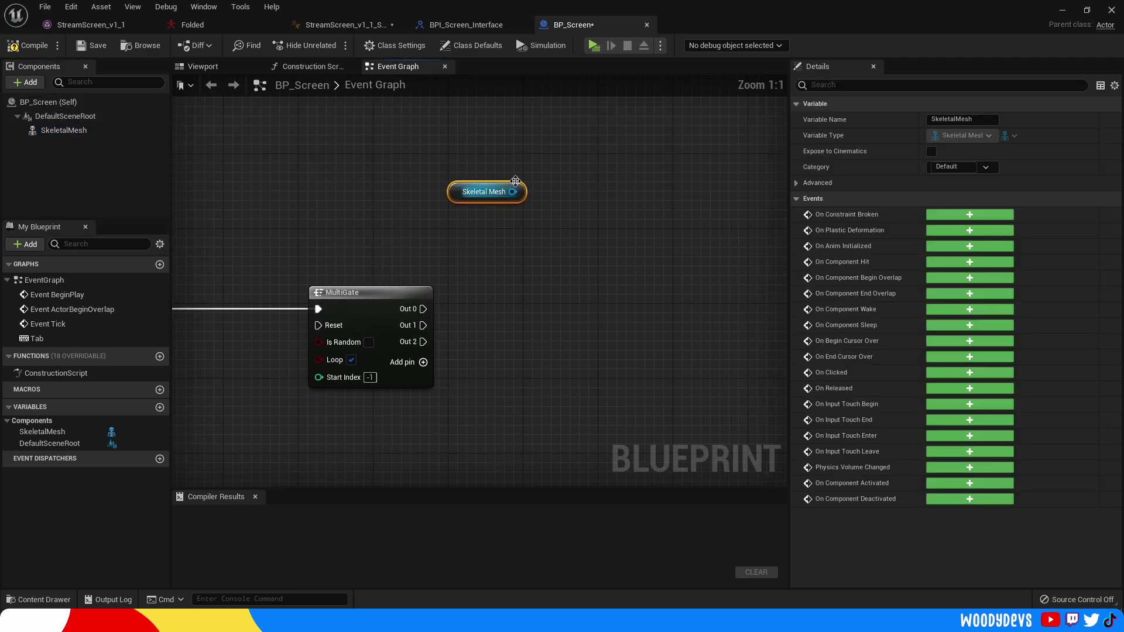
pyautogui.moveTo(513, 188); pyautogui.dragTo(590, 236)
pyautogui.moveTo(590, 235); pyautogui.dragTo(591, 237)
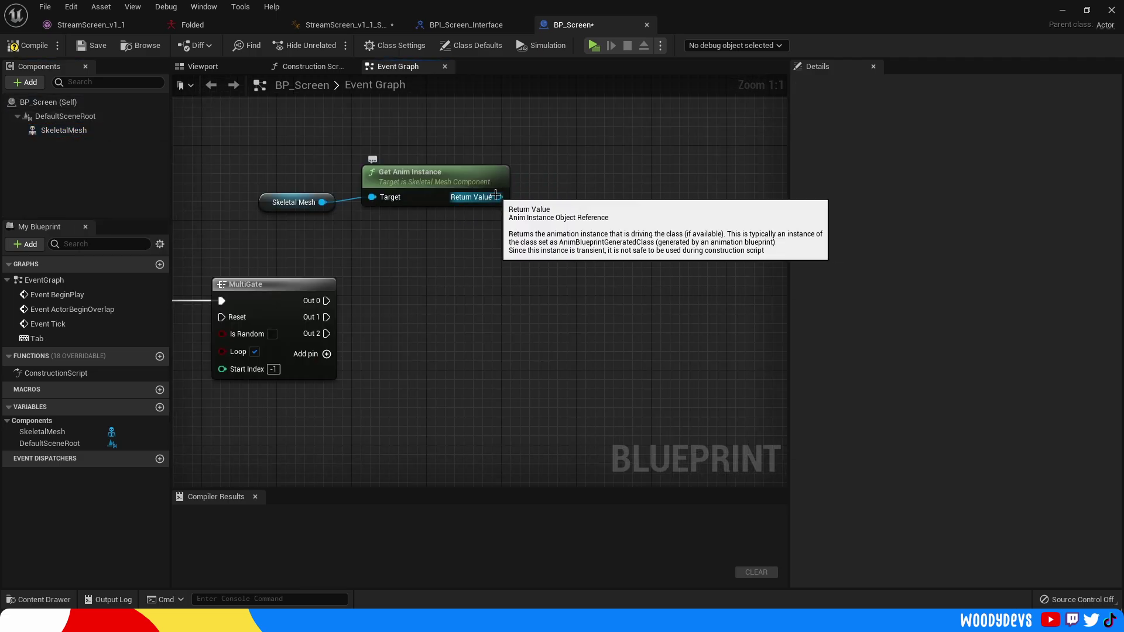
# Check the function name in BPI_Screen_Interface and add a Toggle Screen message targeting Get Anim Instance's Return Value
pyautogui.moveTo(497, 195); pyautogui.dragTo(603, 276)
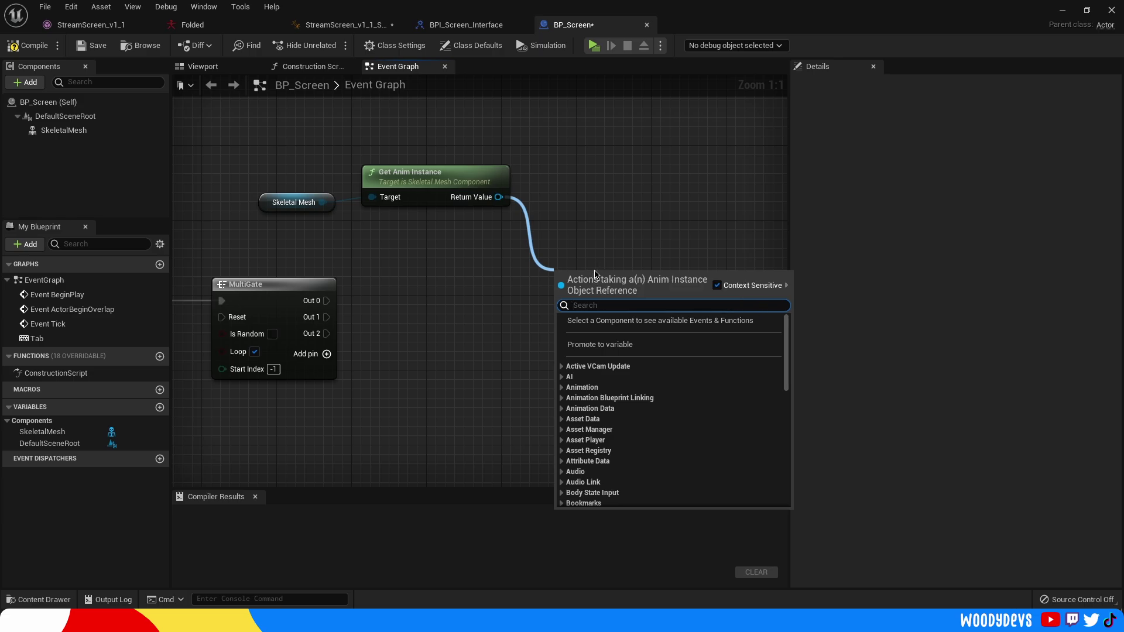
pyautogui.click(489, 25)
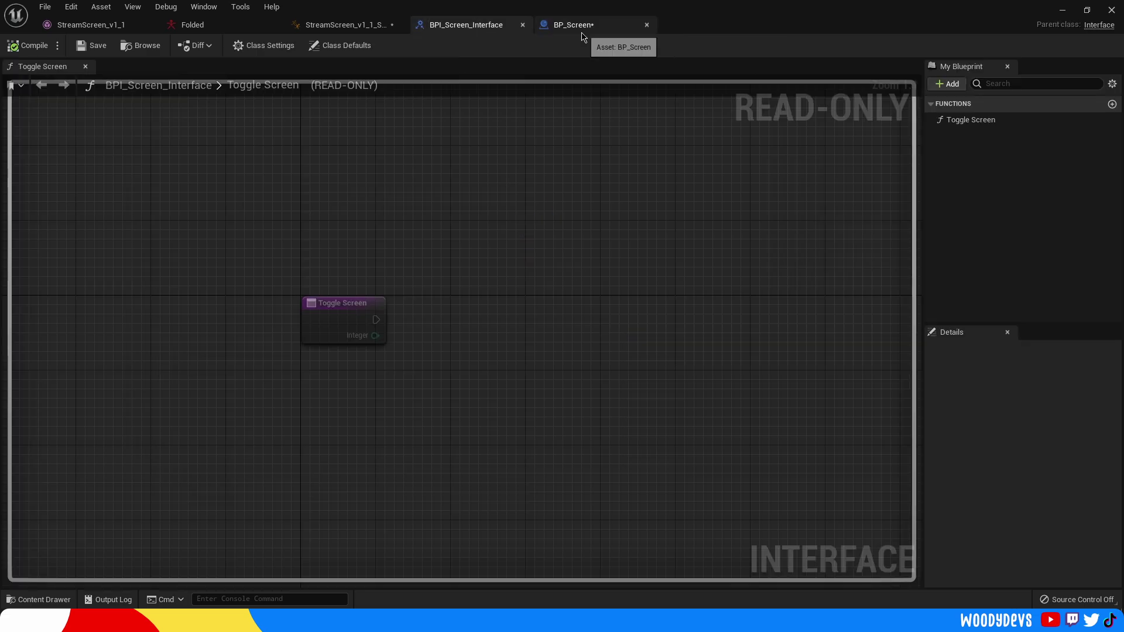
pyautogui.click(579, 31)
pyautogui.moveTo(486, 197); pyautogui.dragTo(529, 268)
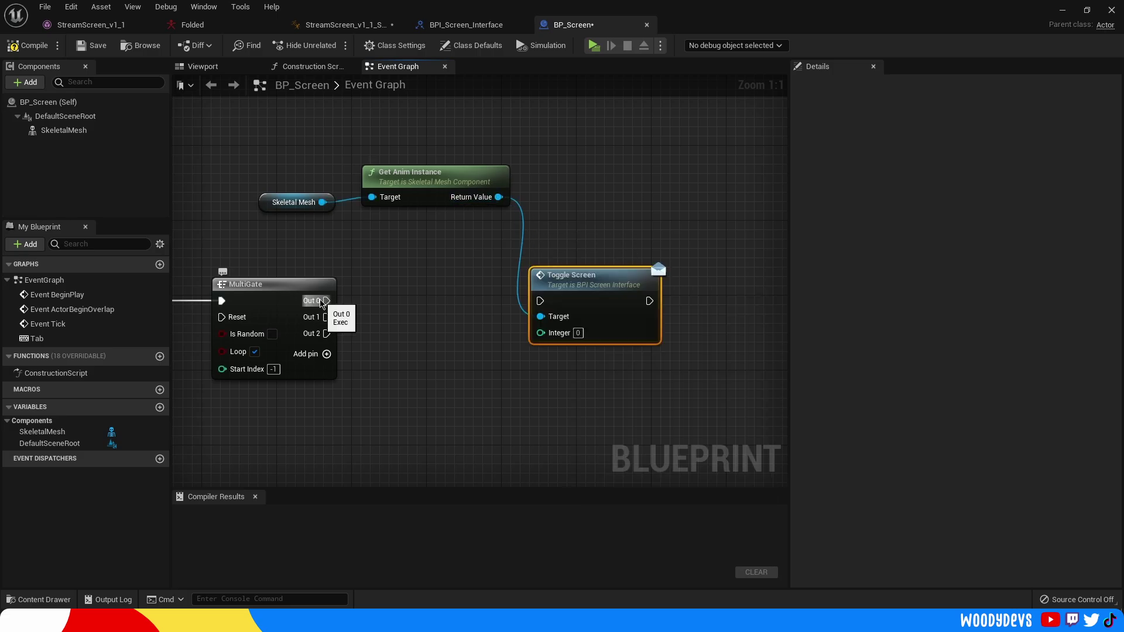
# Connect the MultiGate's Out 0 to the Toggle Screen node and move that node up beside Get Anim Instance
pyautogui.moveTo(320, 302); pyautogui.dragTo(541, 302)
pyautogui.moveTo(580, 297); pyautogui.dragTo(598, 252)
pyautogui.moveTo(569, 277); pyautogui.dragTo(587, 243, button='right')
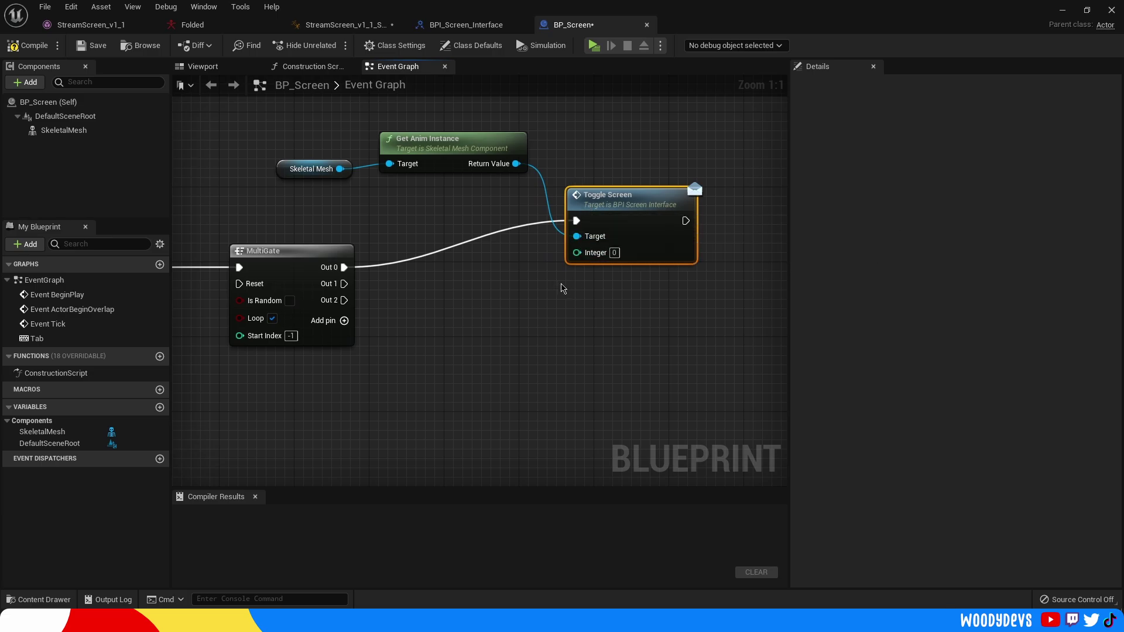
# Duplicate the Toggle Screen node twice, placing both copies in a column below the original
pyautogui.hotkey('ctrl', 'c')
pyautogui.hotkey('ctrl', 'v')
pyautogui.moveTo(557, 286); pyautogui.dragTo(561, 233, button='right')
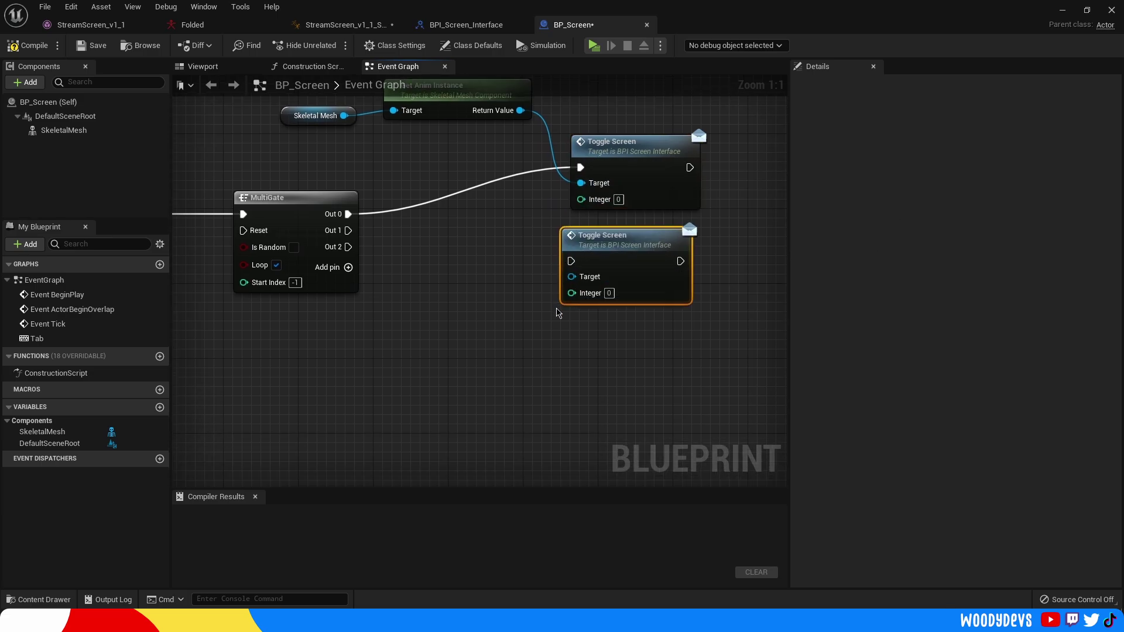
pyautogui.hotkey('ctrl', 'v')
pyautogui.moveTo(547, 329); pyautogui.dragTo(563, 293, button='right')
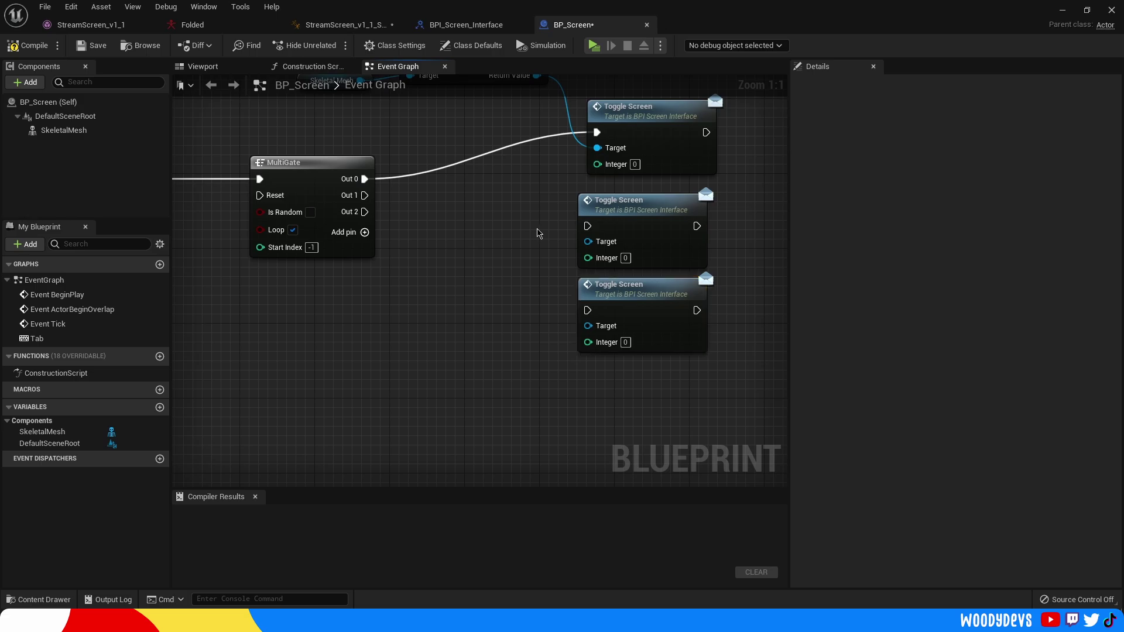
# Connect the MultiGate's Out 1 and Out 2 to the copied Toggle Screen nodes and set their Integer inputs to 1 and 2
pyautogui.rightClick(626, 218)
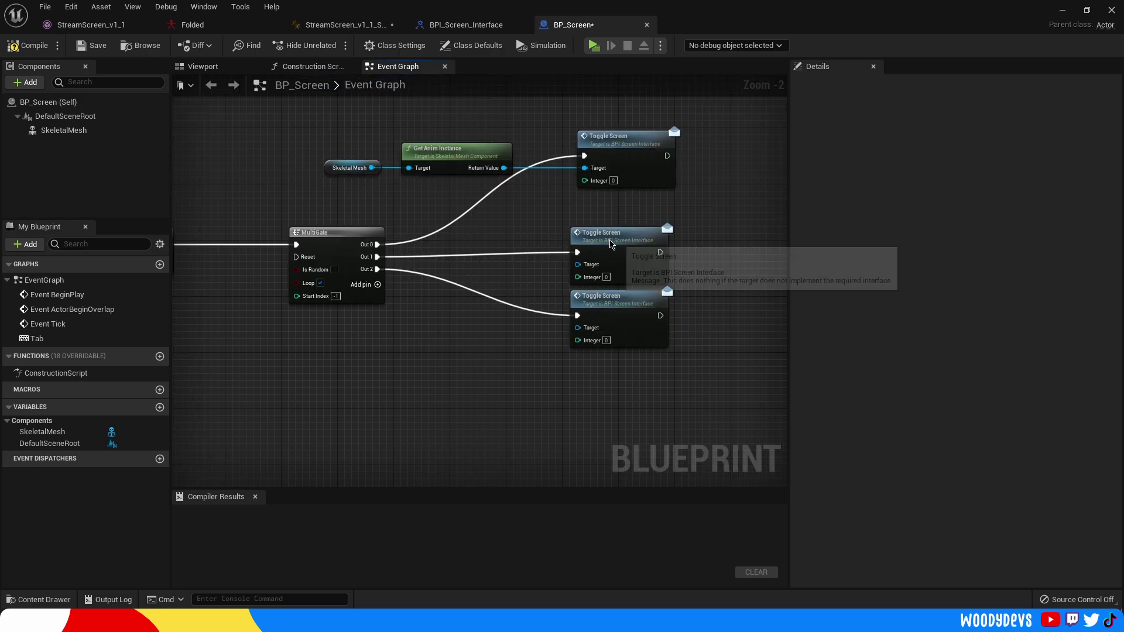
pyautogui.click(611, 243)
pyautogui.scroll(2, 610, 243)
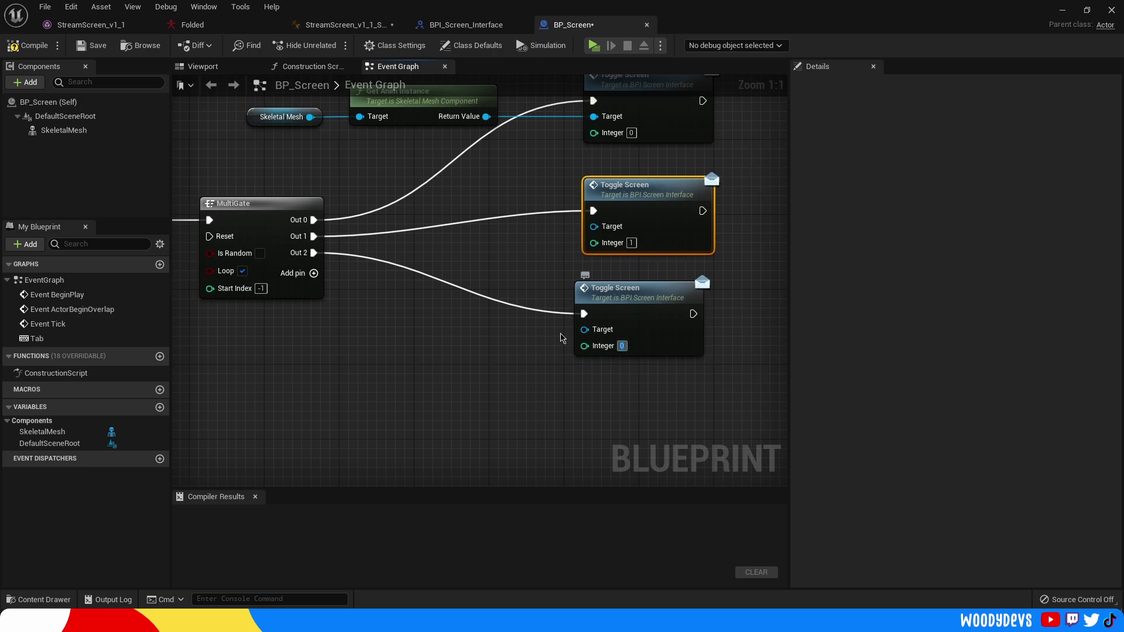
pyautogui.write('2')
pyautogui.click(561, 339)
pyautogui.scroll(-2, 561, 338)
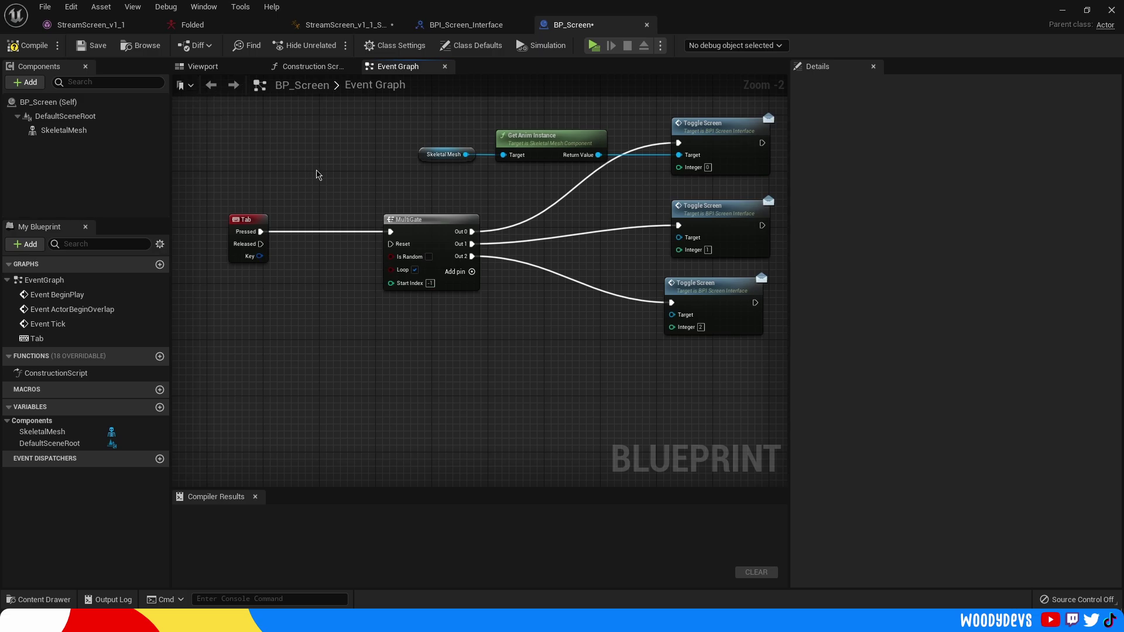
# Set Auto Receive Input to Player 0 in BP_Screen's class defaults
pyautogui.click(472, 46)
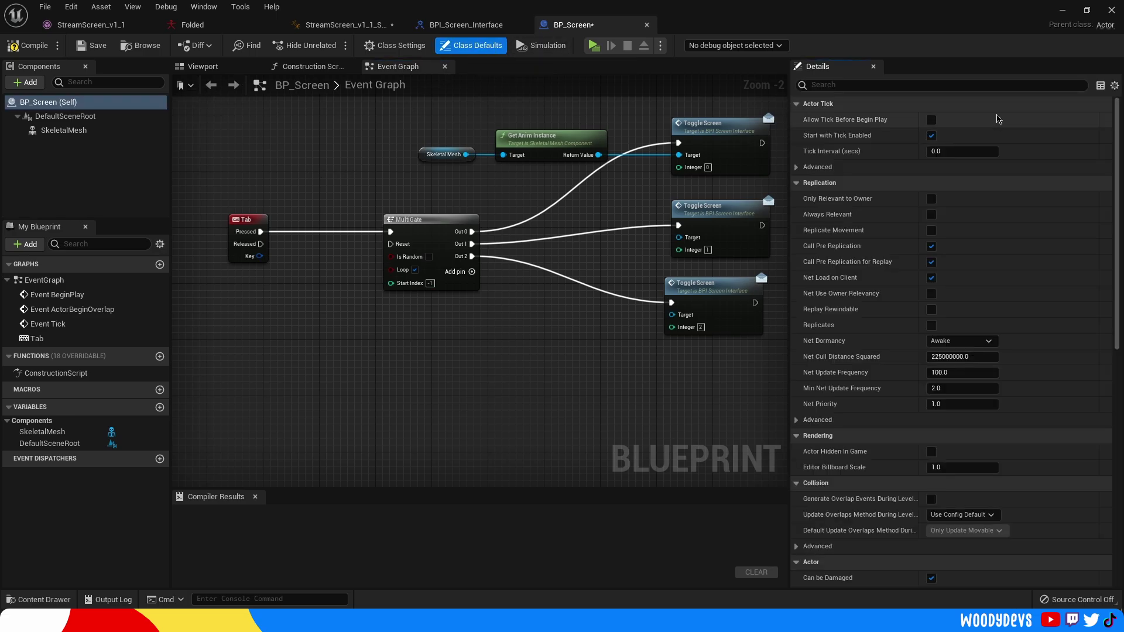
pyautogui.scroll(-2, 826, 296)
pyautogui.scroll(-5, 825, 296)
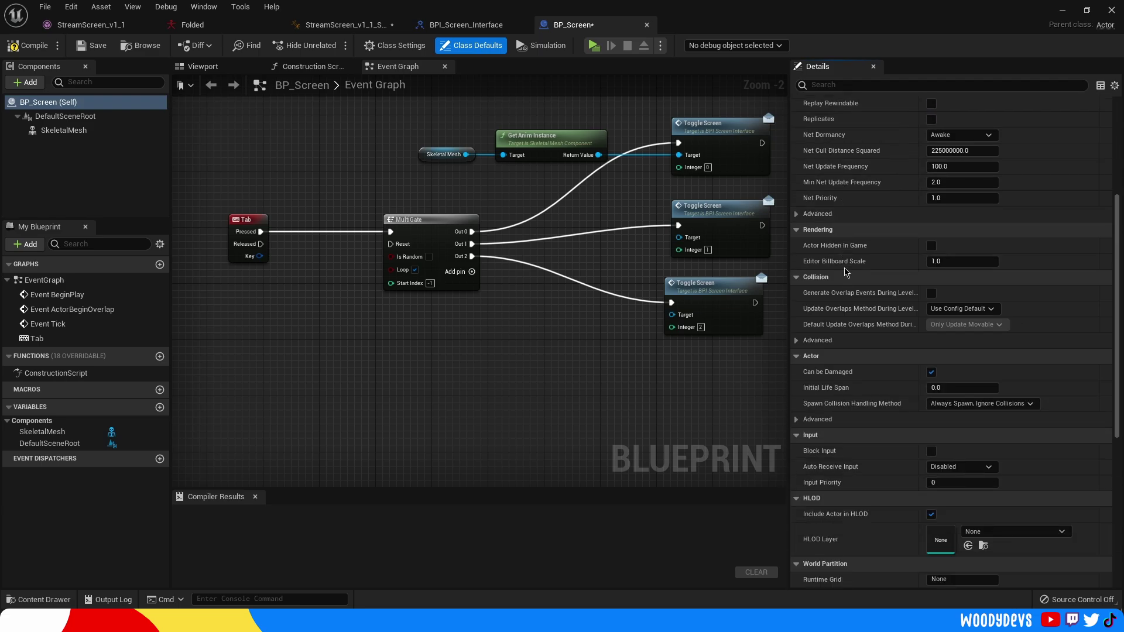
pyautogui.scroll(-2, 852, 246)
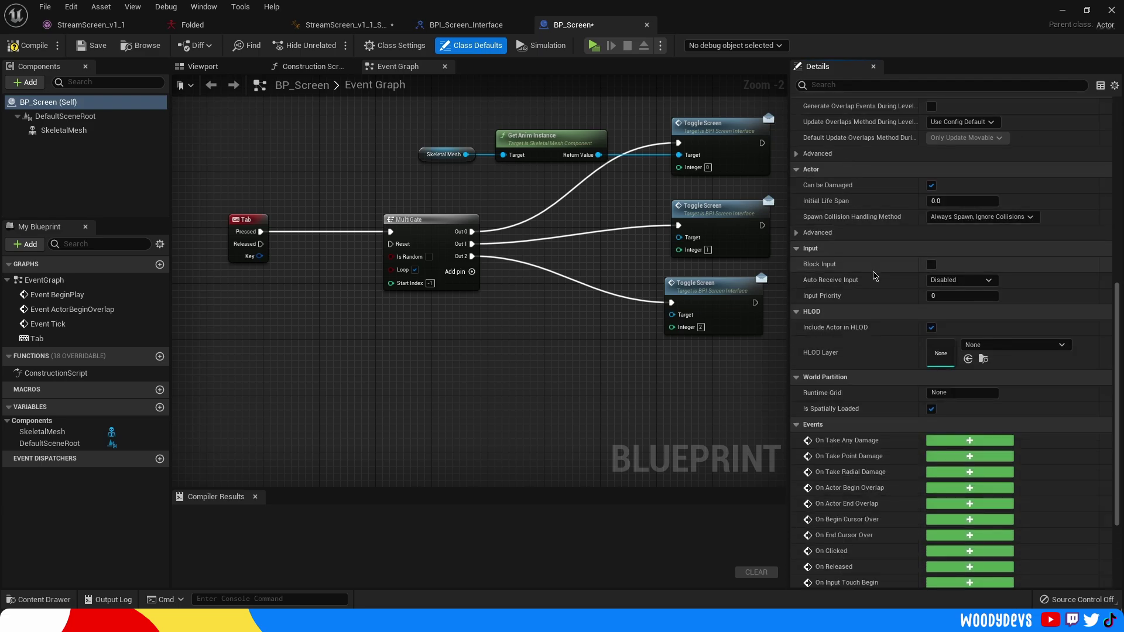
pyautogui.click(958, 281)
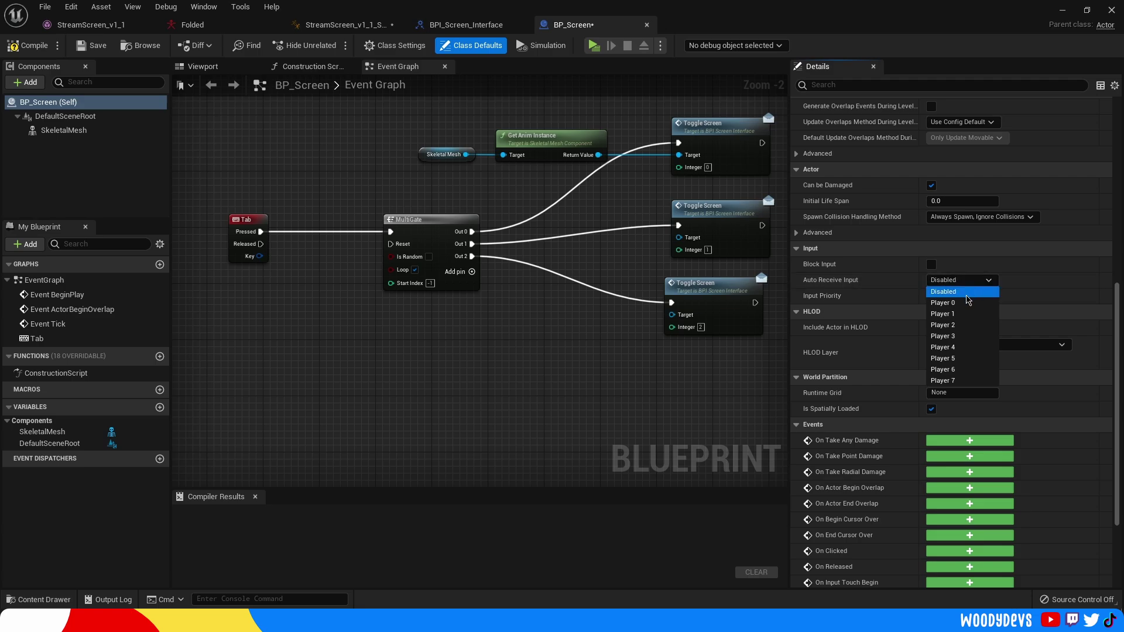
pyautogui.click(944, 303)
# Connect Get Anim Instance's Return Value to the Target of both copied Toggle Screen nodes, compile BP_Screen and dismiss the Message Log
pyautogui.moveTo(520, 253); pyautogui.dragTo(508, 291, button='right')
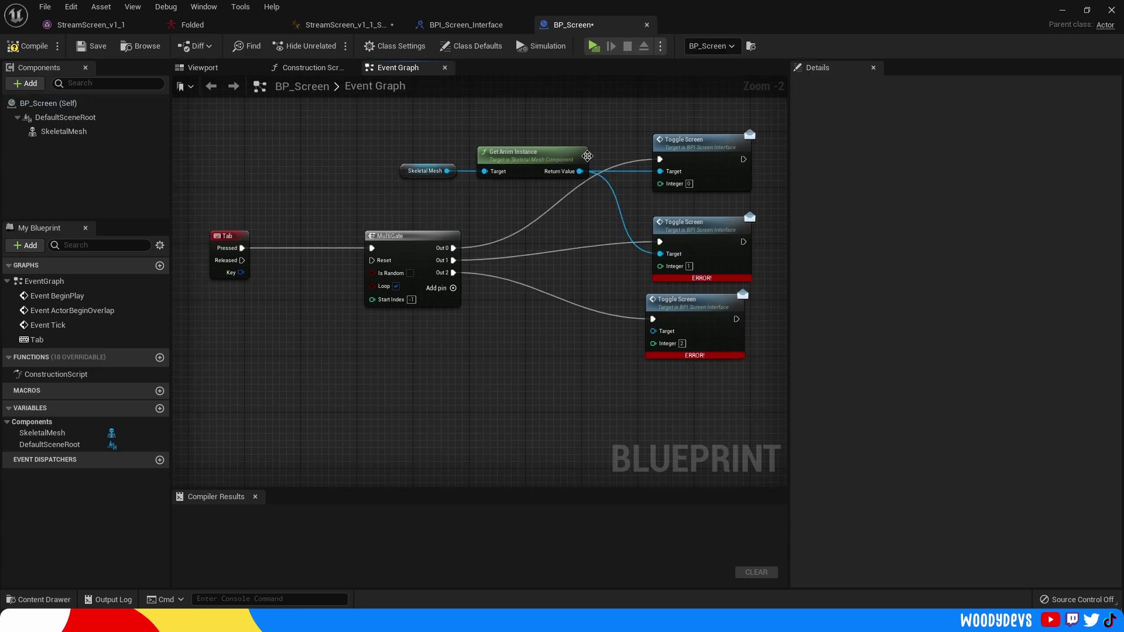
pyautogui.moveTo(579, 171); pyautogui.dragTo(654, 331)
pyautogui.click(33, 45)
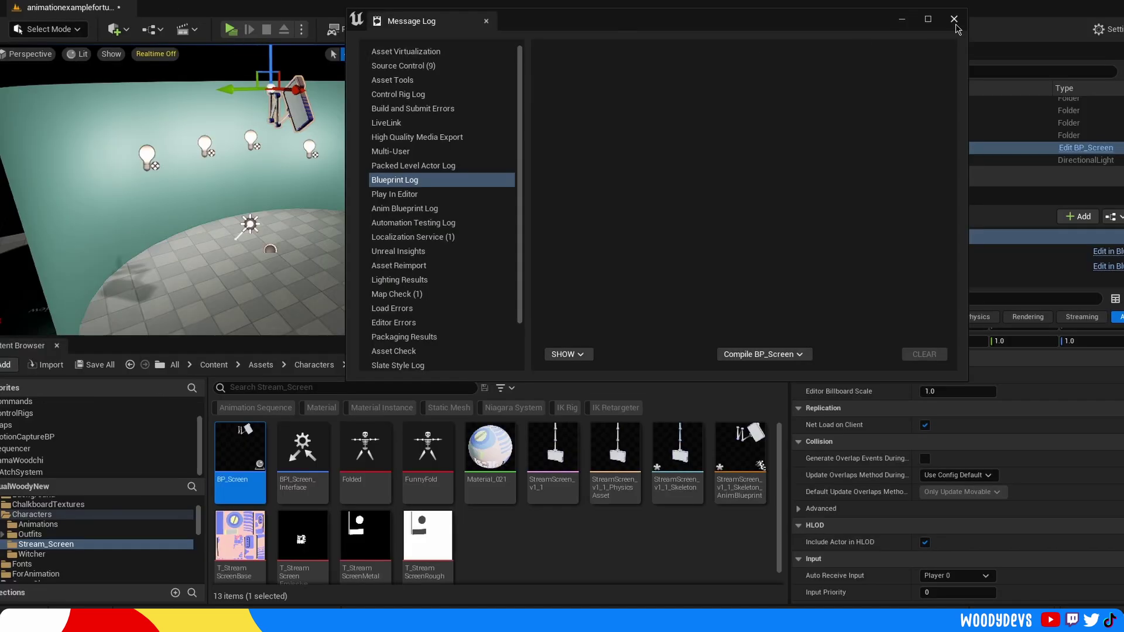
pyautogui.click(954, 19)
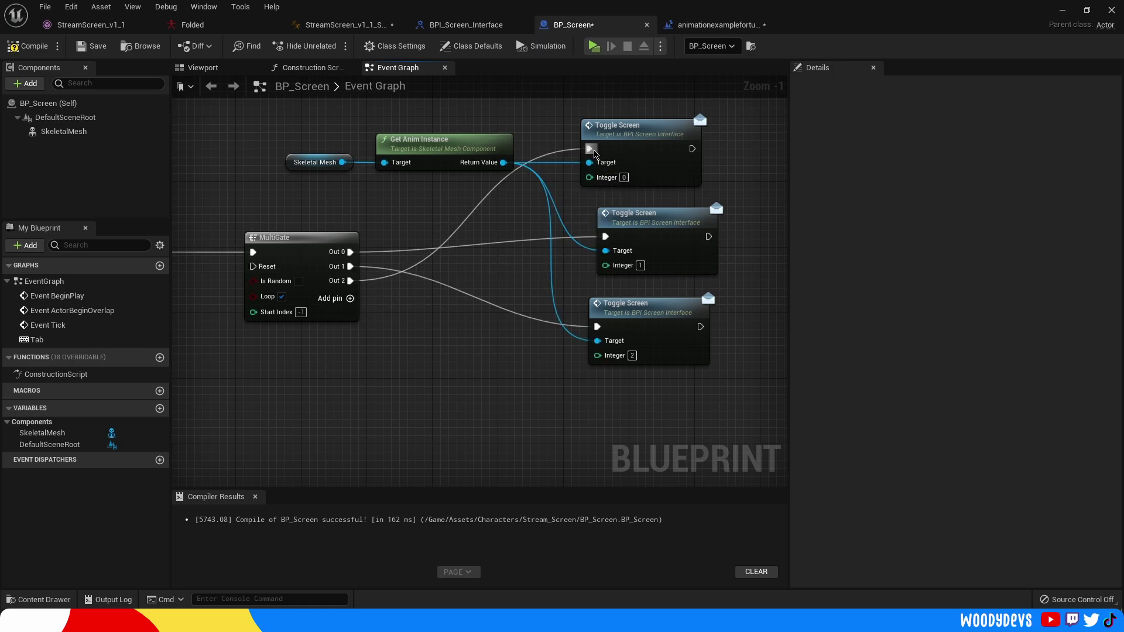
# Set Blend Time 2 of the Blend Poses by int node in the StreamScreen_v1_1 Anim Blueprint to 2.0 and play the level
pyautogui.moveTo(400, 124); pyautogui.dragTo(414, 153, button='right')
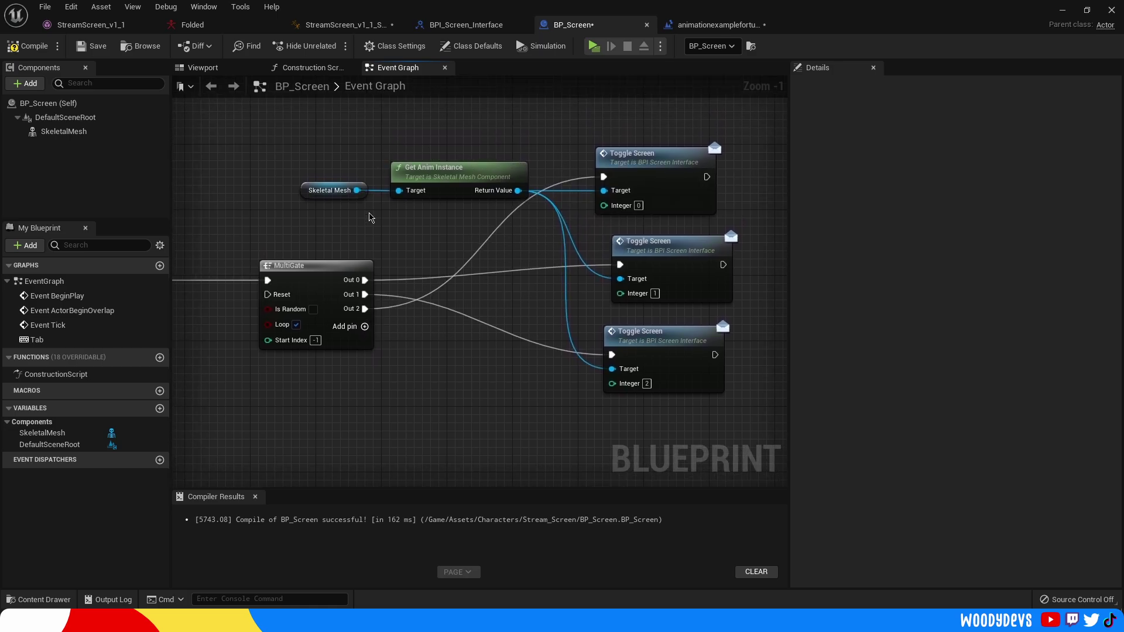
pyautogui.moveTo(388, 233)
pyautogui.mouseDown(button='right')
pyautogui.moveTo(379, 250)
pyautogui.moveTo(387, 244)
pyautogui.mouseUp(button='right')
pyautogui.click(351, 26)
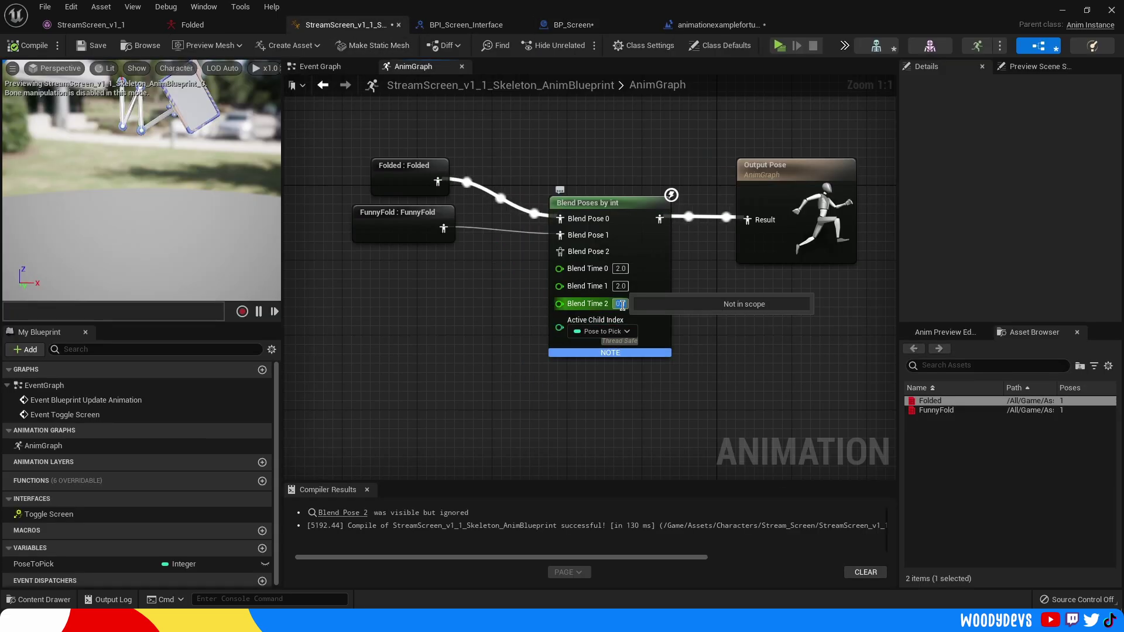
pyautogui.write('2')
pyautogui.click(778, 45)
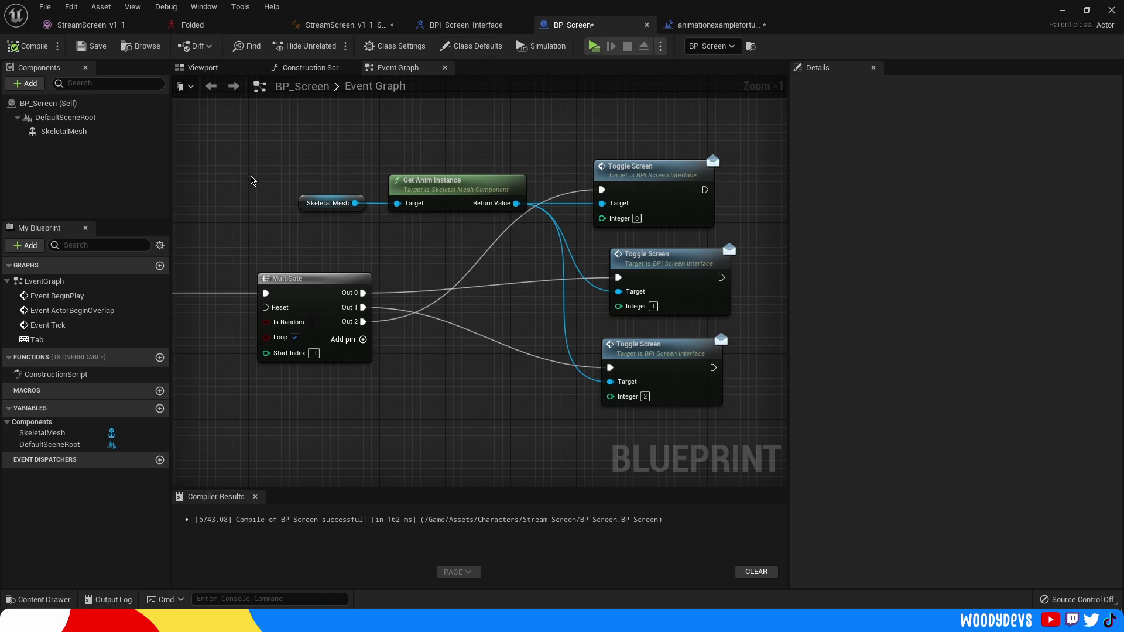
# Set the BP_Screen SkeletalMesh component's Visibility Based Anim Tick Option to Always Tick Pose and Refresh Bones
pyautogui.moveTo(252, 181); pyautogui.dragTo(293, 171, button='right')
pyautogui.click(70, 133)
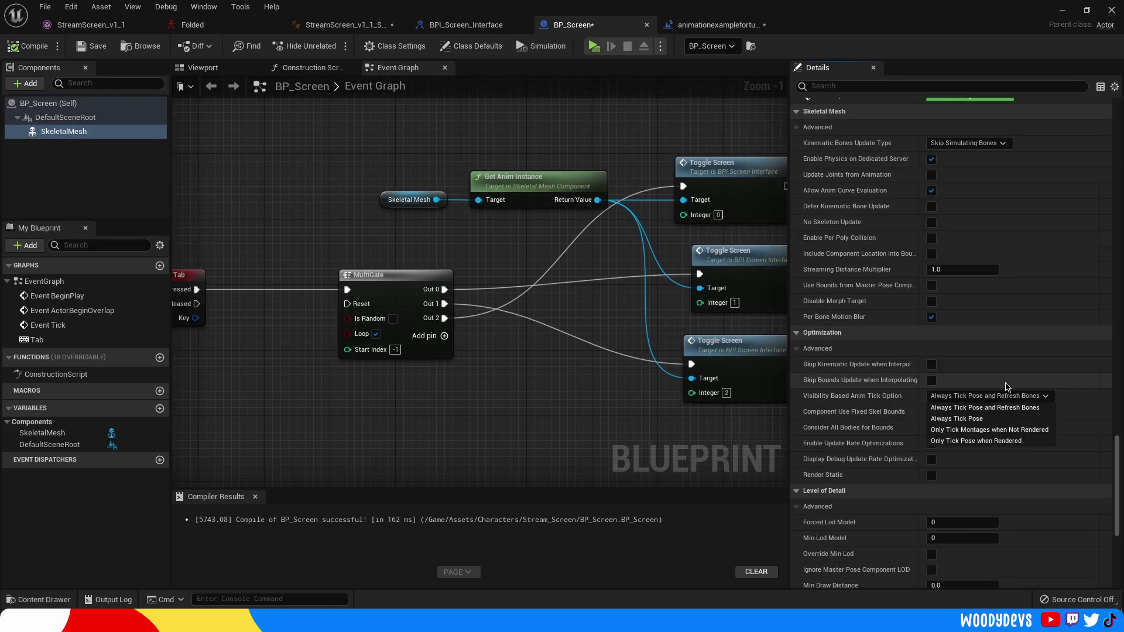
pyautogui.click(975, 400)
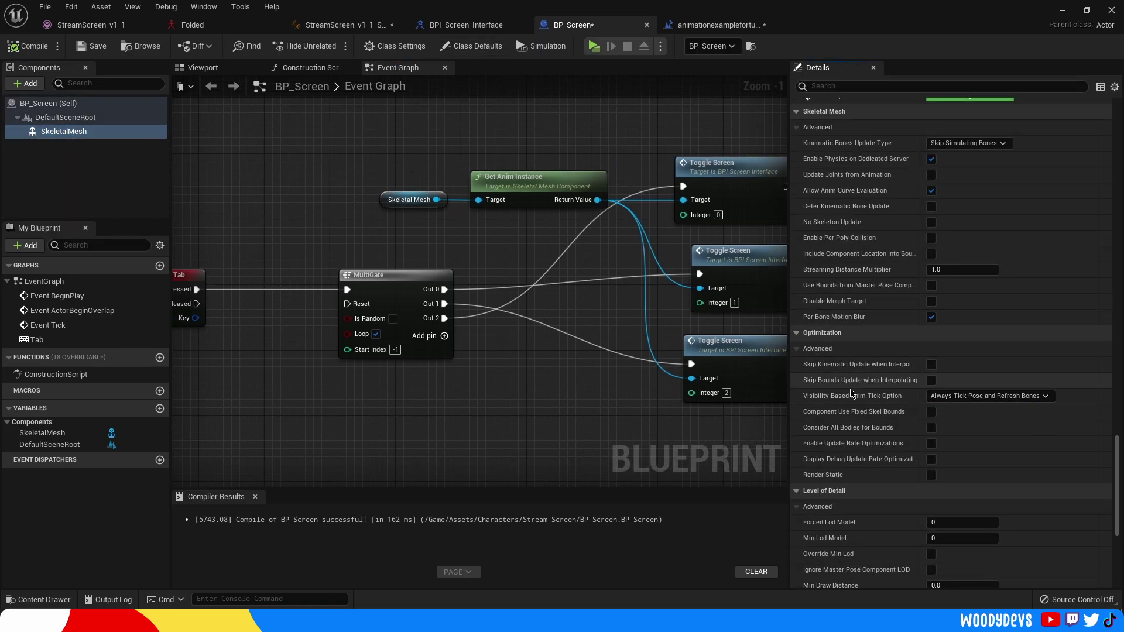
pyautogui.click(943, 398)
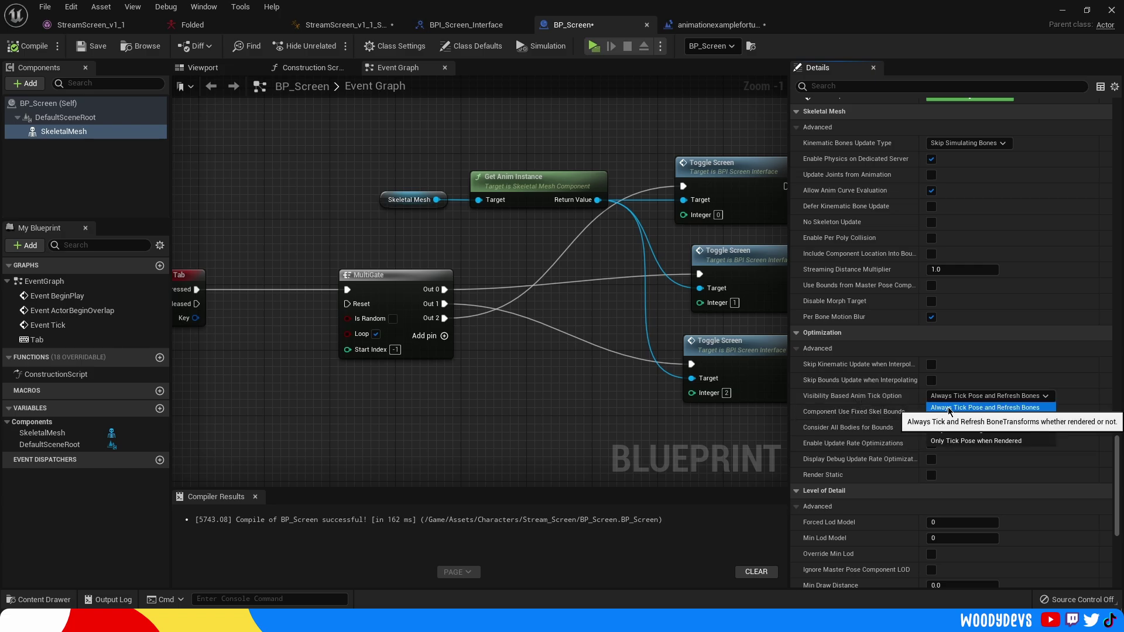
pyautogui.click(949, 408)
pyautogui.click(972, 397)
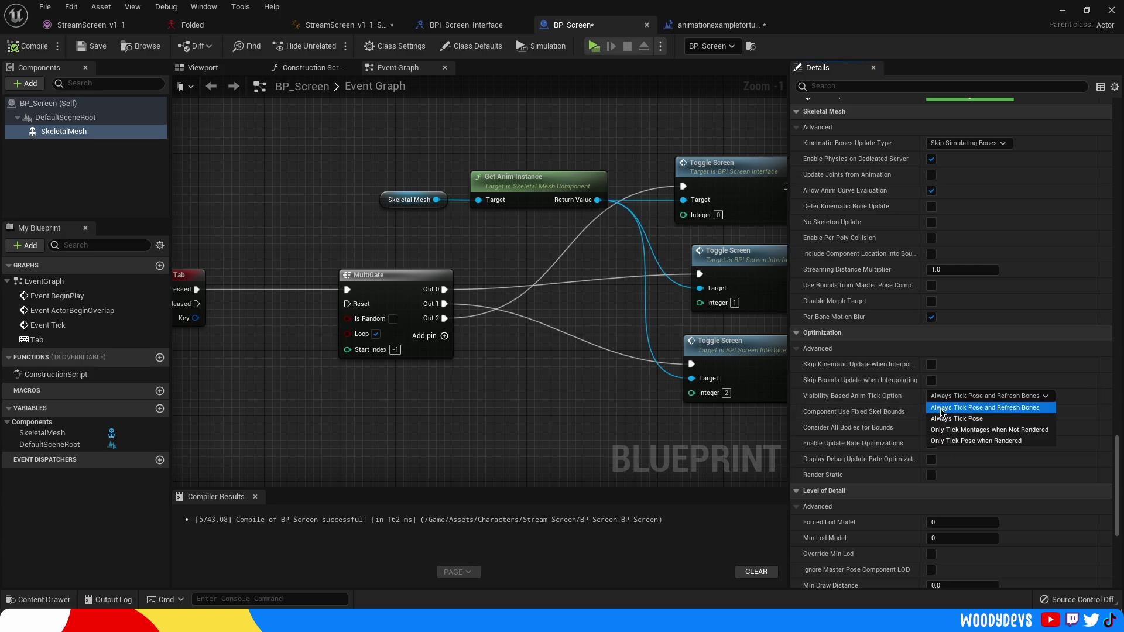
pyautogui.click(959, 408)
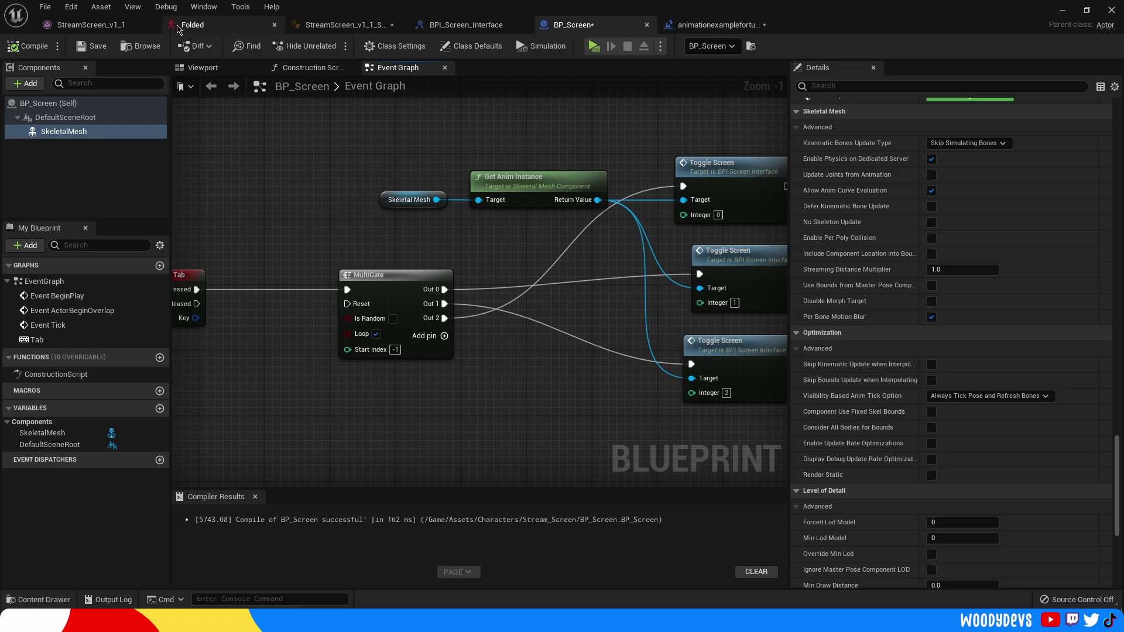